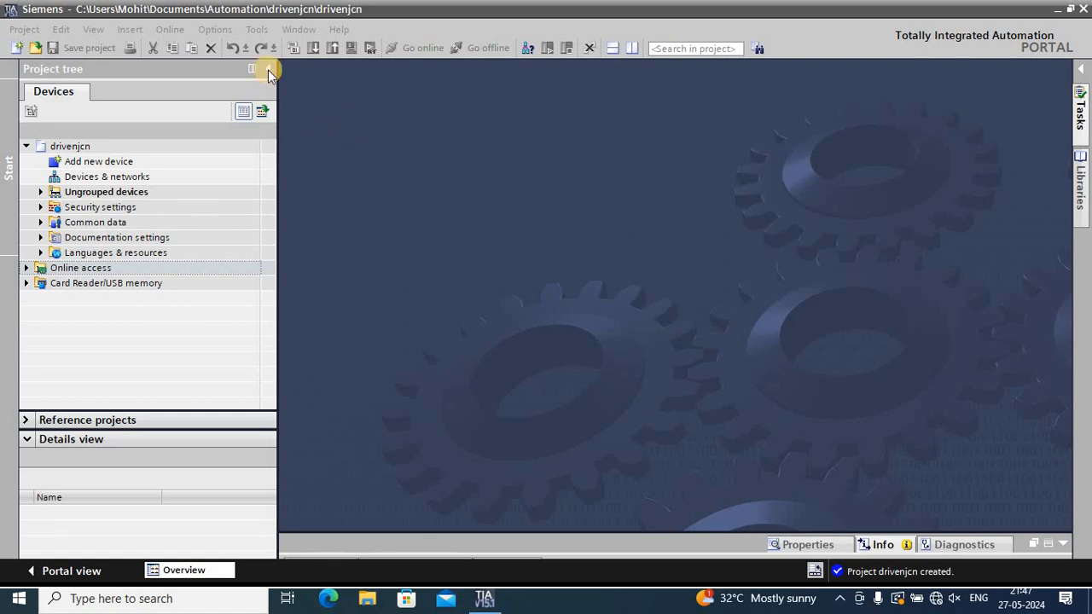
Create a new project named DrivePrograming in the default Automation folder
click(19, 56)
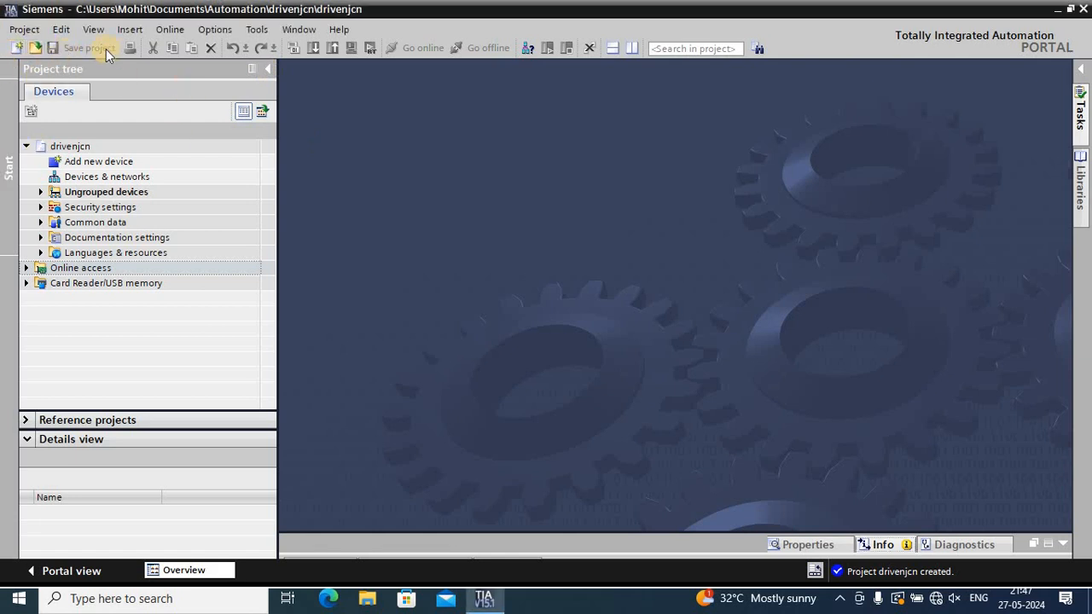
click(17, 48)
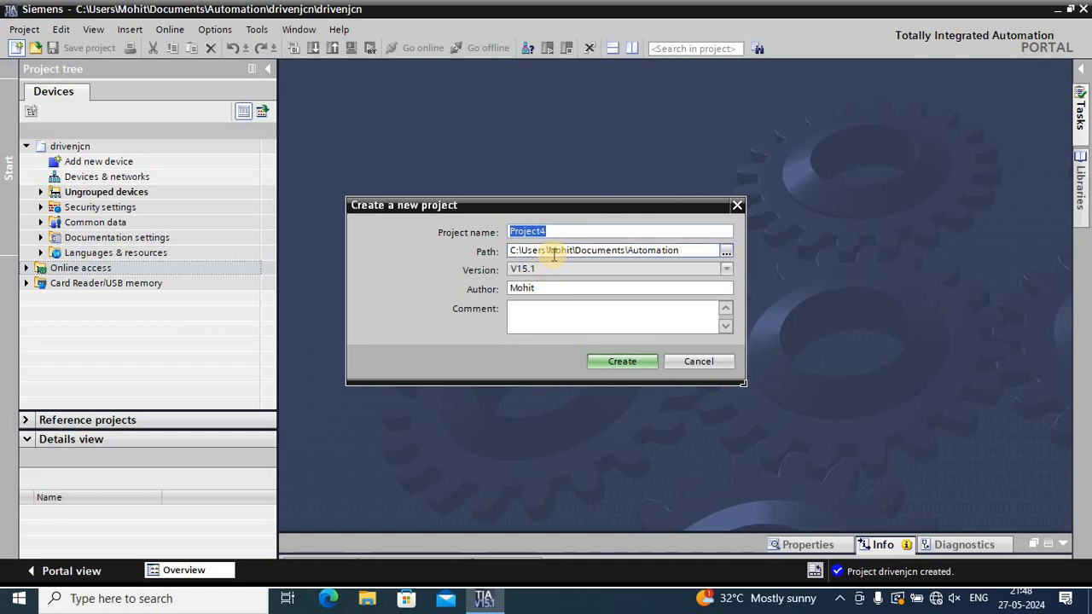
text(DrivePrograming)
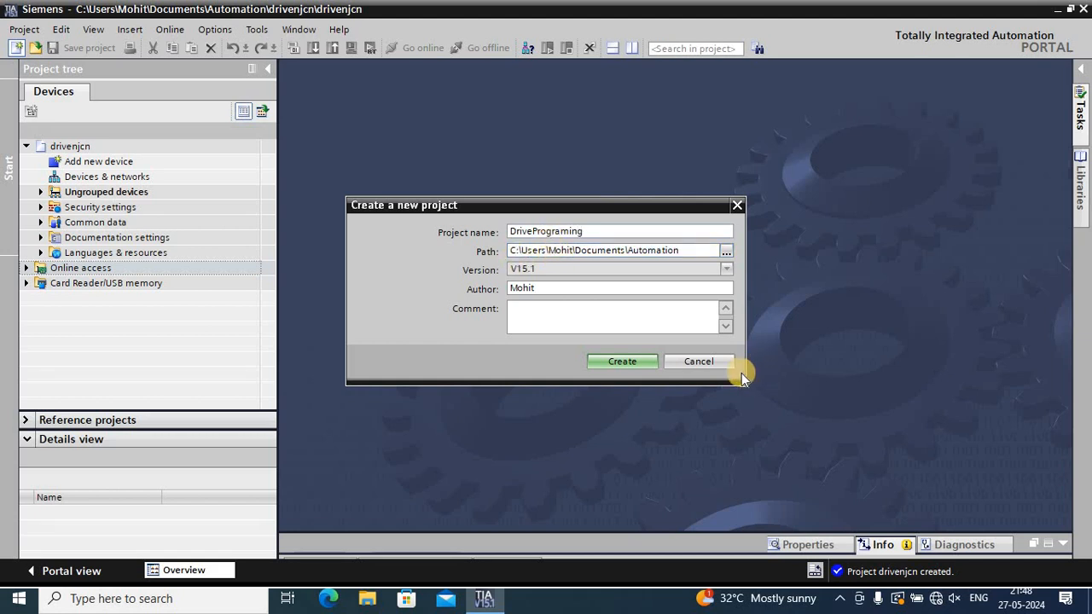
click(639, 361)
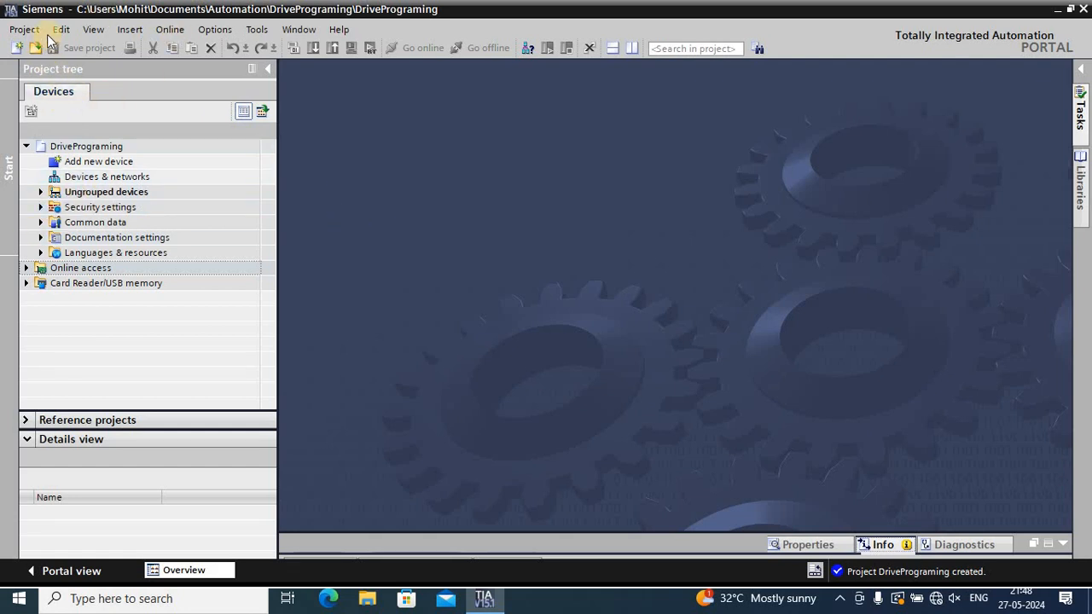
Start adding a new device named Brain and list the available SIMATIC S7-1500 CPU controllers
click(92, 162)
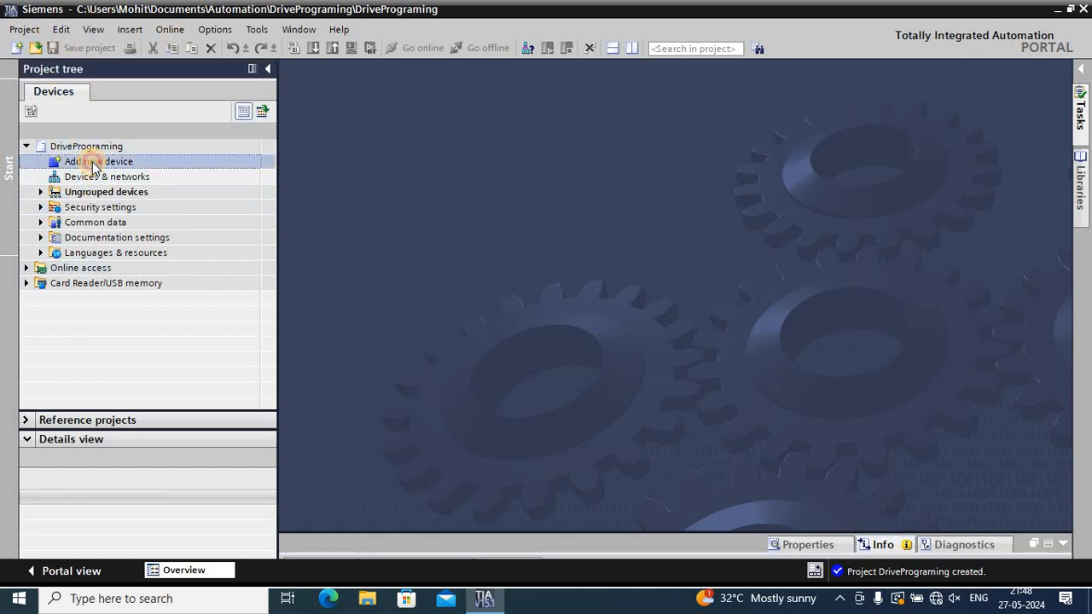
double_click(92, 162)
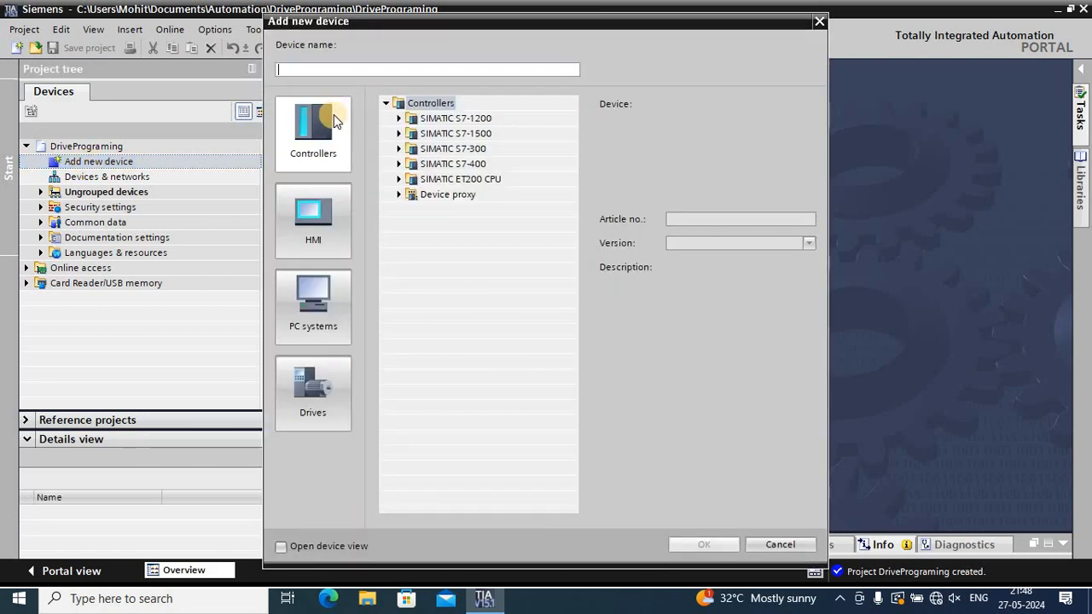
text(Brain)
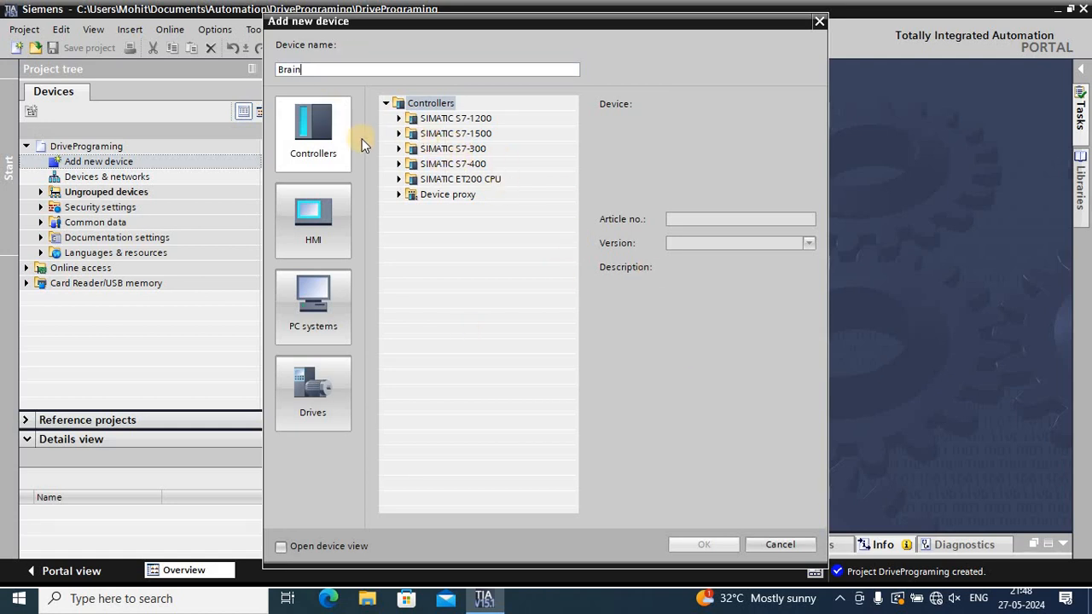
click(398, 133)
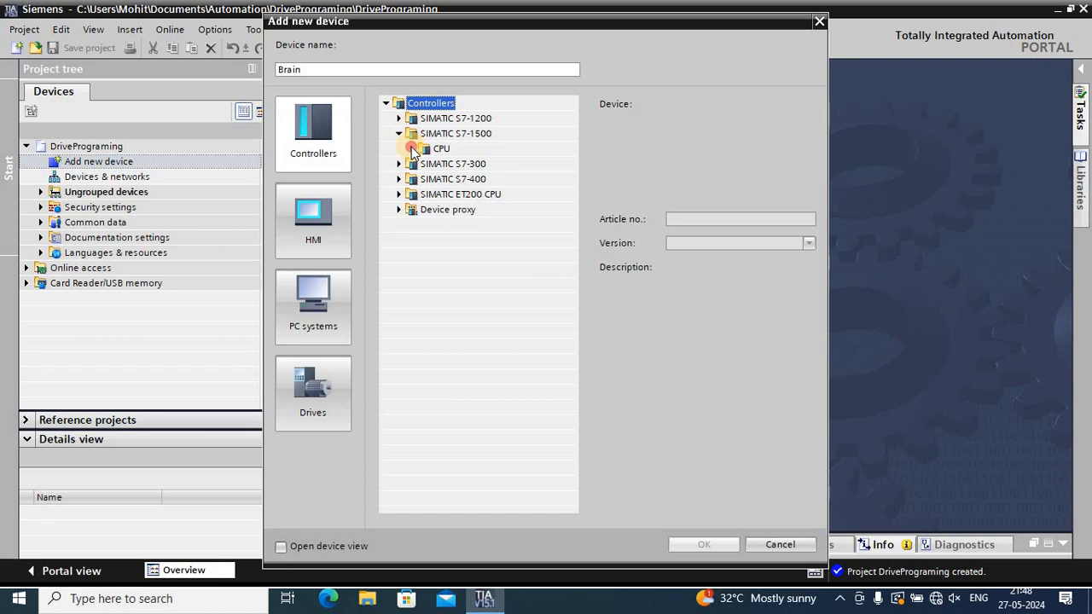
click(411, 149)
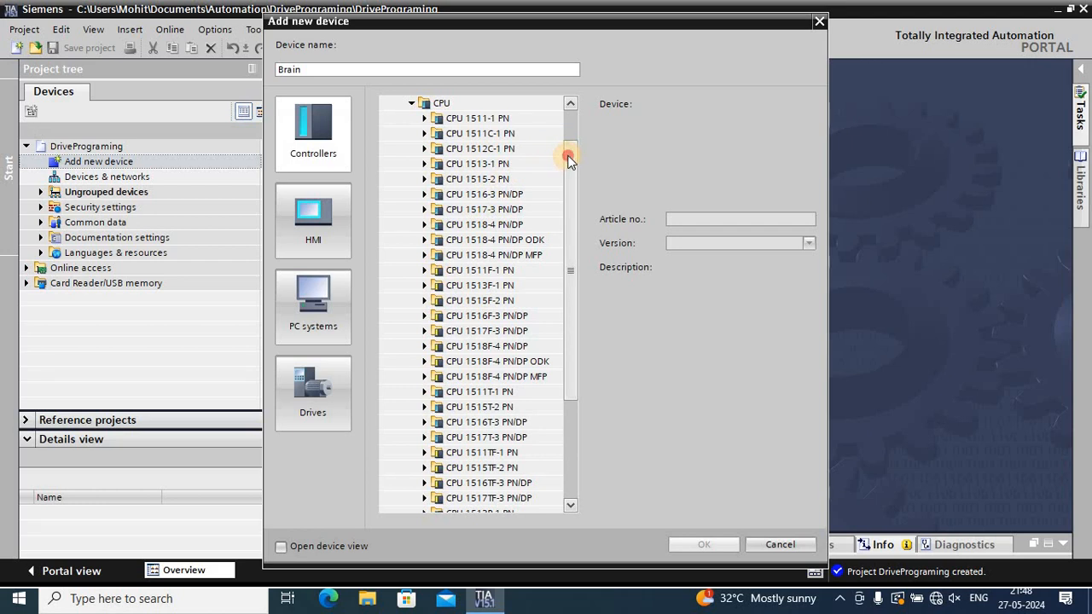
scroll(570, 153, up, 2)
mouse_move(572, 151)
mouse_down()
mouse_move(571, 312)
mouse_move(575, 152)
mouse_up()
click(425, 165)
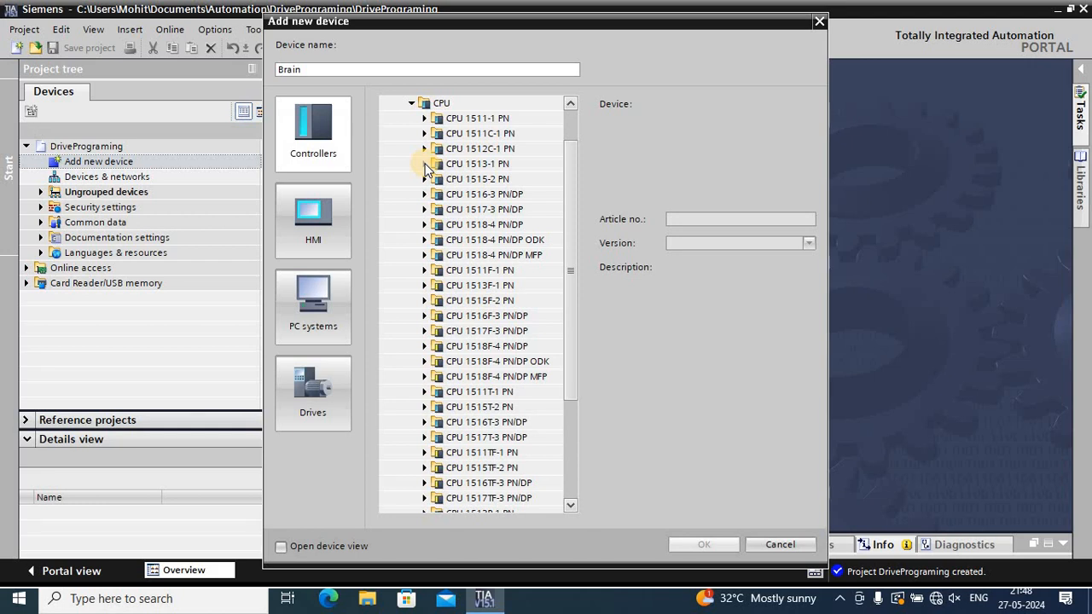
click(425, 164)
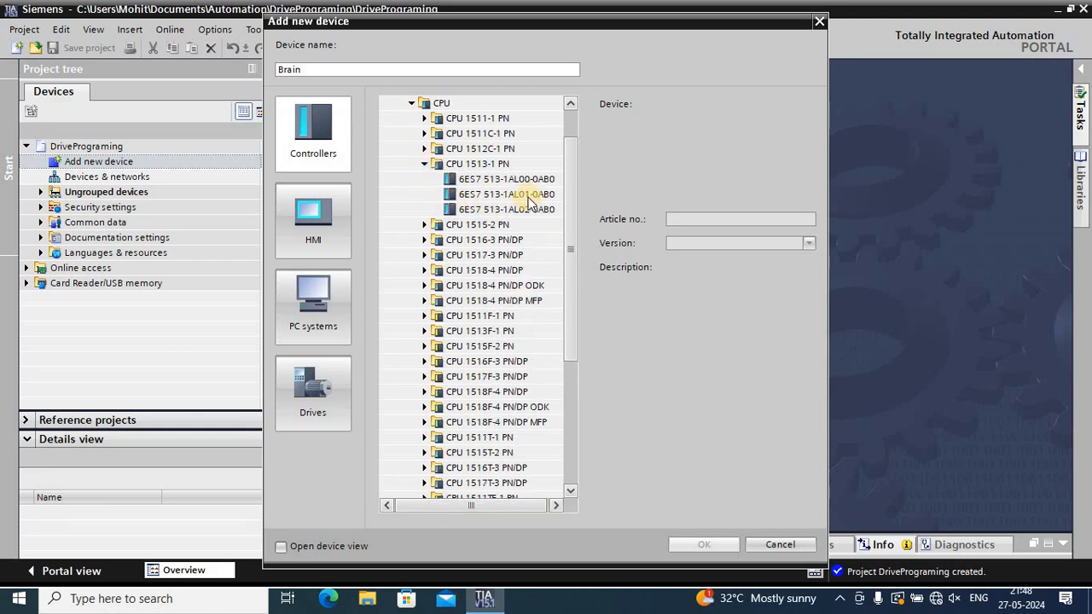
click(426, 164)
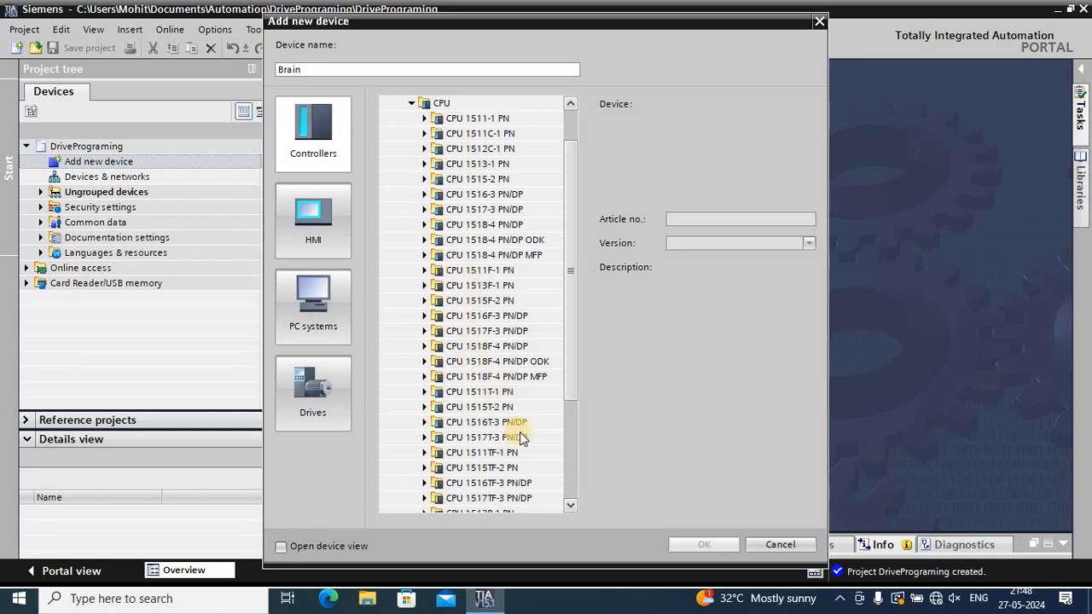
Add the CPU 1511T-1 PN with article number 6ES7 511-1TK01-0AB0, version V2.6, as the Brain device
scroll(519, 431, down, 2)
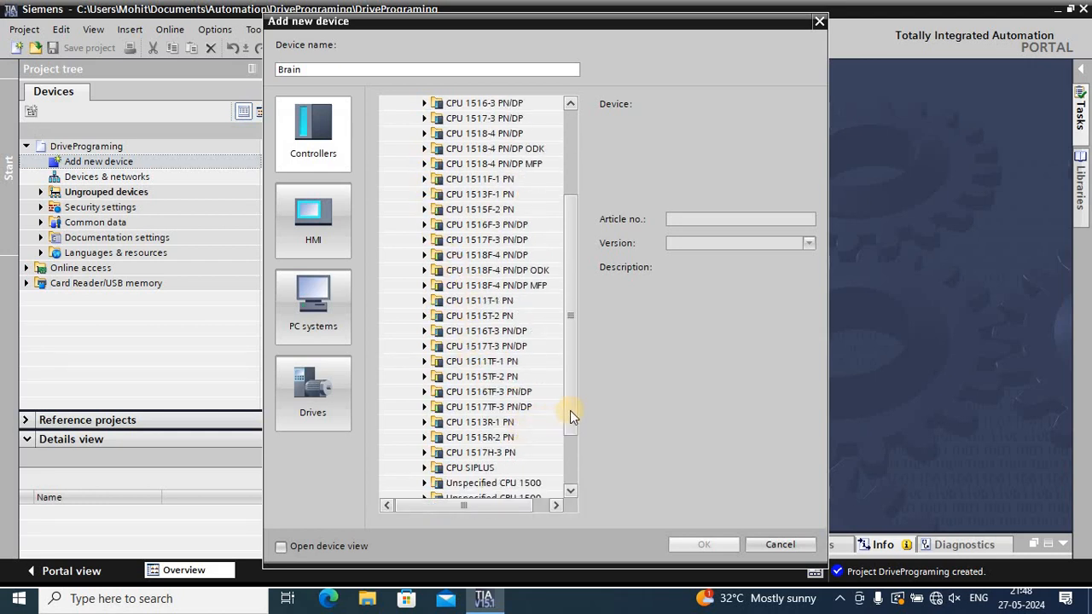
drag(574, 419, 581, 441)
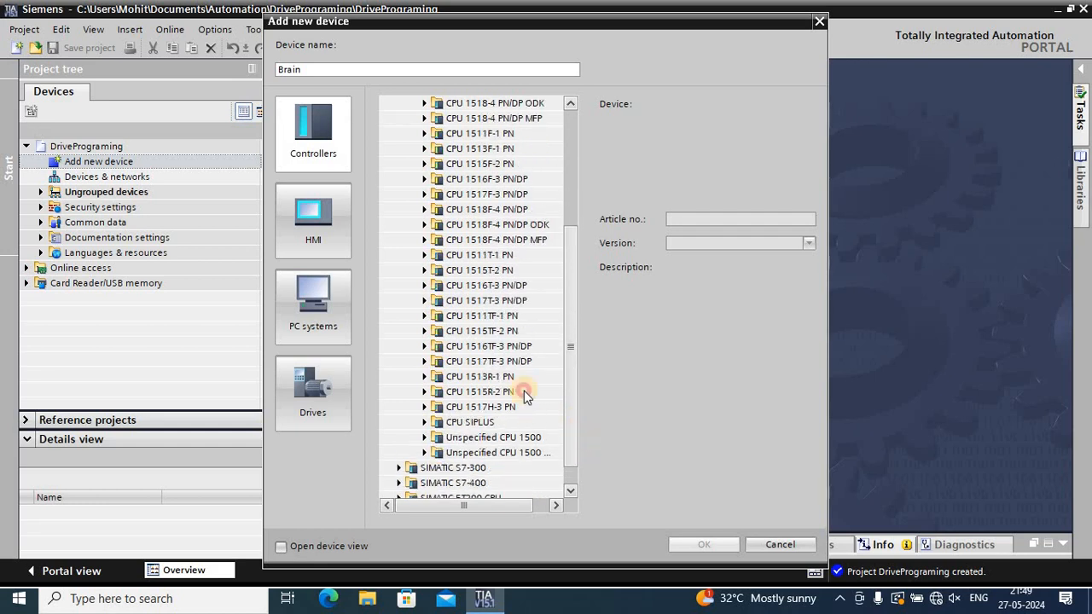
click(424, 256)
click(475, 271)
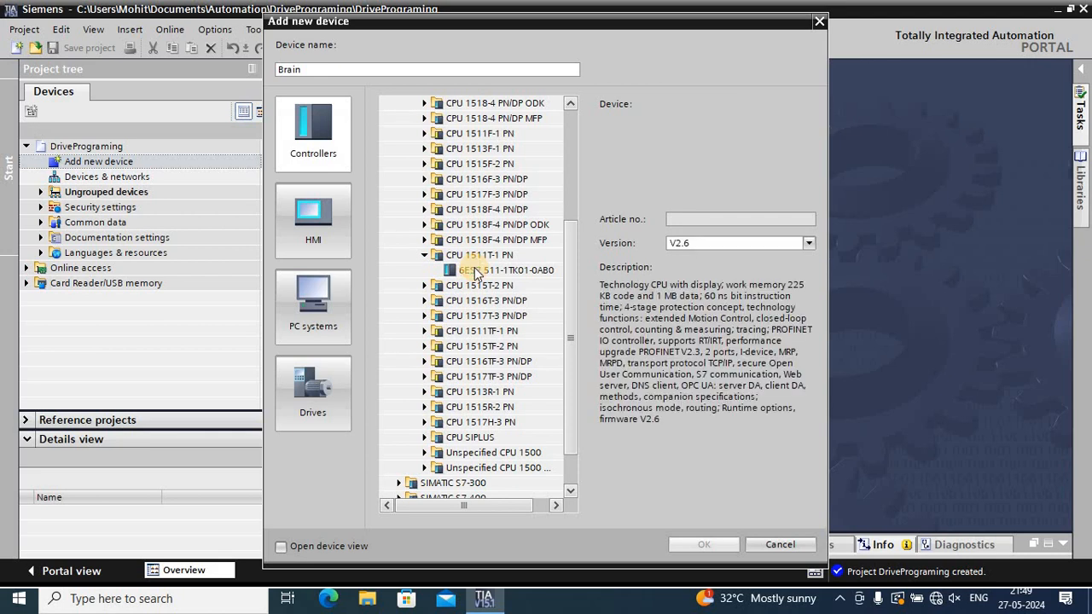
click(512, 271)
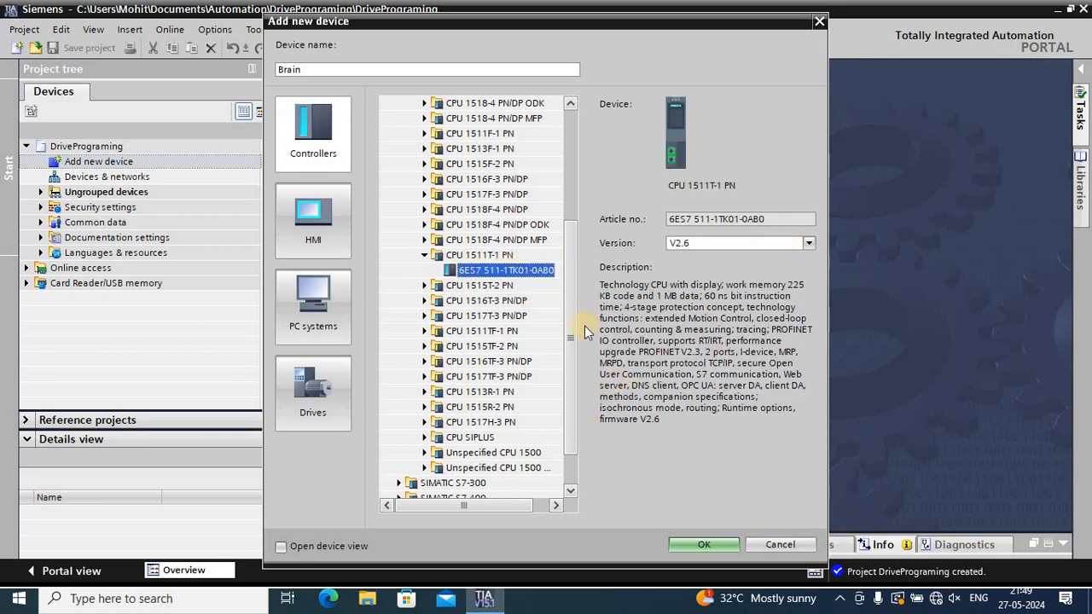
click(692, 547)
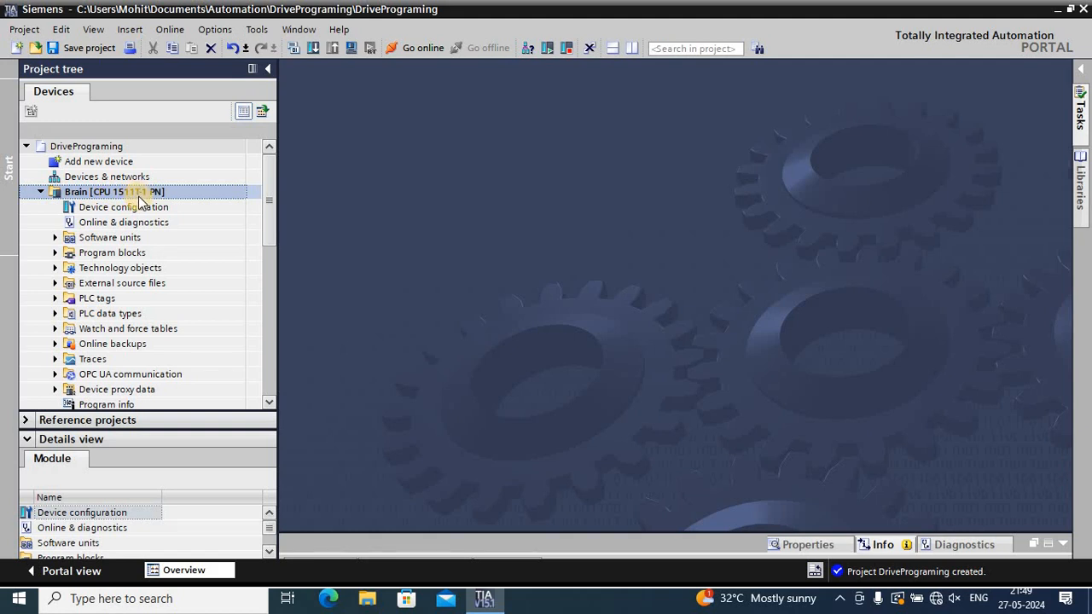
Open the Brain CPU's rack from the project's devices and networks, with the hardware catalog shown
click(108, 178)
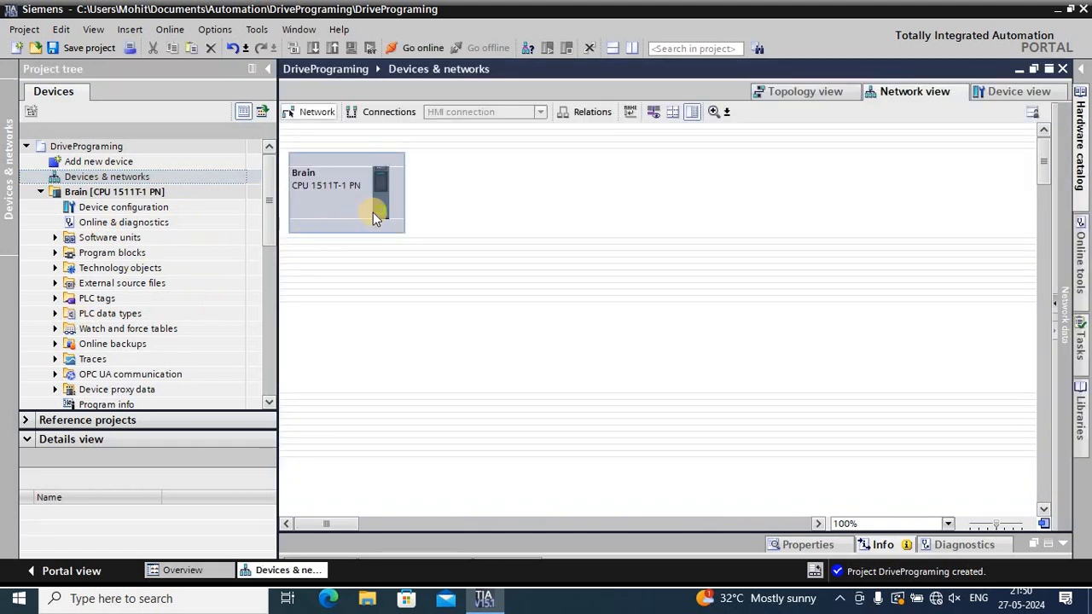
click(1080, 137)
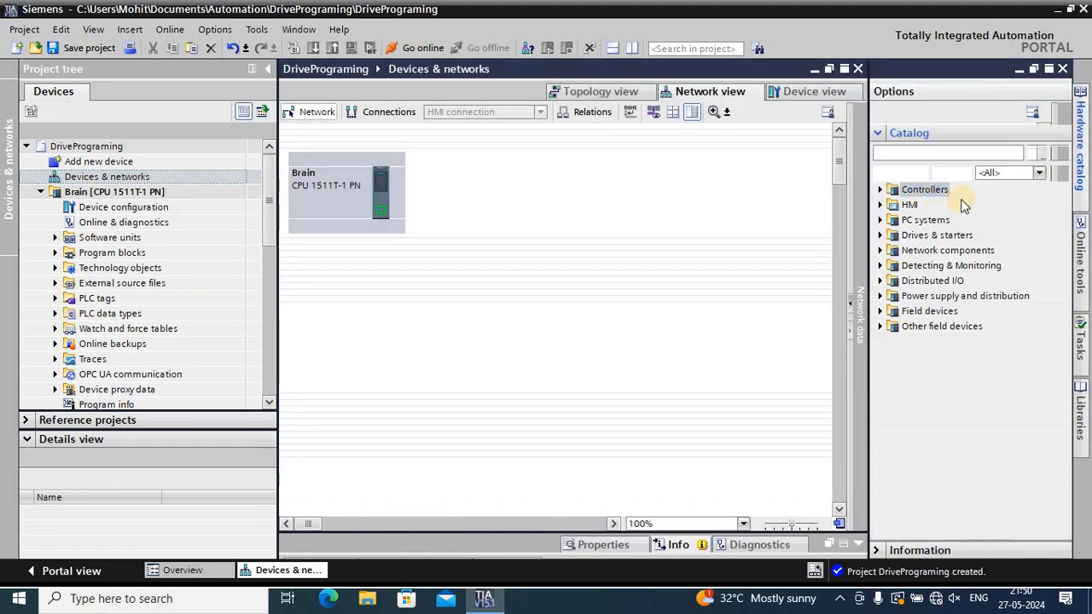
double_click(346, 193)
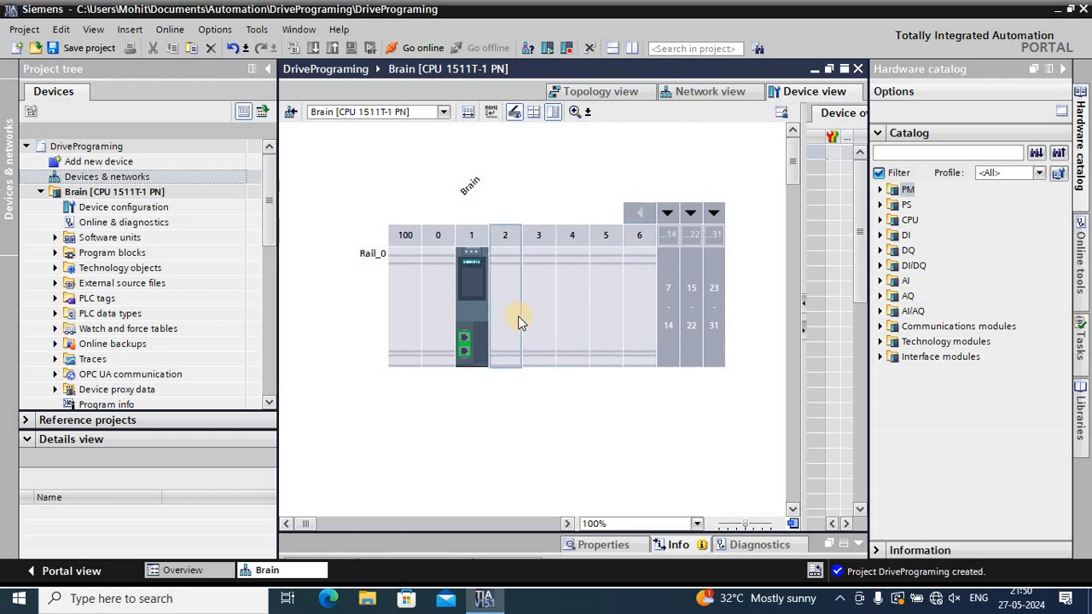
Try to place the PROFINET interface module IM 155-5 PN BA (6ES7 155-5AA00-0AA0) in slot 2 of Brain's rail
click(881, 356)
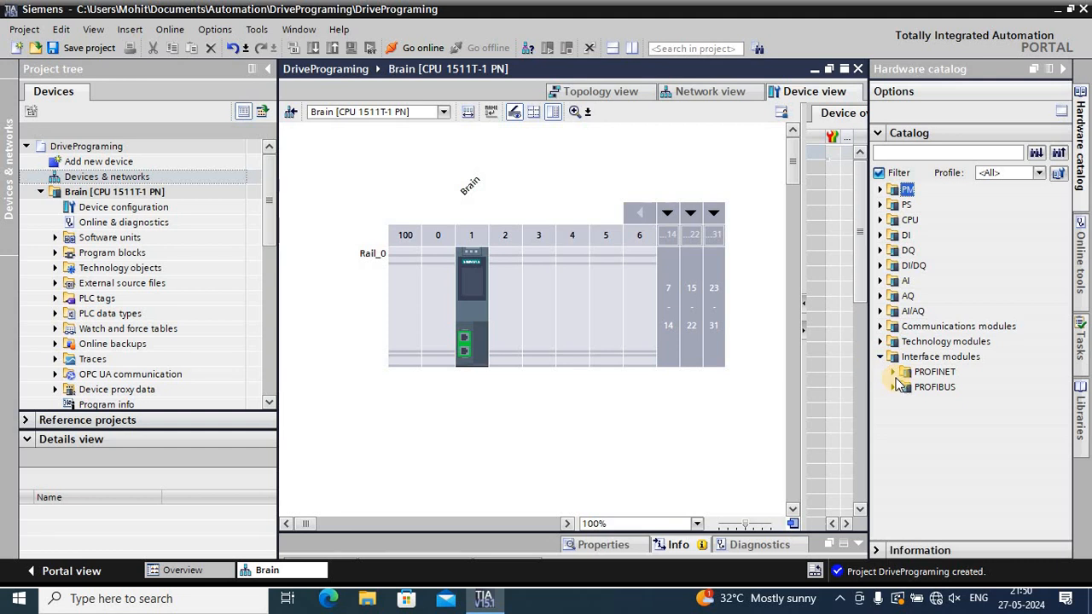
click(893, 372)
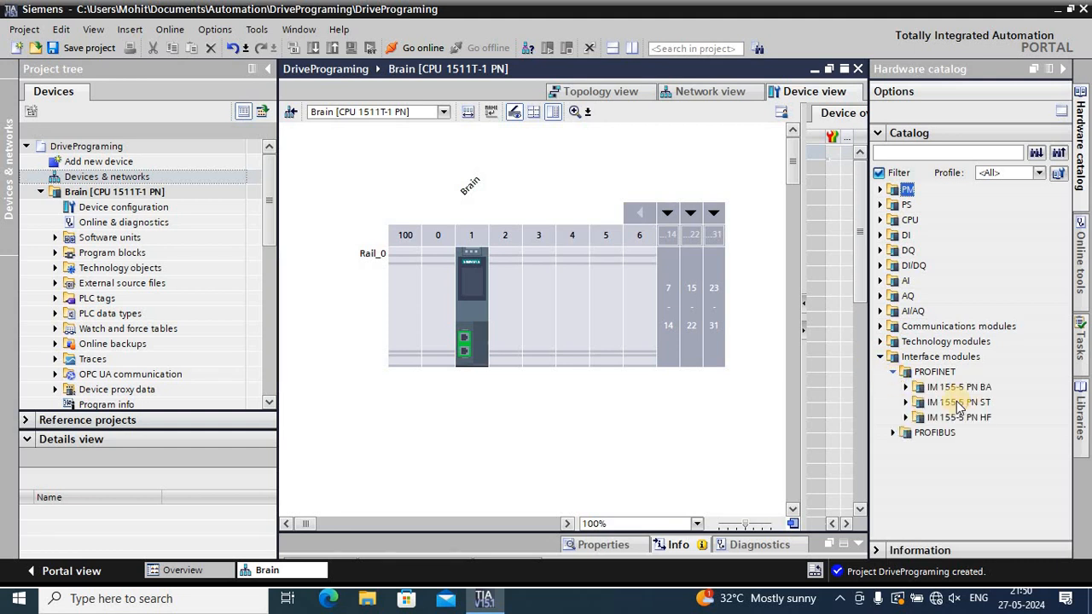
click(907, 387)
drag(940, 404, 504, 343)
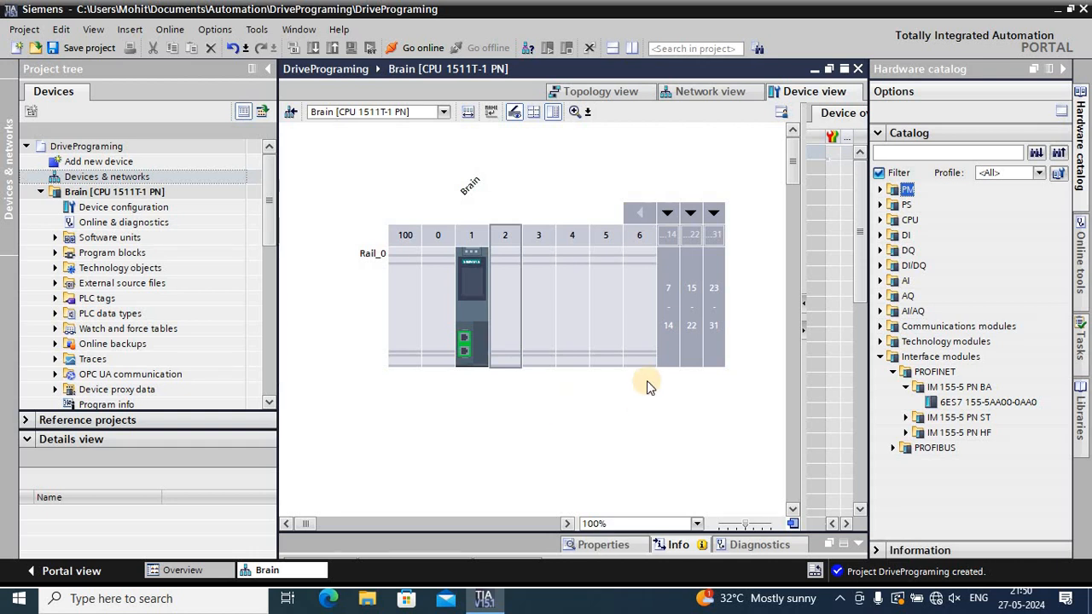
drag(987, 406, 513, 350)
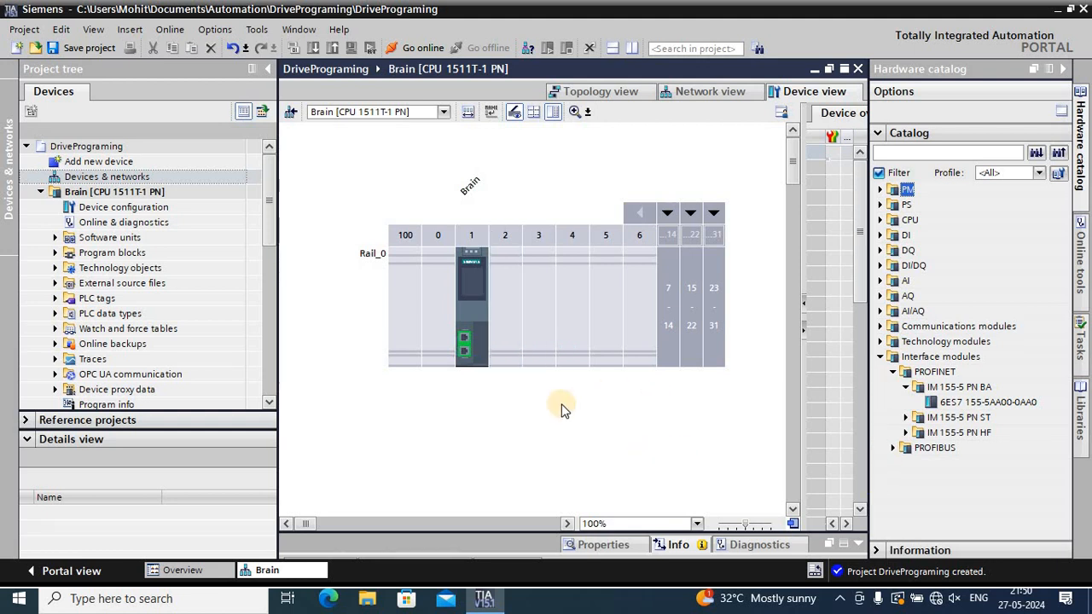
click(705, 93)
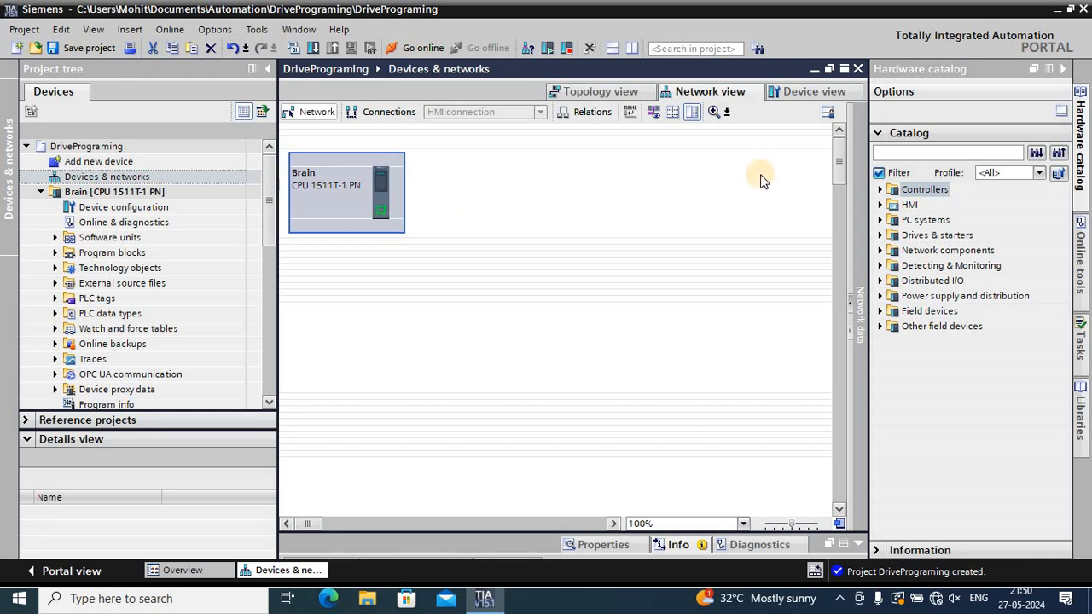
Examine the SINAMICS G120 control units under Drives & starters in the hardware catalog
click(881, 235)
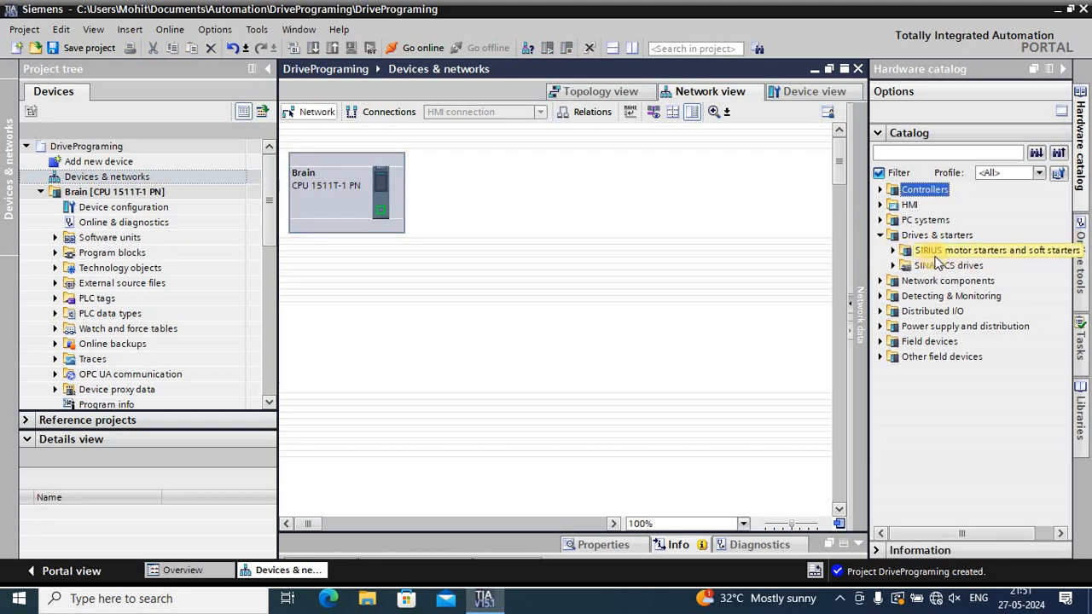
click(893, 267)
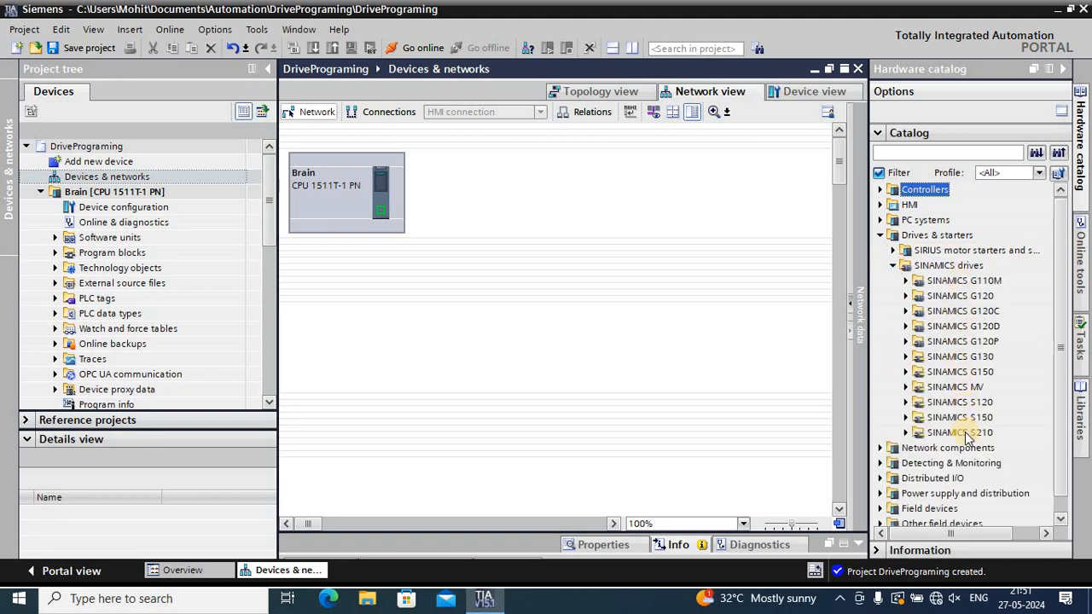
click(907, 297)
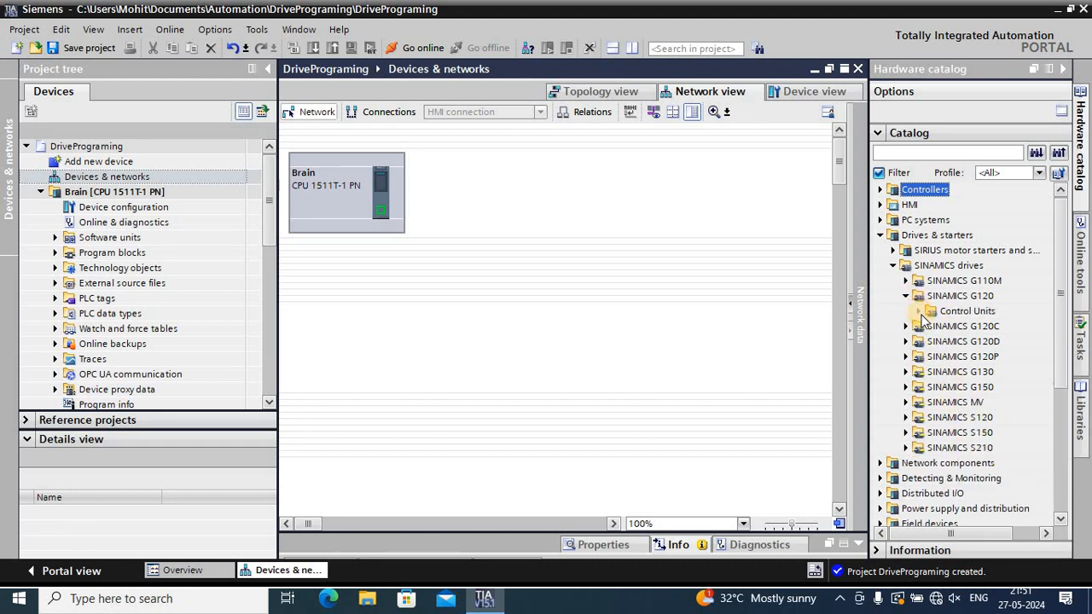
click(919, 312)
click(968, 387)
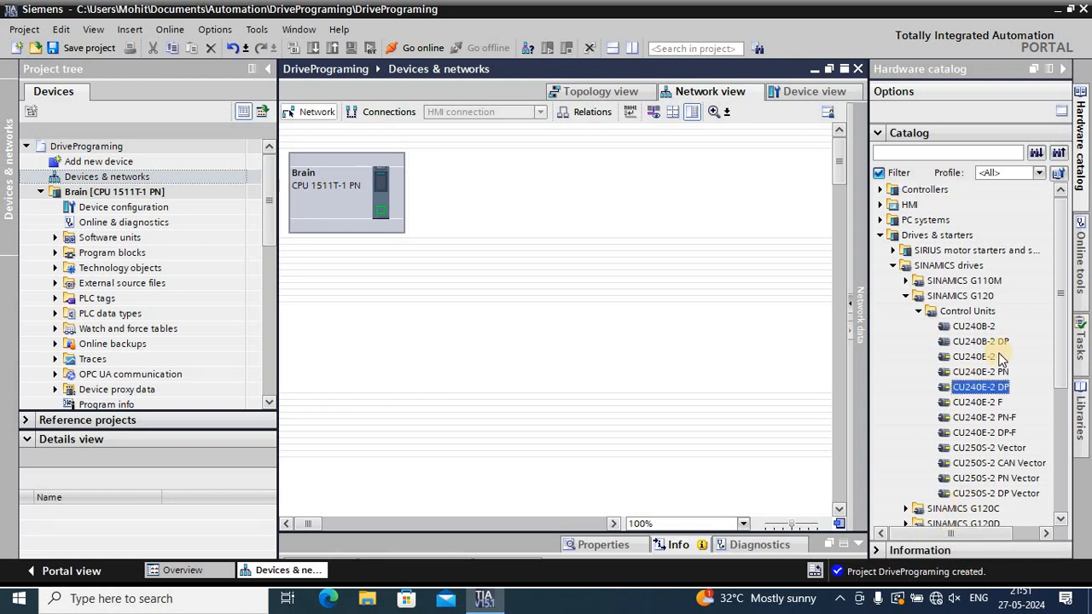
scroll(1000, 350, down, 3)
scroll(1000, 350, down, 1)
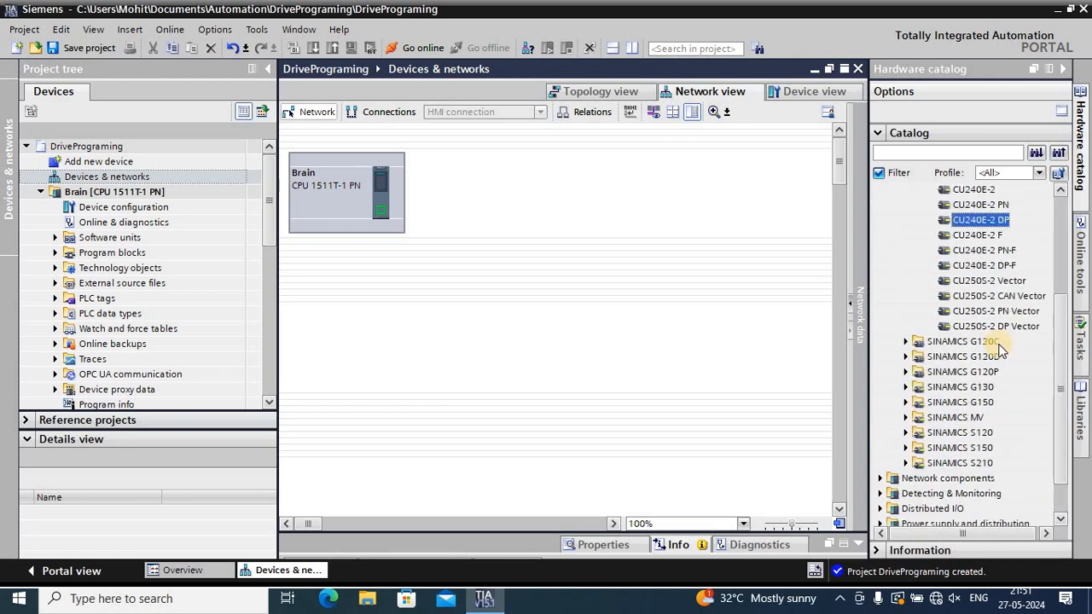
scroll(1000, 350, up, 2)
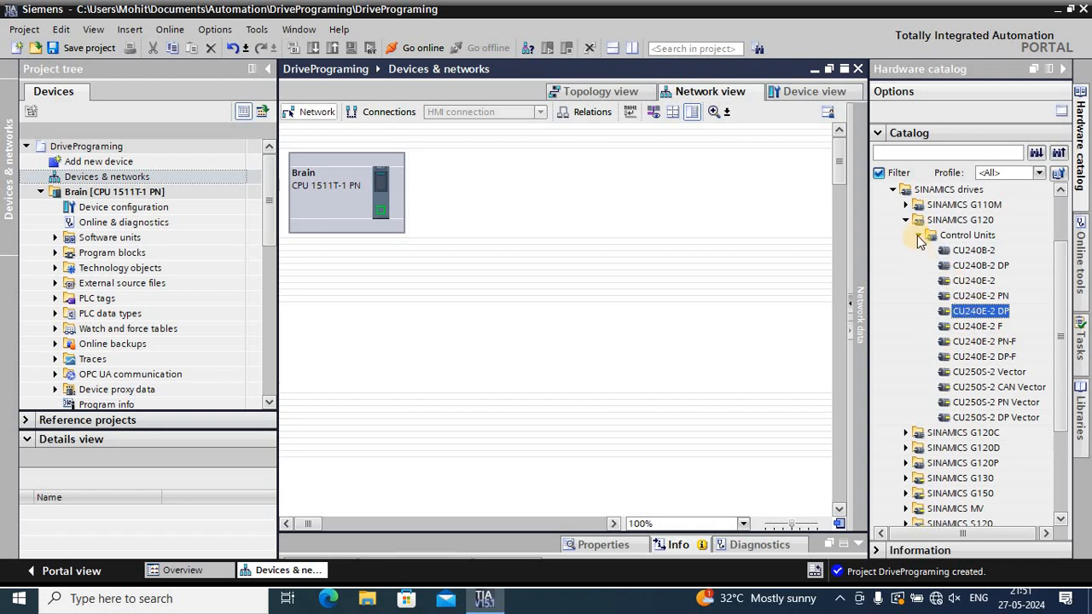
click(918, 236)
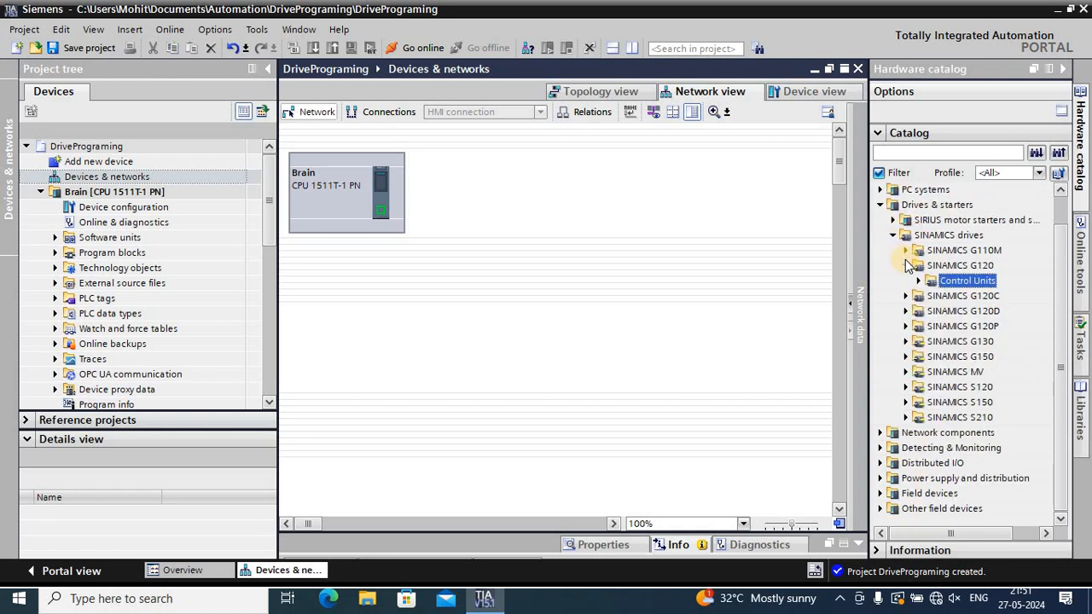
click(893, 234)
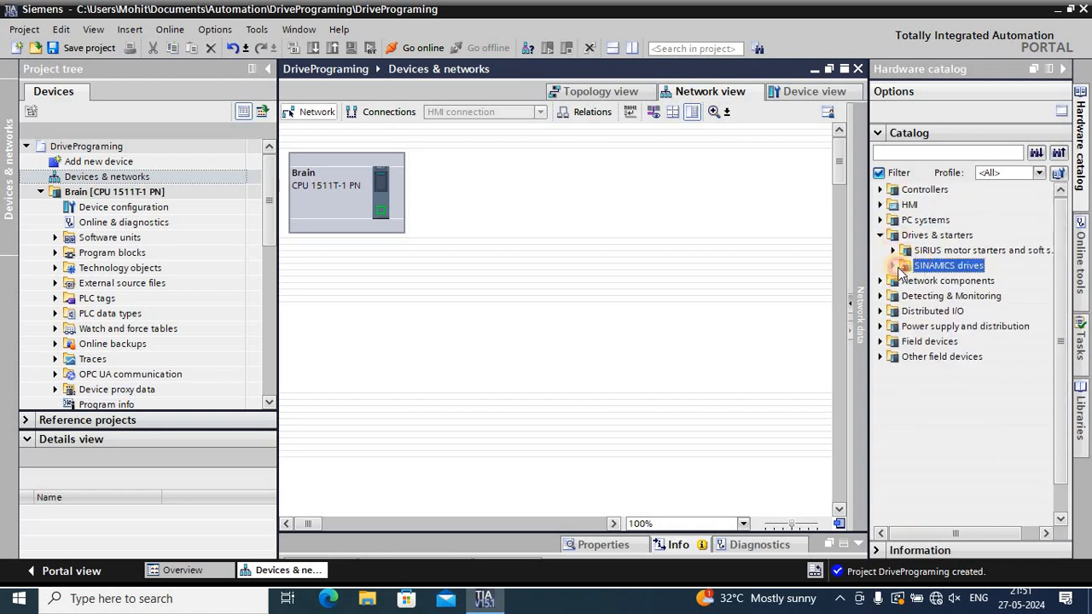
Add a SINAMICS S120 CU320-2 PN control unit beside Brain in the network view and connect it to Brain's PROFINET interface
click(894, 267)
click(907, 296)
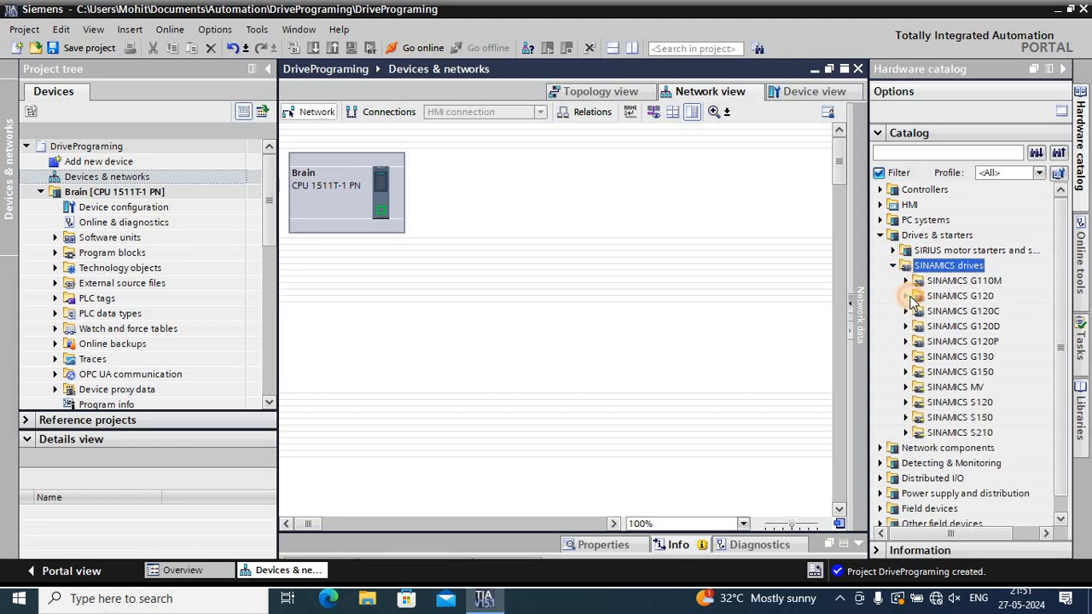
click(906, 402)
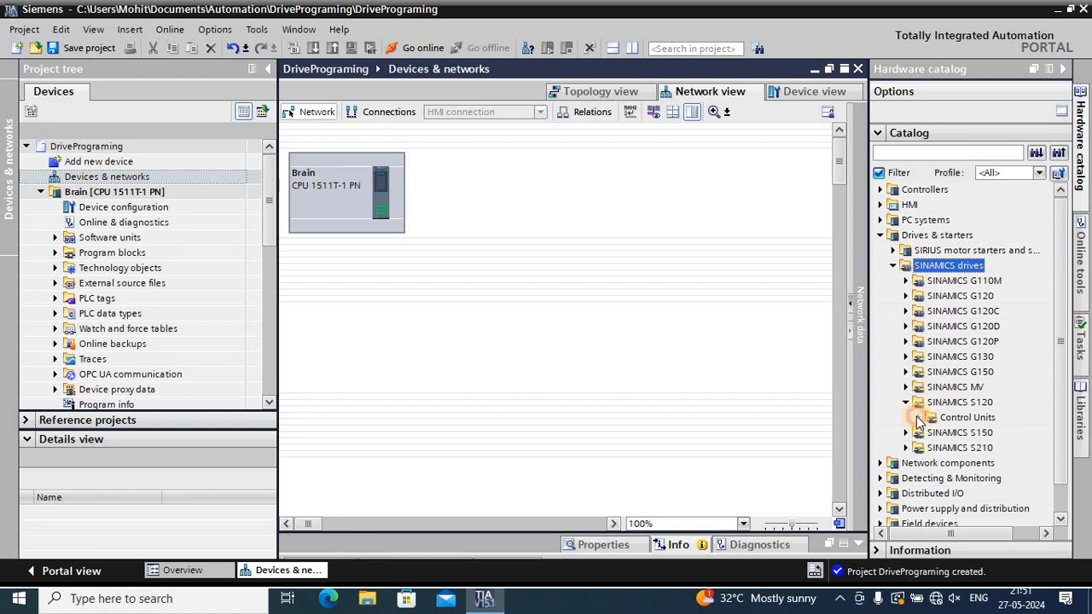
click(919, 418)
scroll(937, 397, down, 1)
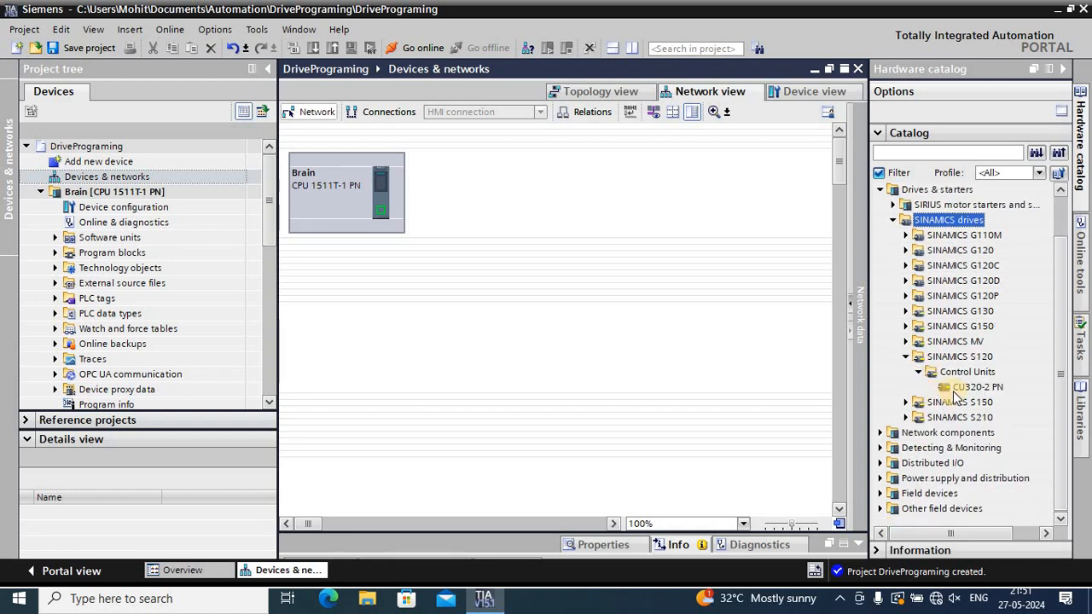
drag(954, 385, 603, 197)
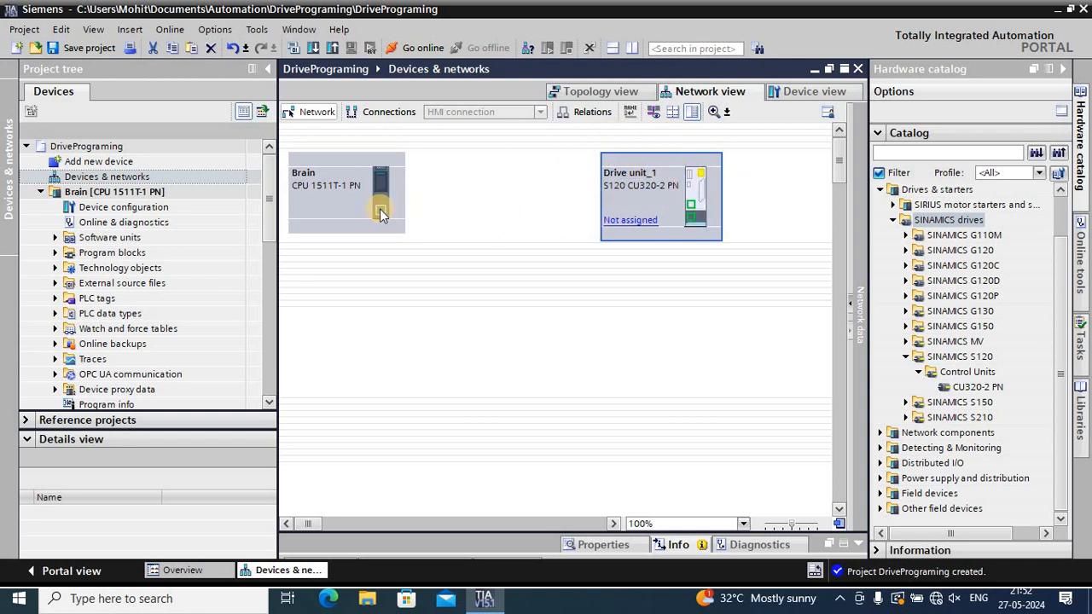
click(572, 270)
drag(572, 271, 696, 221)
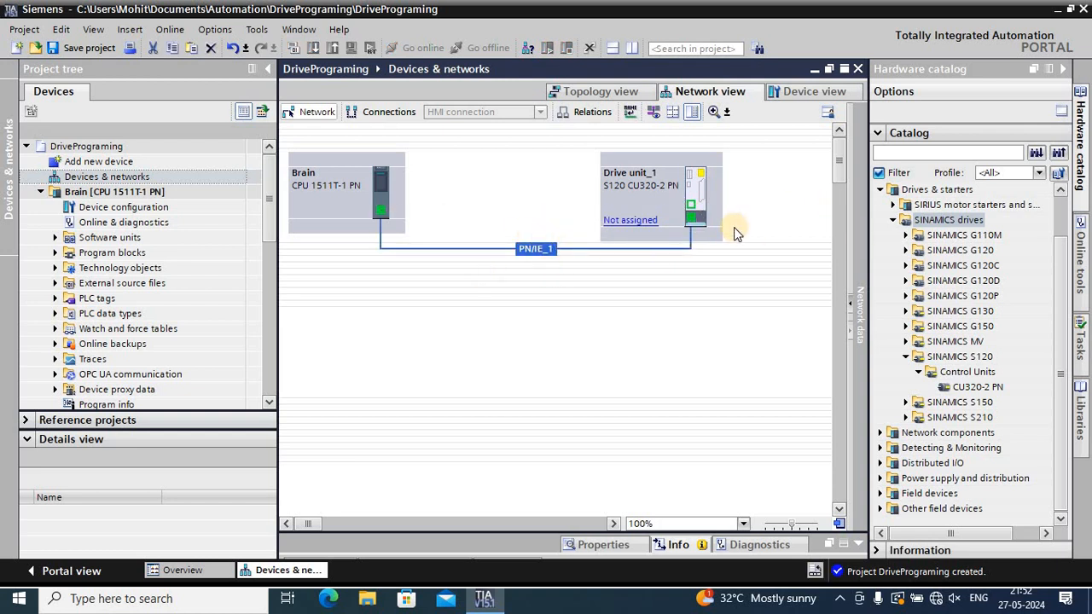
Delete the S120 CU320-2 PN drive unit from the network view and accept the loss of its contents
click(657, 203)
right_click(659, 203)
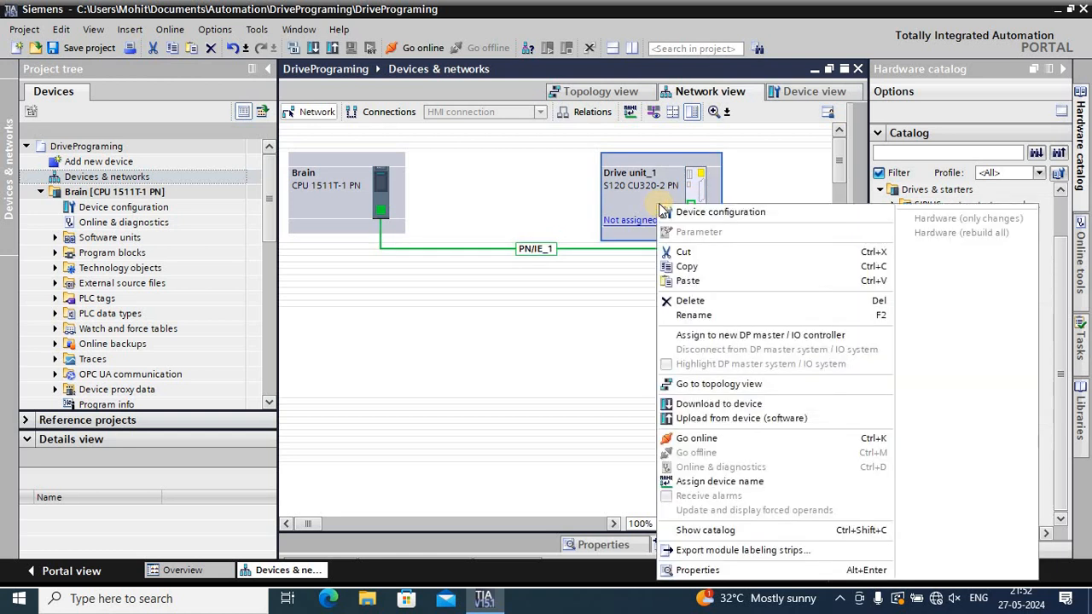
click(686, 304)
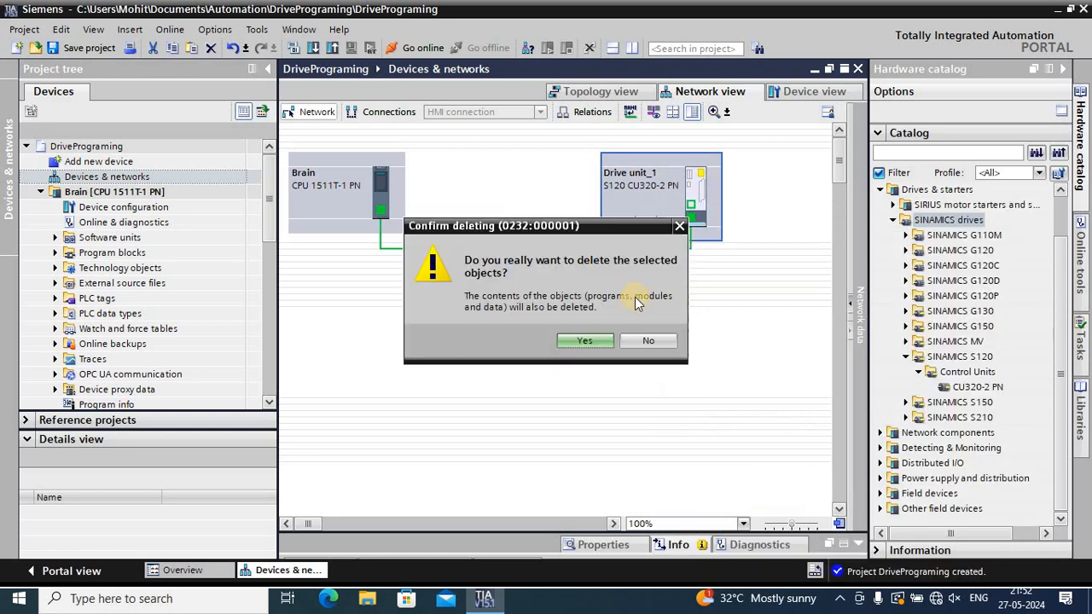
click(583, 337)
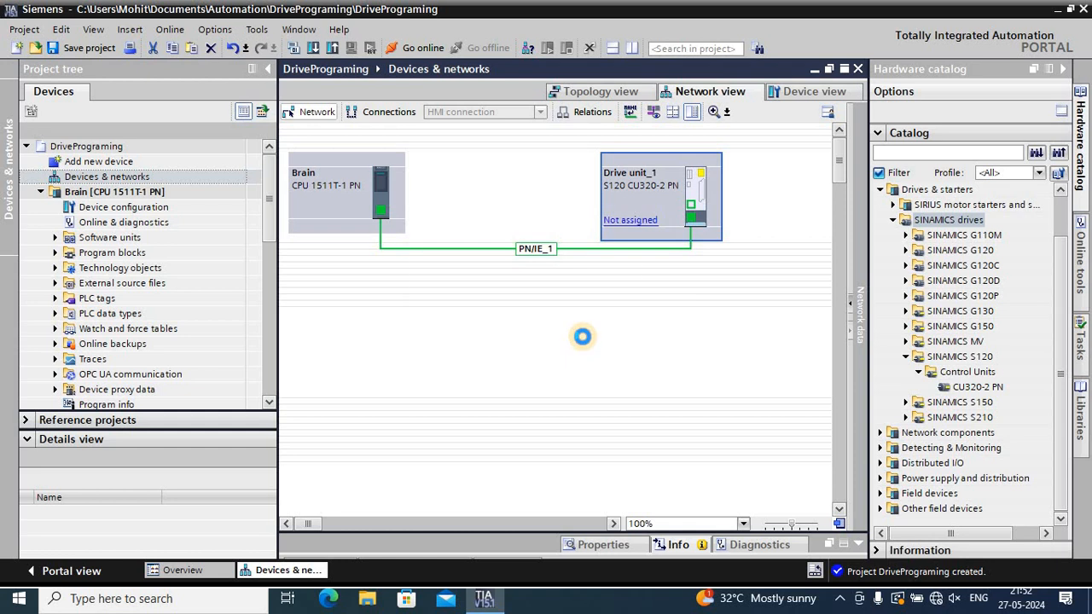
Delete the PN/IE_1 subnet attached to Brain's PROFINET interface
click(385, 250)
right_click(387, 250)
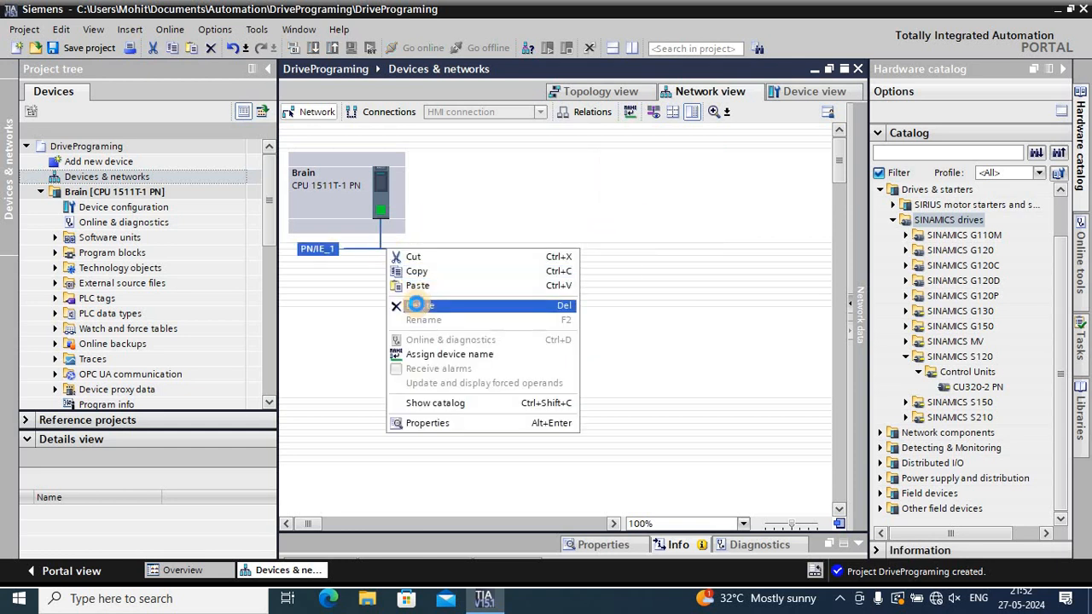
click(414, 302)
click(591, 342)
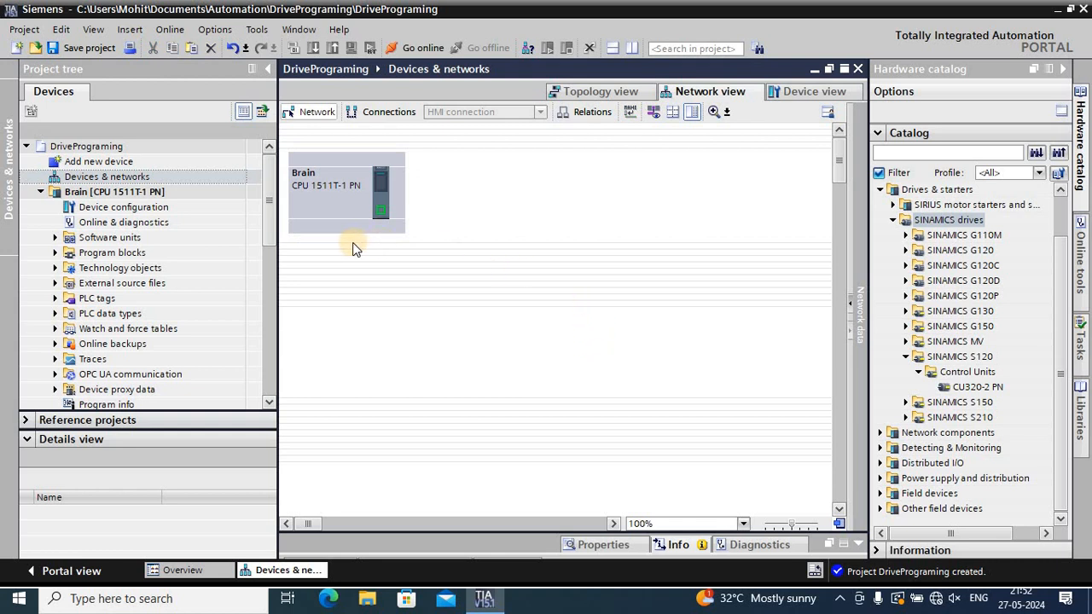
click(379, 238)
Hide the hardware catalog and start adding a new object under Brain's technology objects
click(1063, 70)
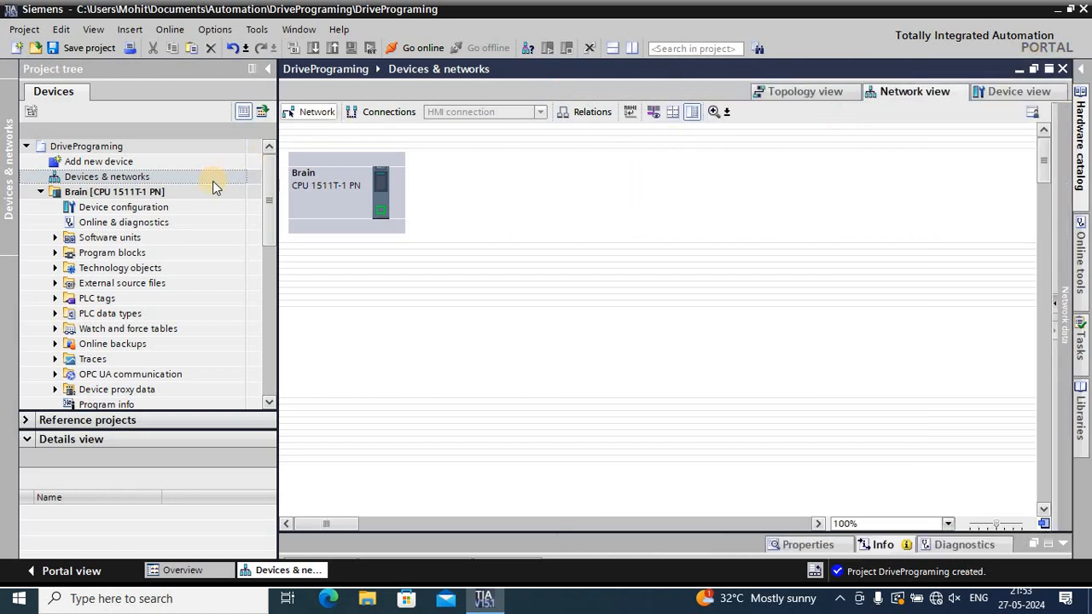
click(45, 194)
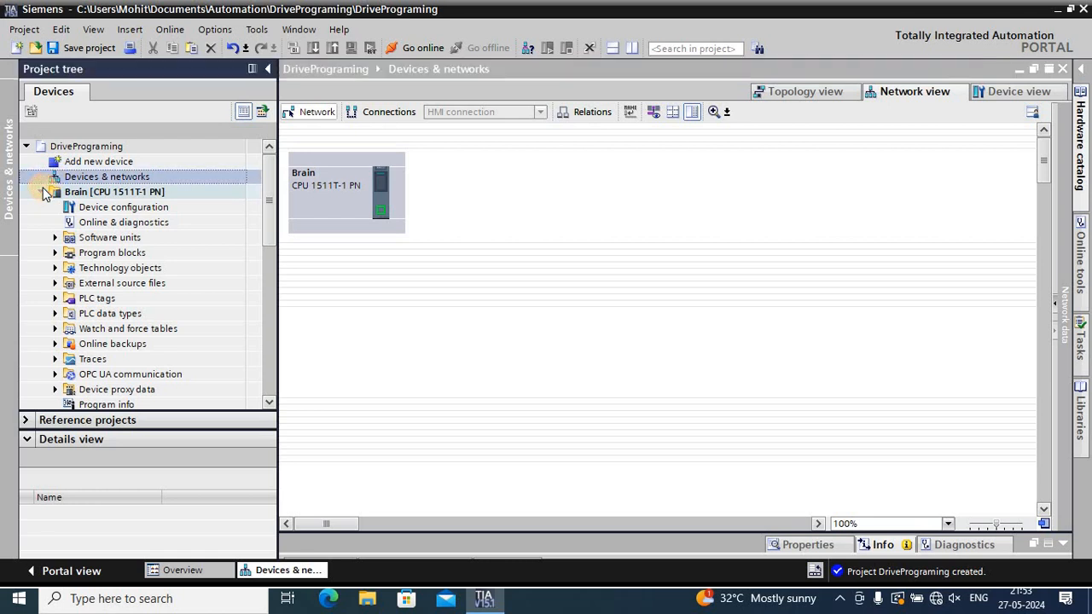
click(43, 192)
click(41, 192)
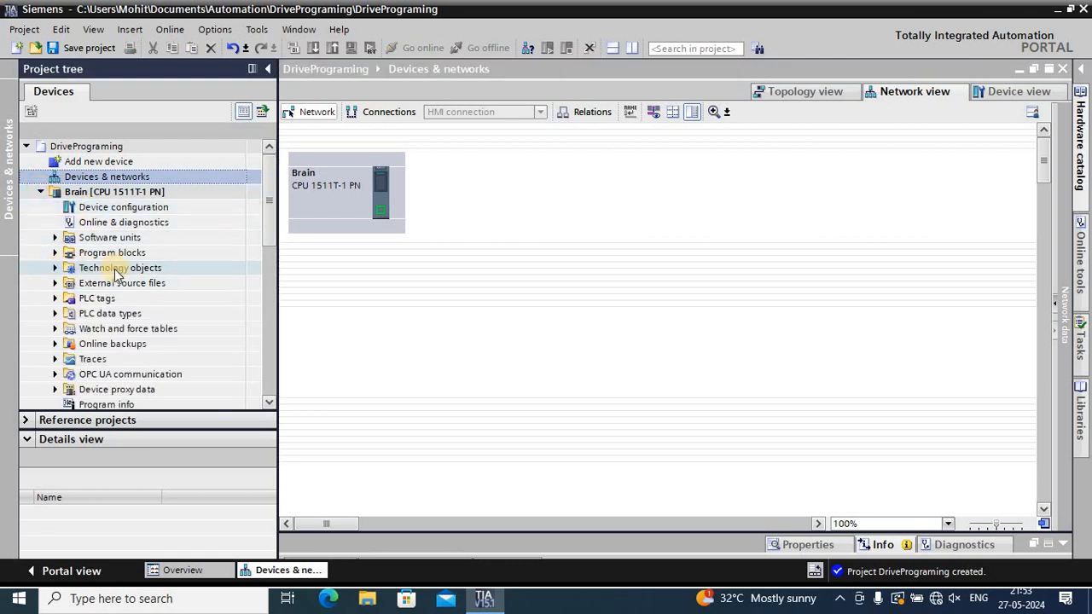
click(56, 269)
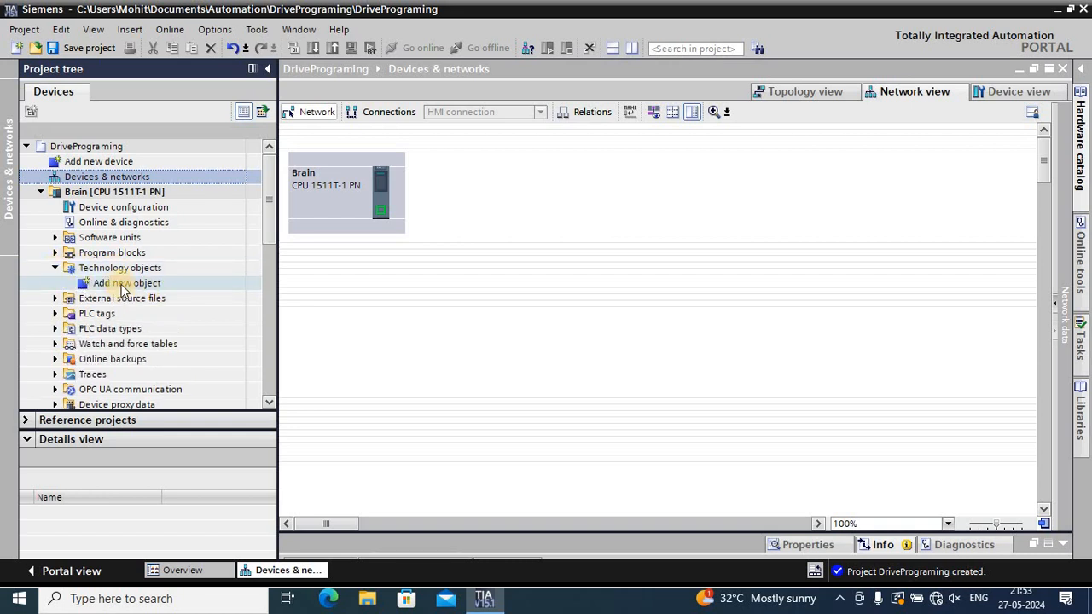
double_click(120, 285)
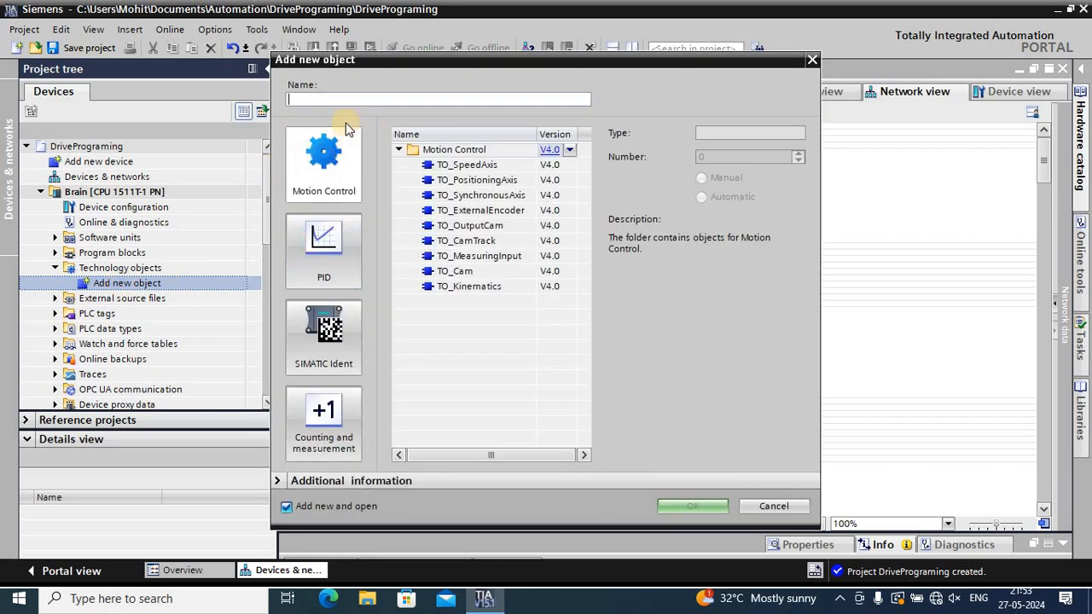
Examine the technology object types offered for Motion Control, PID, SIMATIC Ident, and Counting and measurement
click(320, 175)
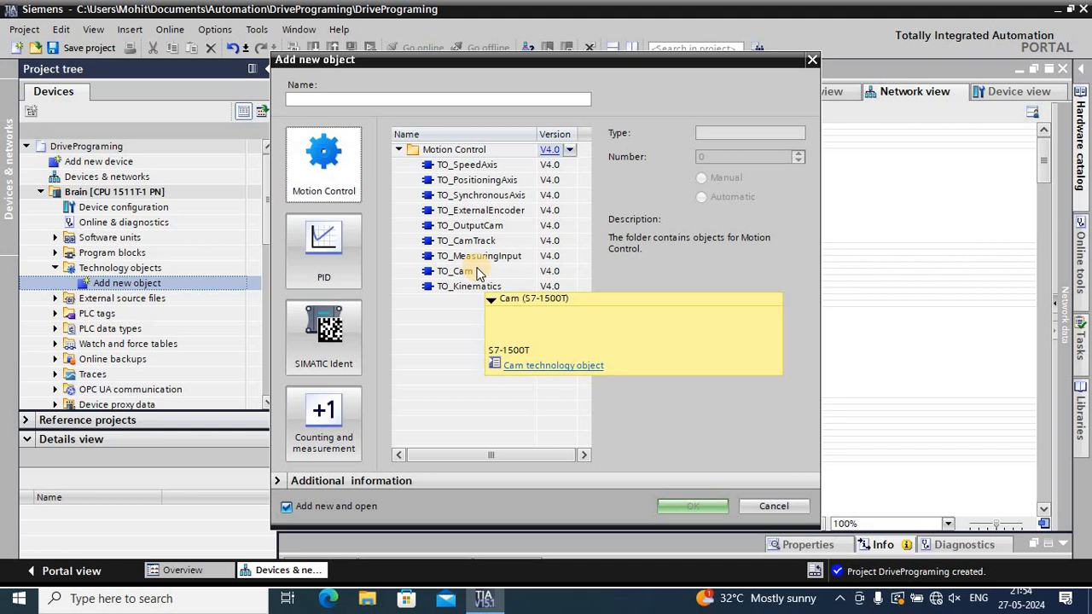
click(323, 278)
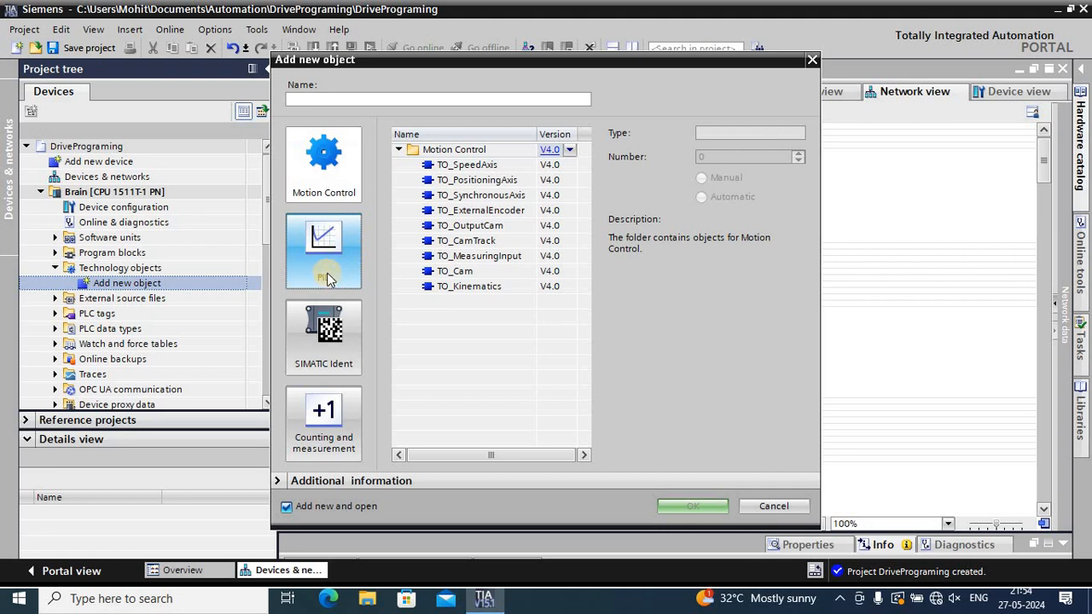
click(328, 280)
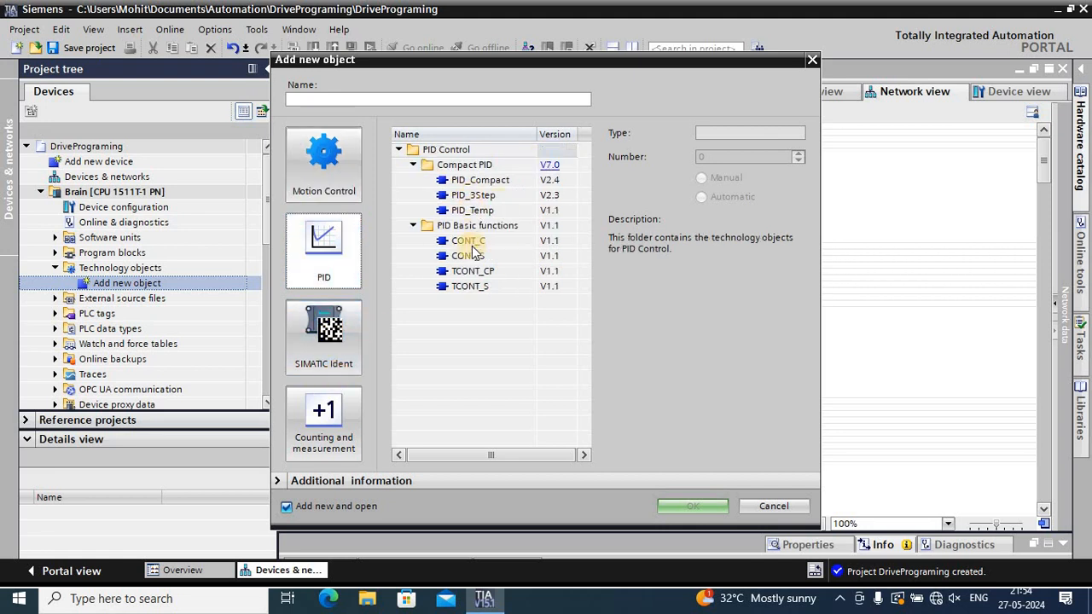
click(335, 376)
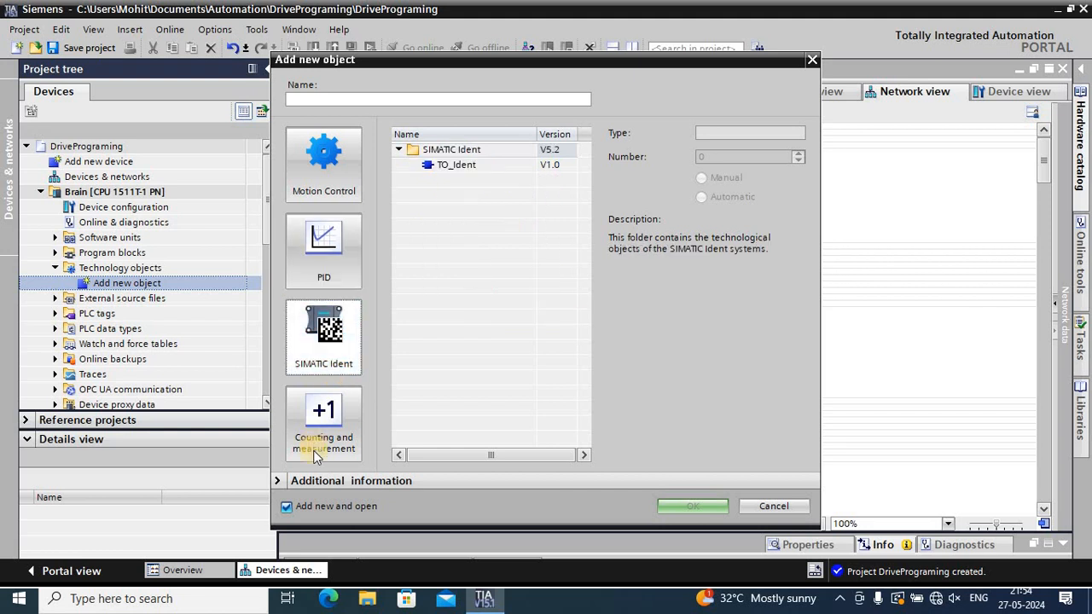
click(314, 445)
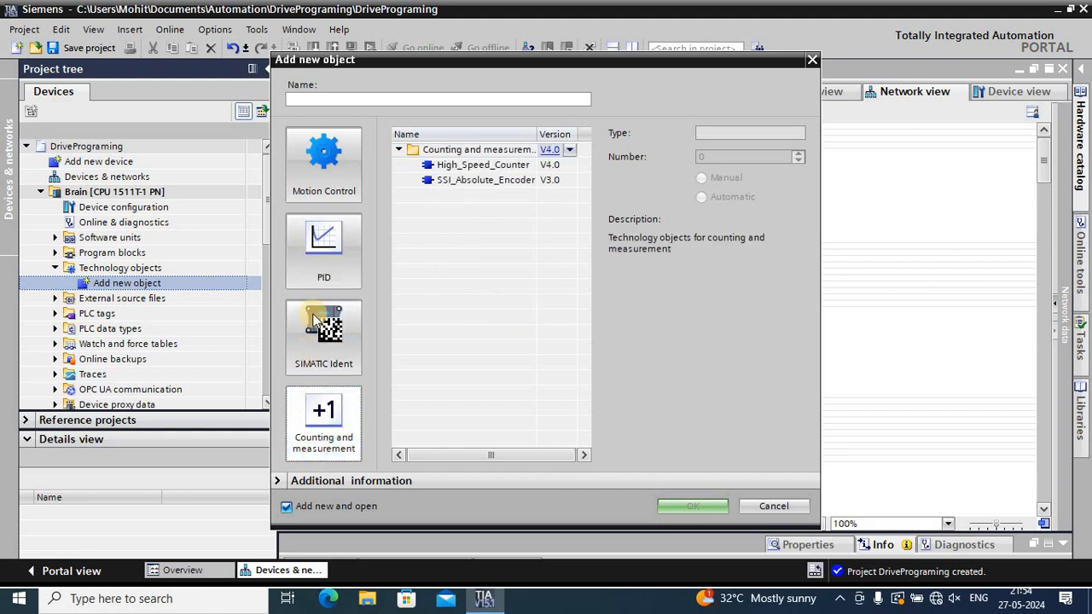
Create a TO_PositioningAxis Motion Control object with its data block number set manually to 1000
click(339, 203)
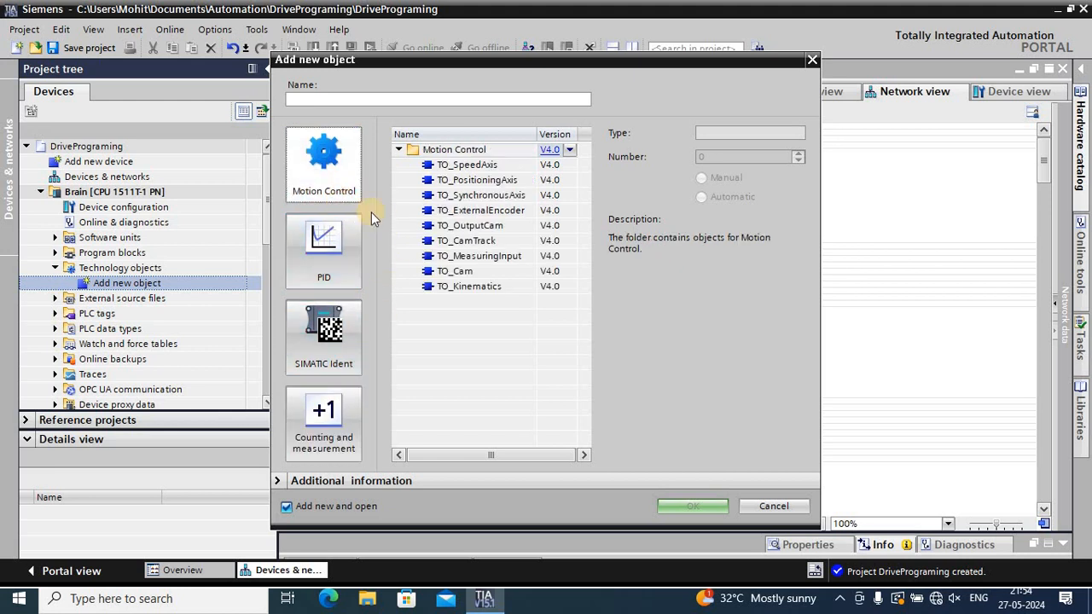
click(491, 186)
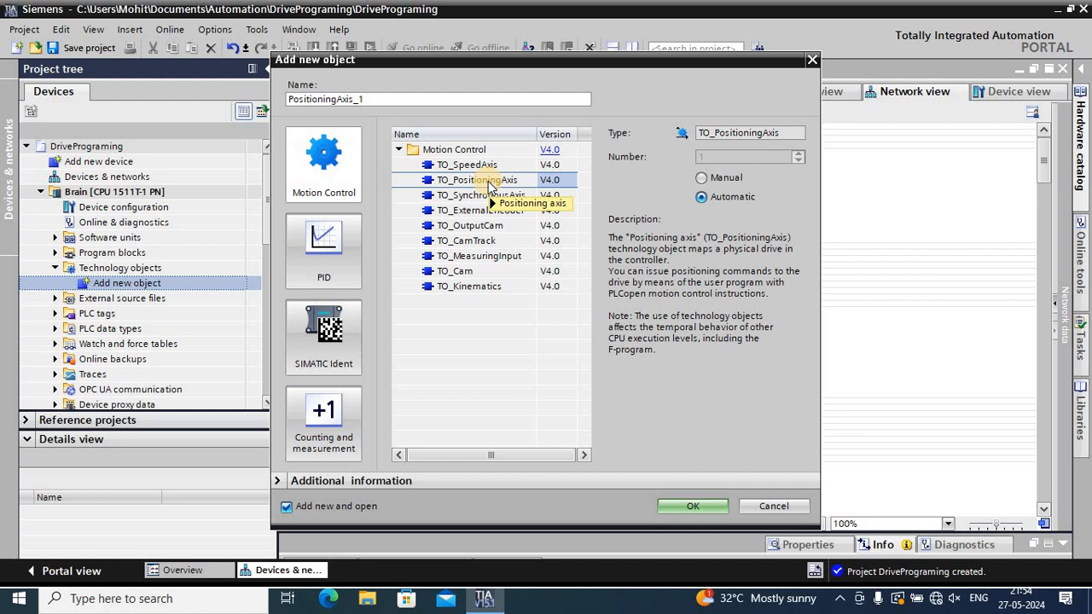
click(700, 181)
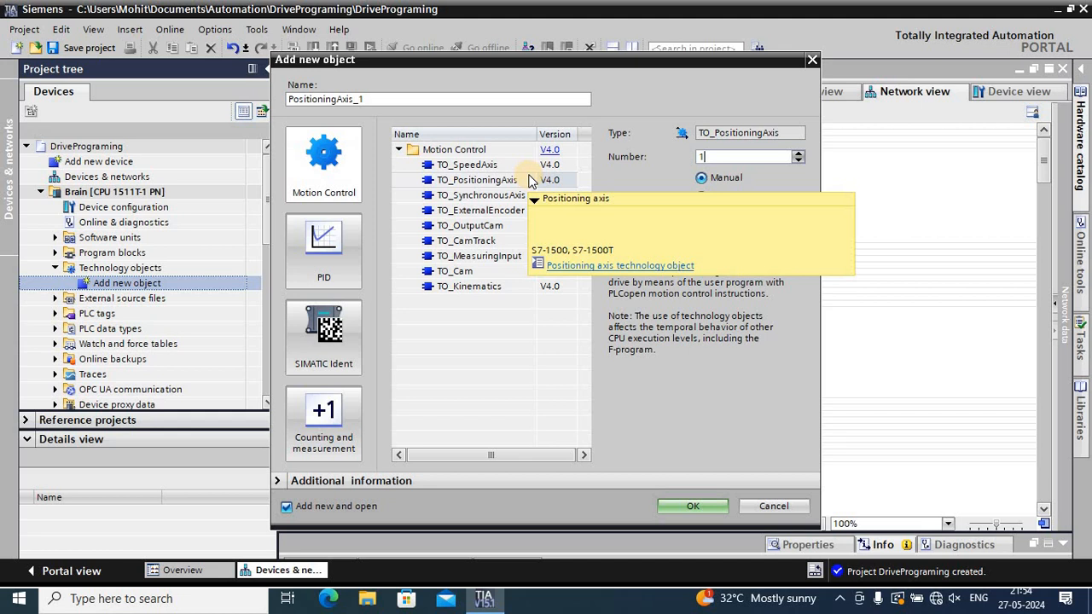
text(000)
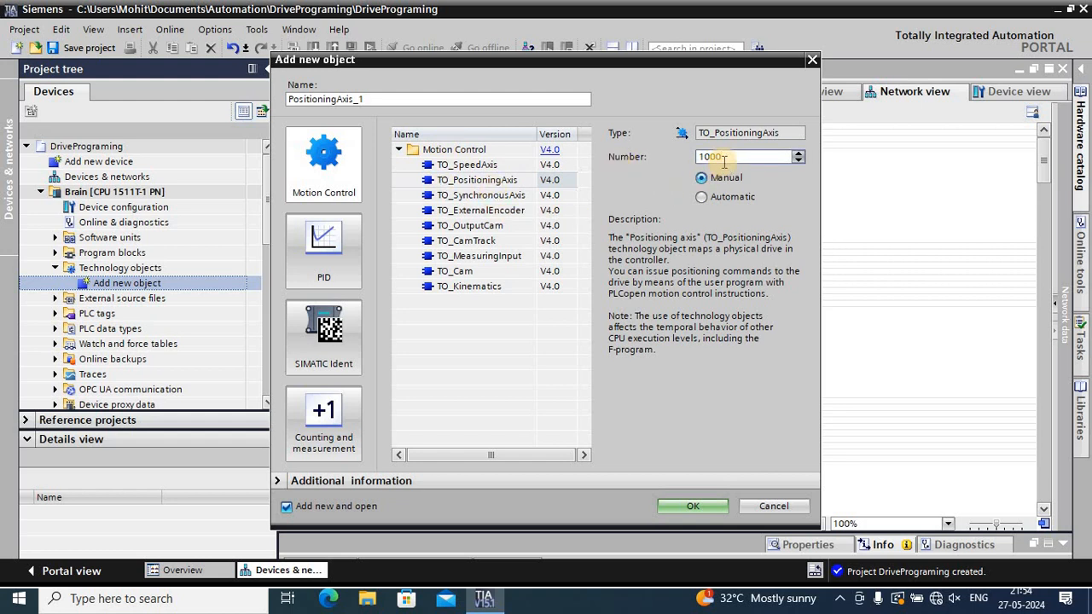
click(680, 503)
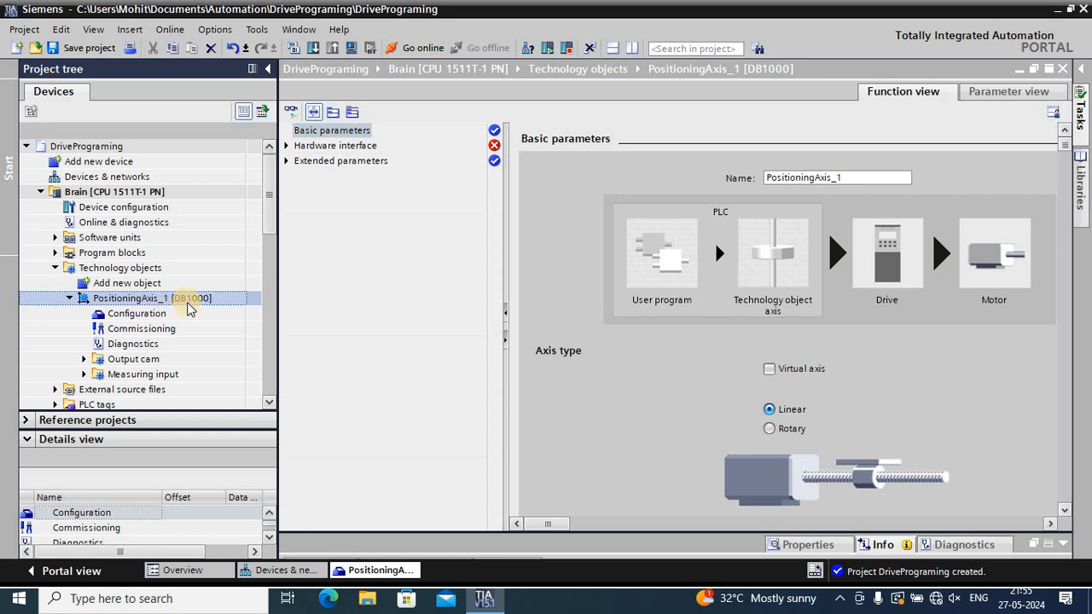
Open the configuration of the positioning axis DB1000 from Brain's technology objects
click(119, 316)
click(122, 330)
click(125, 347)
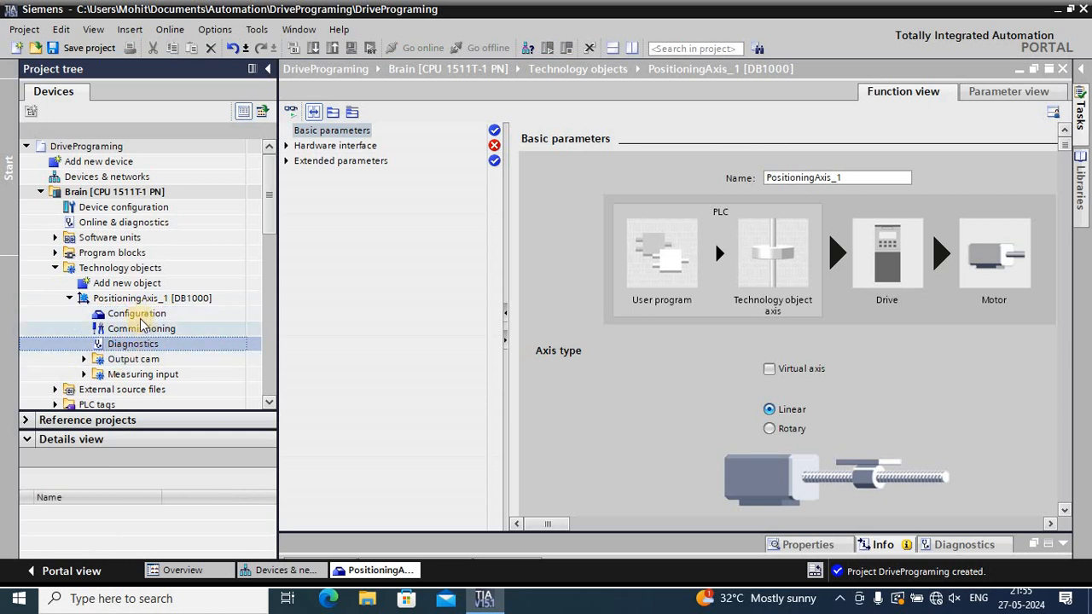
double_click(140, 315)
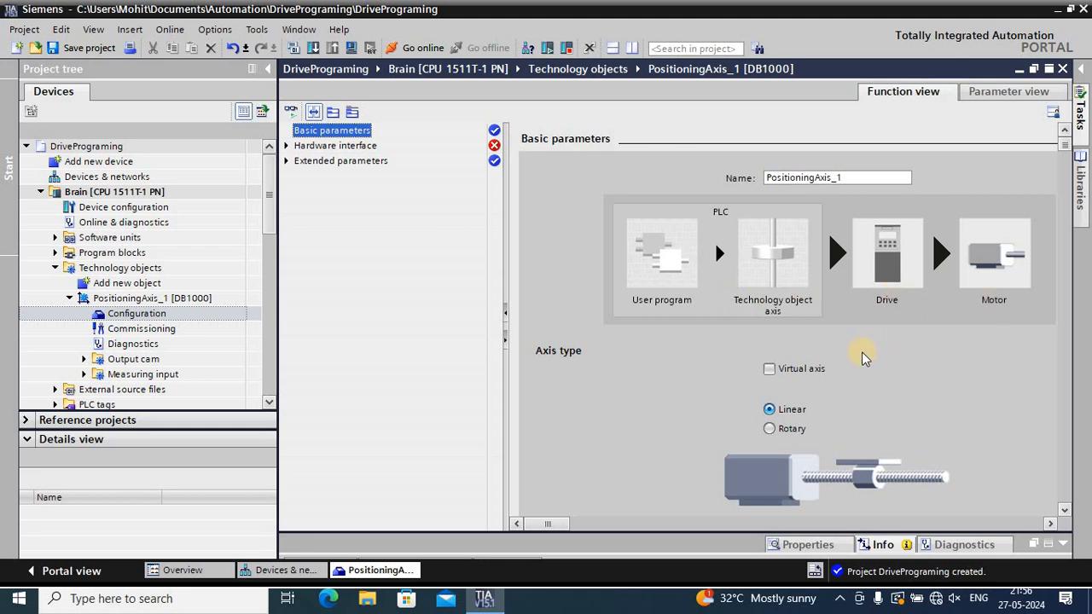
Define the positioning axis as a virtual axis in its basic parameters
scroll(791, 307, down, 2)
scroll(792, 307, down, 1)
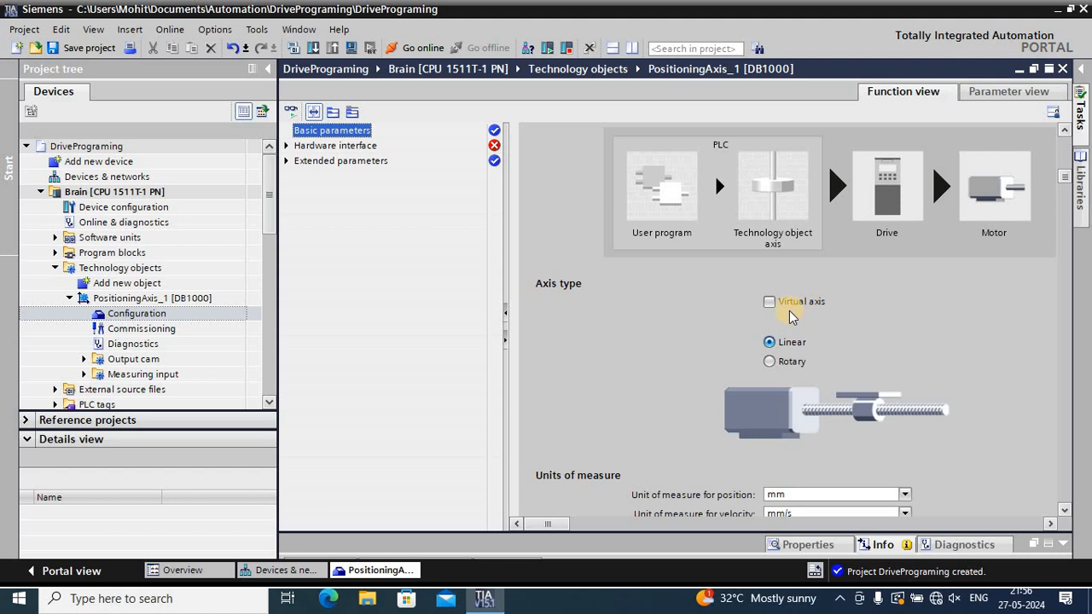
click(769, 304)
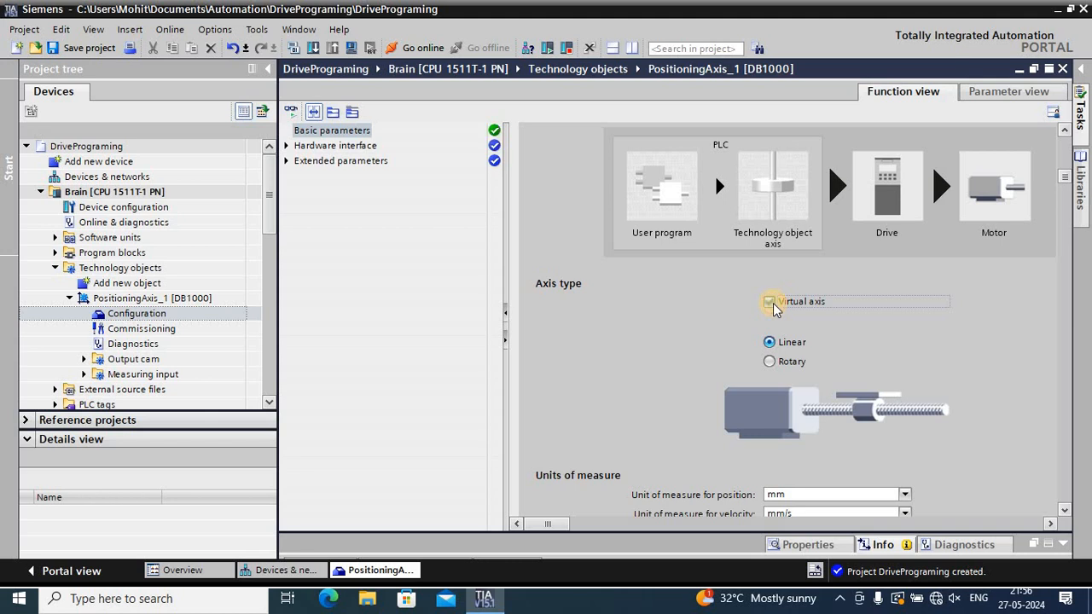
Activate simulation for the positioning axis in its basic parameters
scroll(773, 309, down, 2)
scroll(773, 309, down, 5)
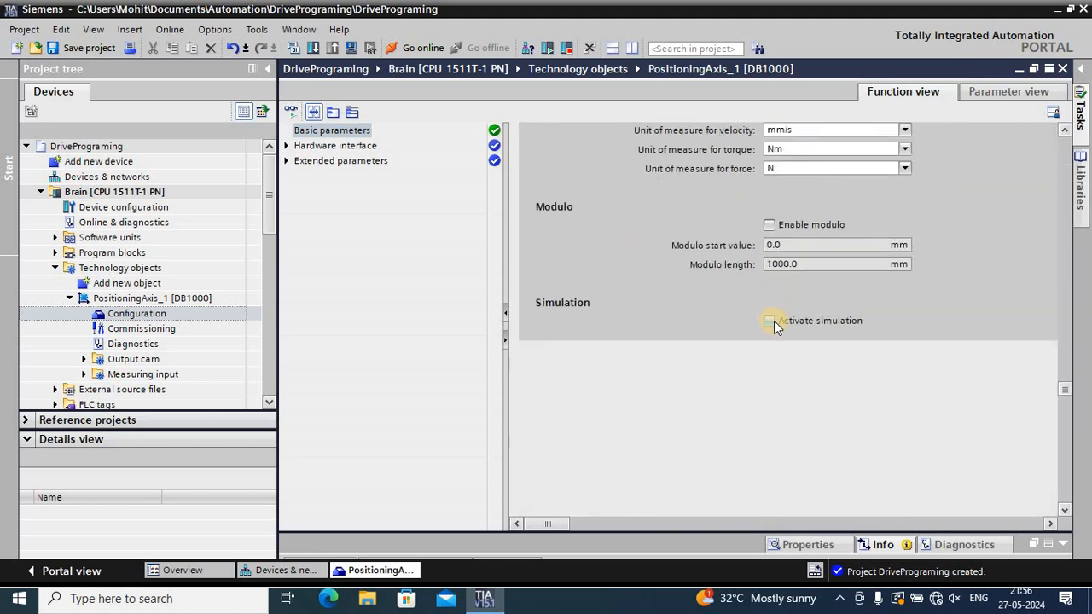
click(768, 321)
Disable the Virtual axis option in the positioning axis's basic parameters, keeping the linear axis type
scroll(767, 320, up, 2)
scroll(767, 320, up, 1)
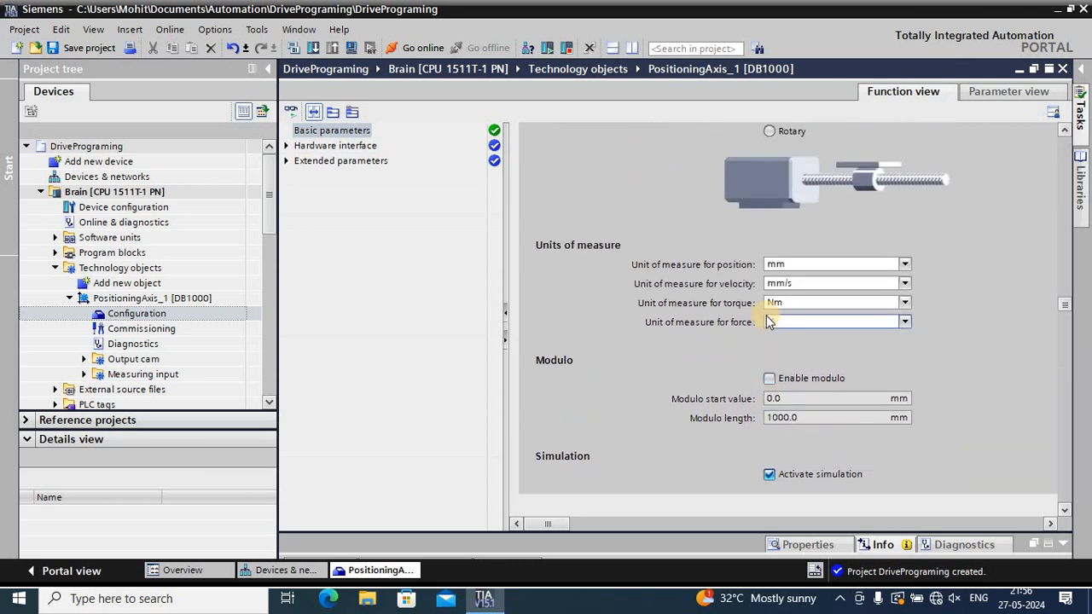
scroll(890, 229, up, 2)
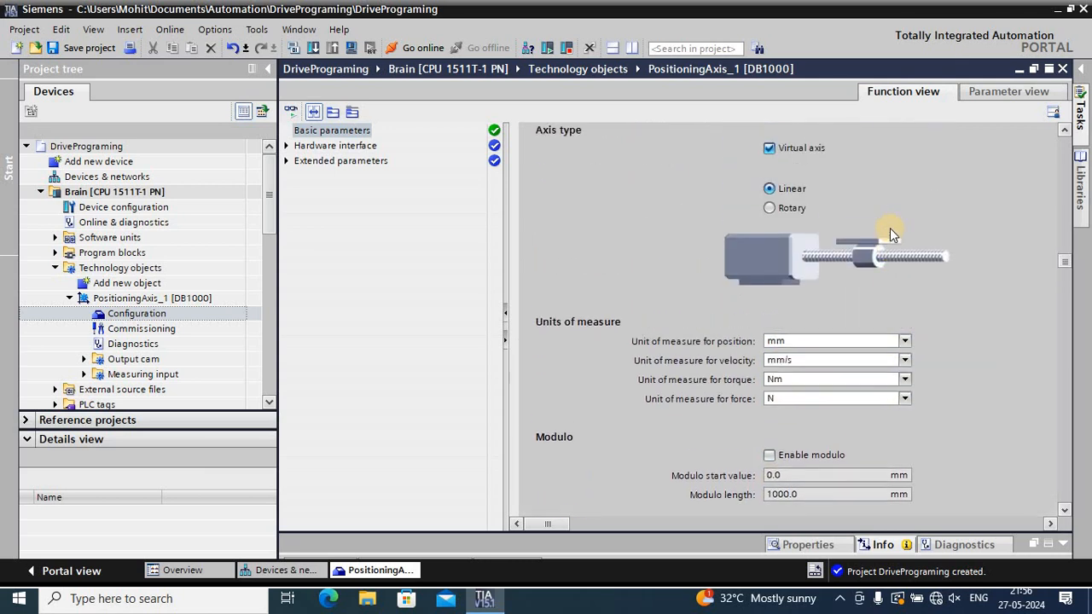
scroll(890, 229, down, 2)
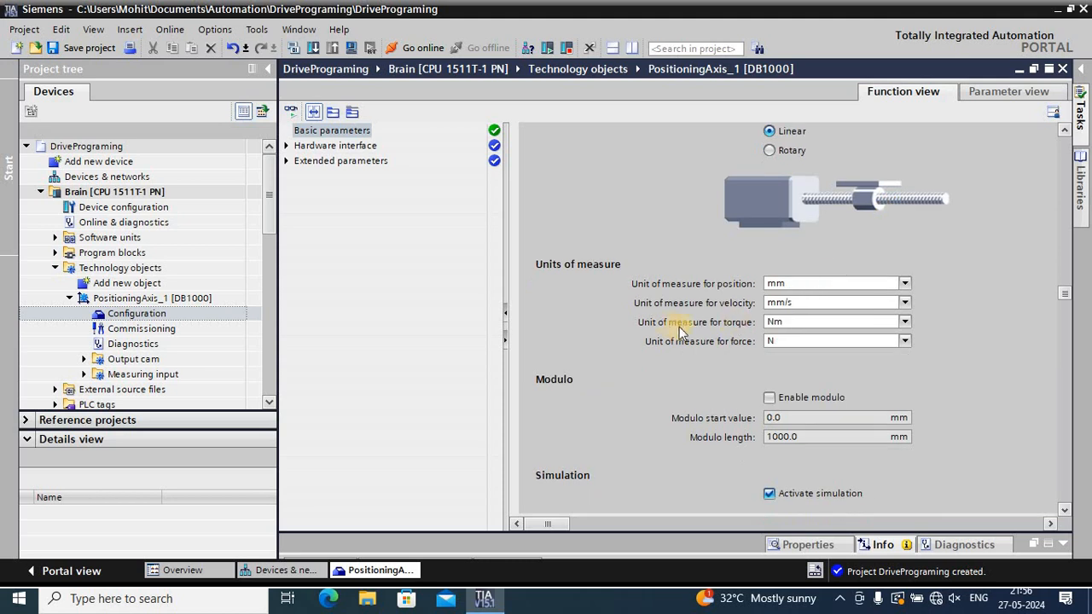
scroll(713, 305, up, 3)
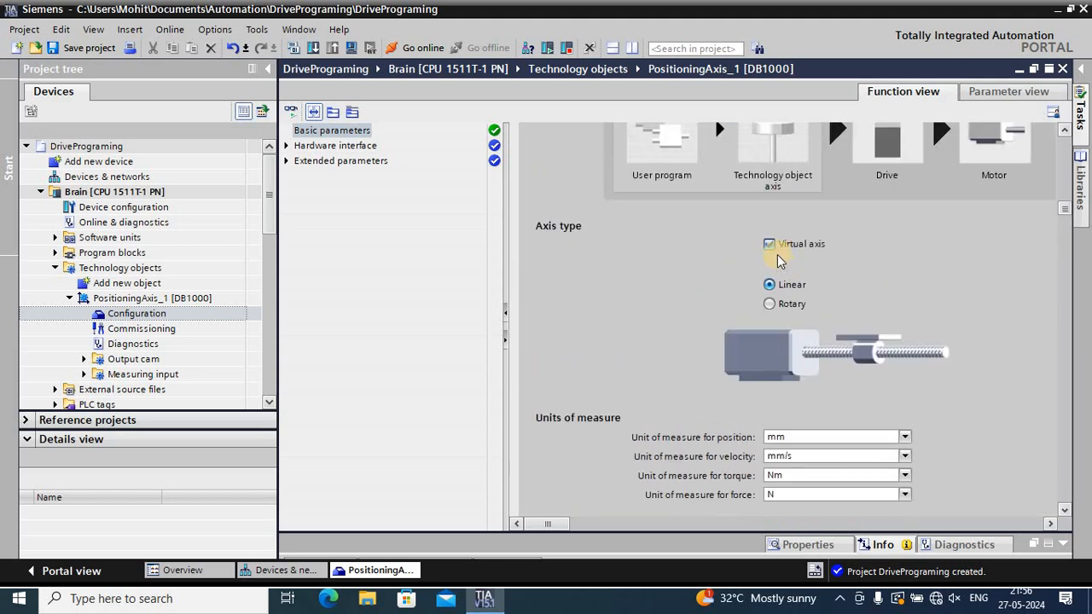
click(770, 245)
scroll(772, 307, down, 2)
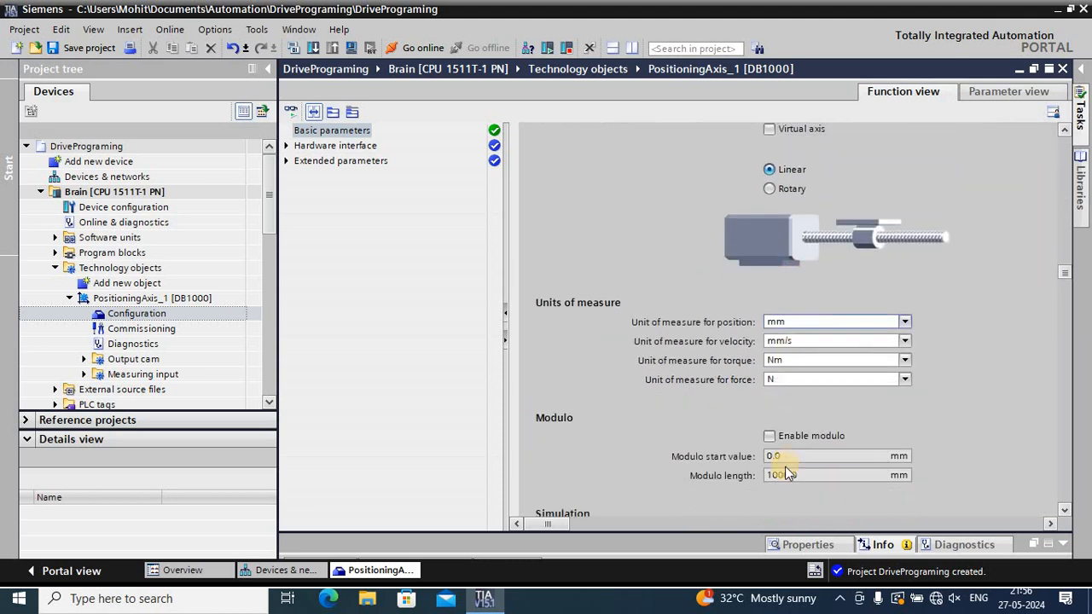
Deactivate simulation for the positioning axis in its basic parameters
scroll(770, 440, down, 2)
click(771, 440)
scroll(771, 439, up, 2)
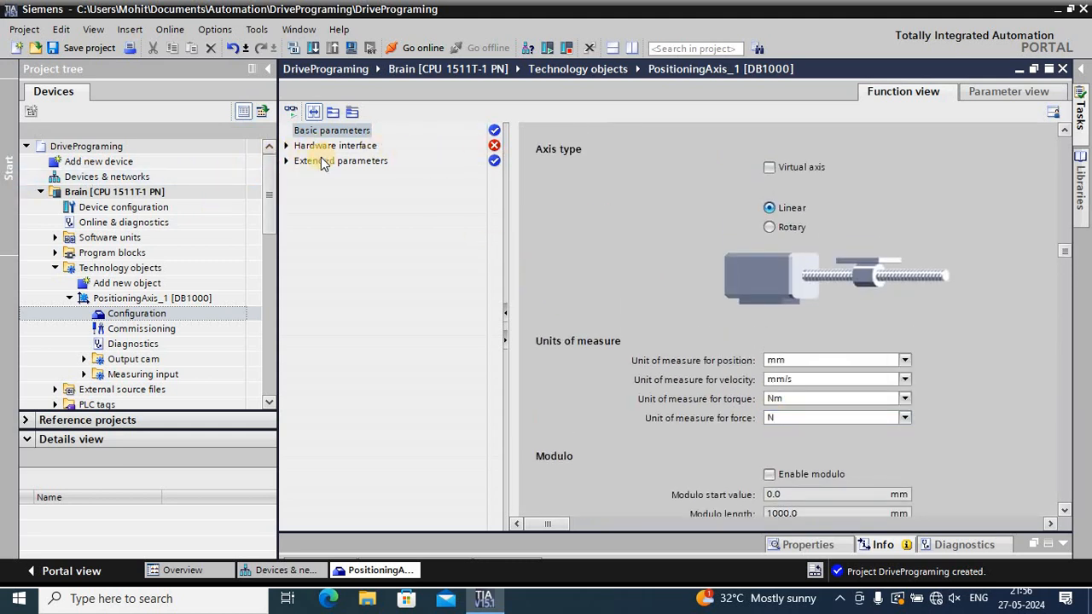
Examine the drive selection in the axis's hardware interface and check the network view for available drive devices
click(287, 146)
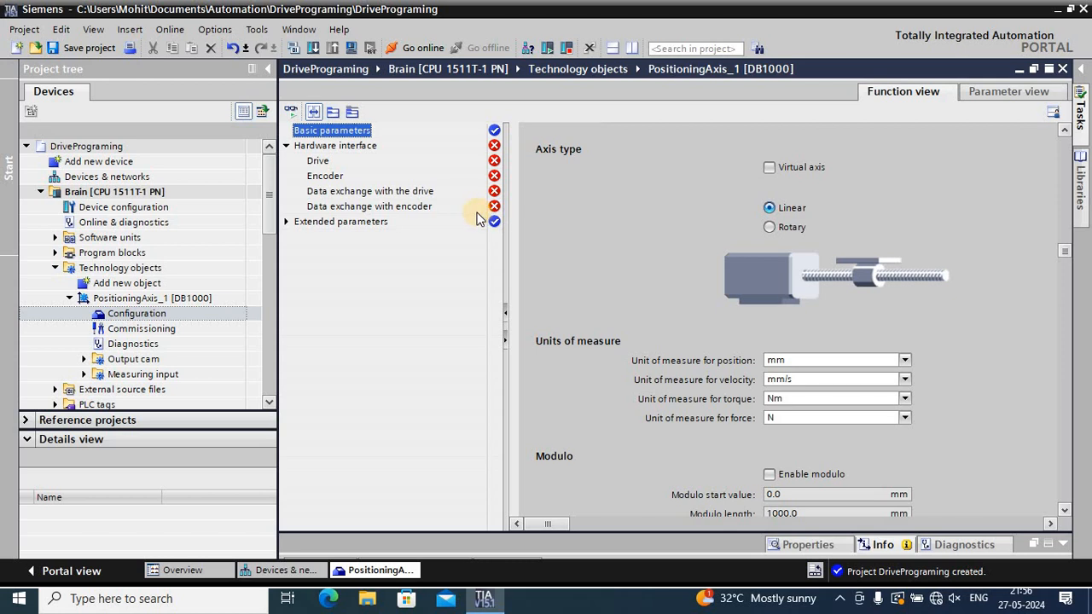
click(335, 146)
scroll(802, 219, down, 1)
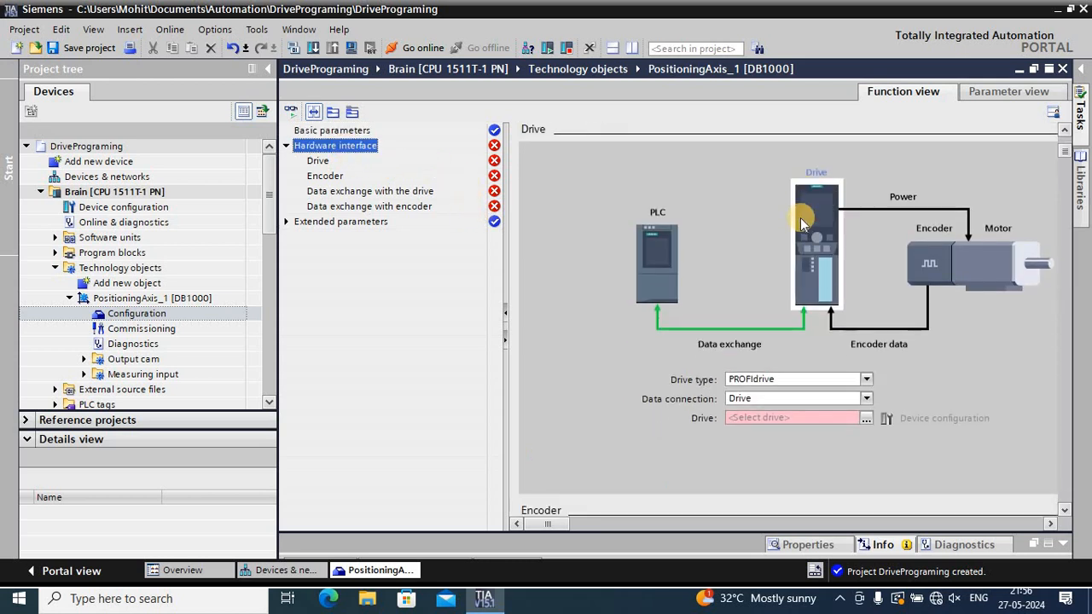
click(866, 419)
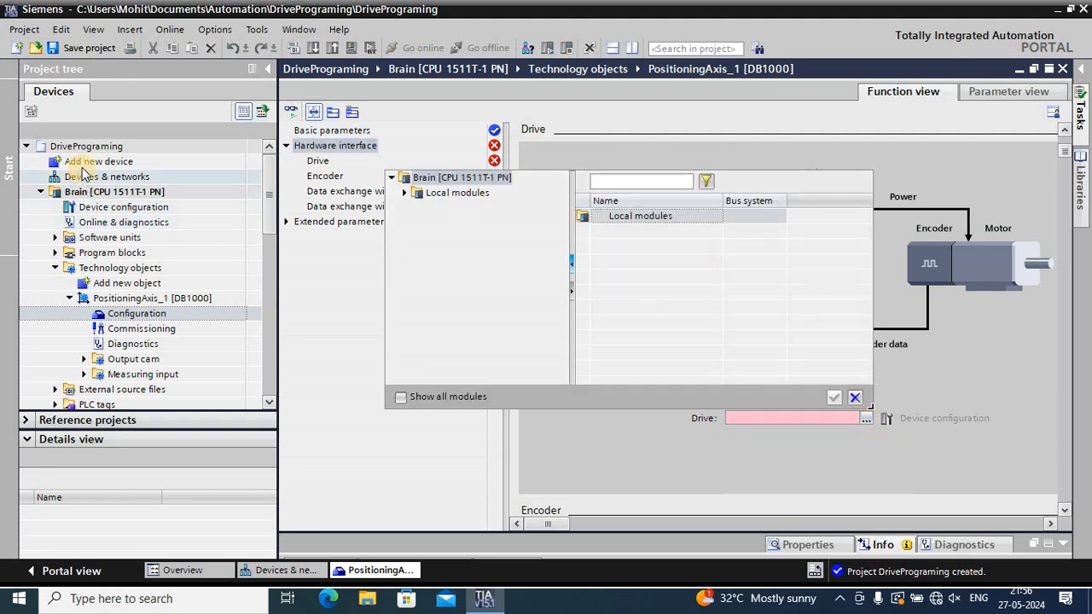
click(258, 565)
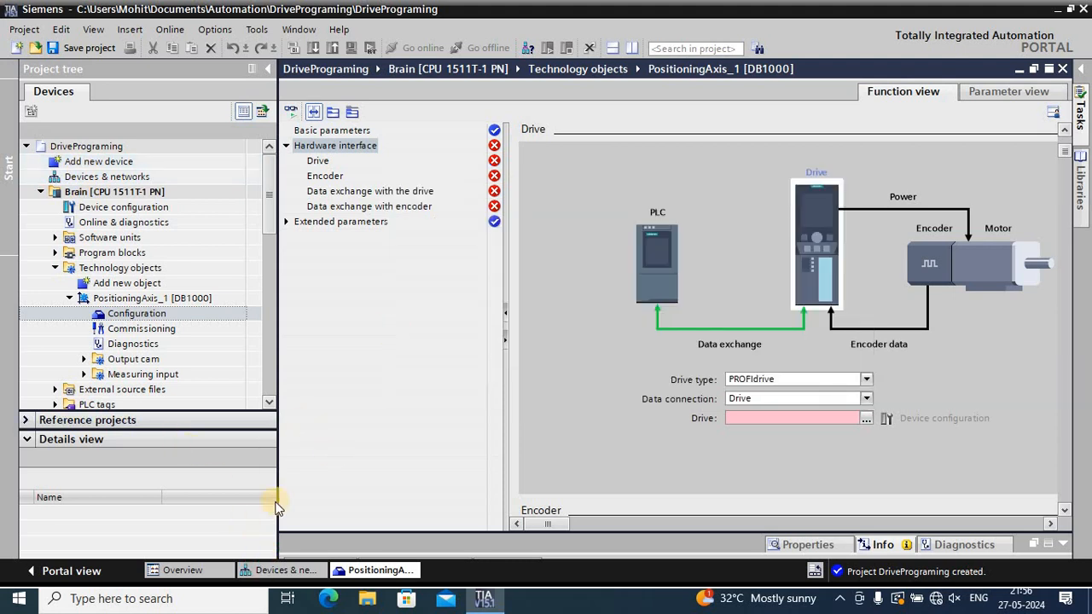
click(290, 571)
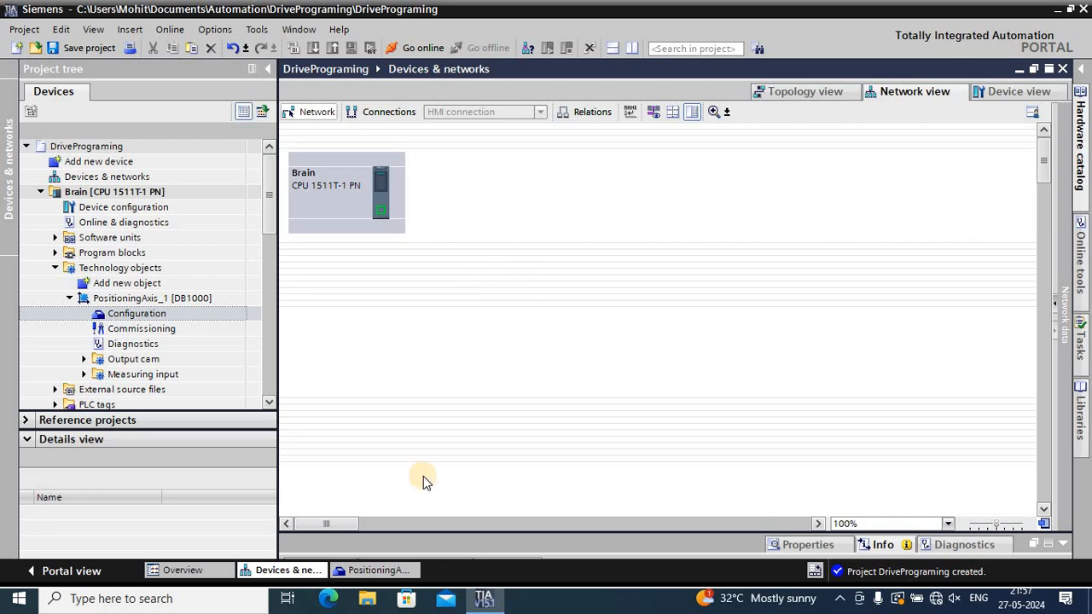
click(365, 574)
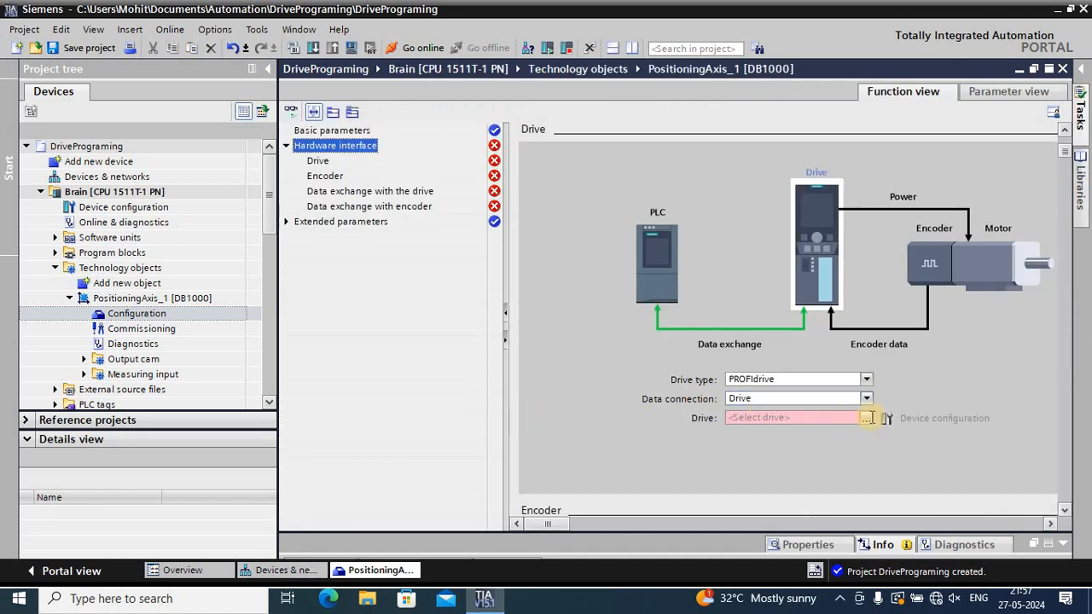
Try to assign Local modules of Brain as the drive of the positioning axis
click(866, 419)
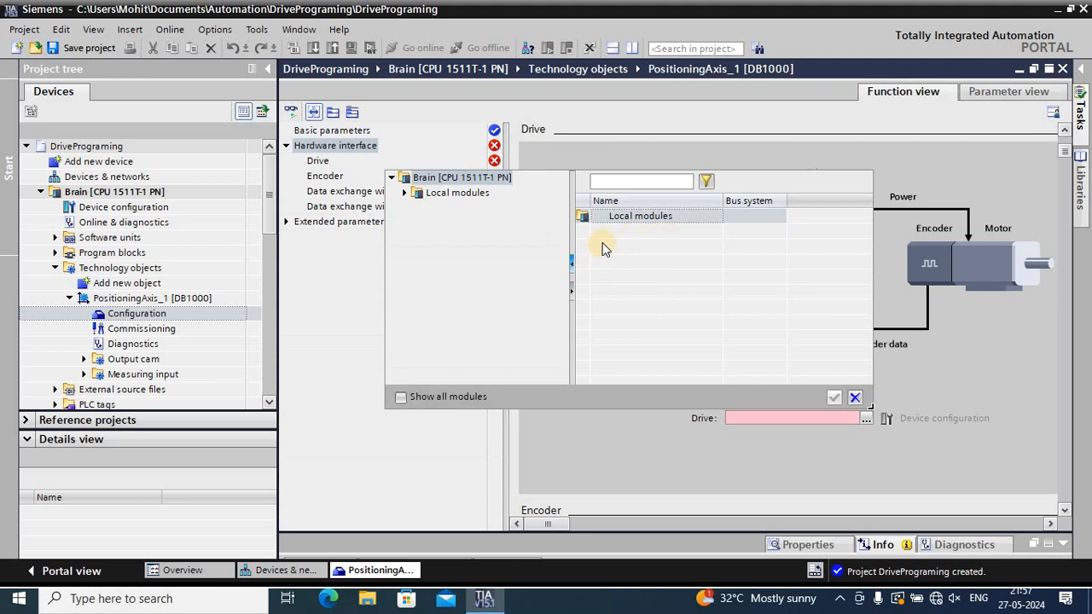
click(639, 216)
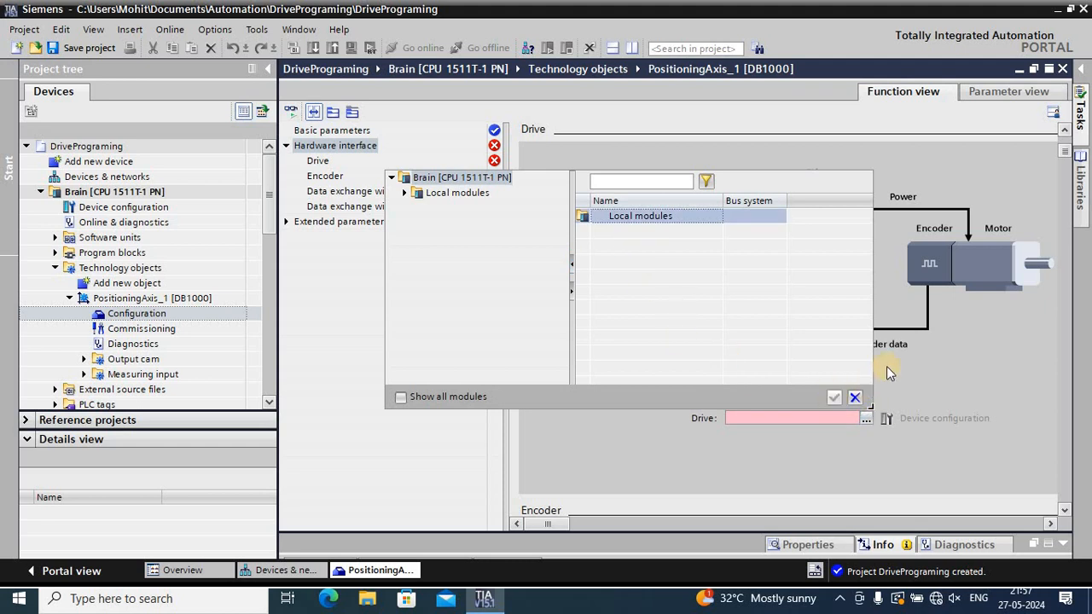
click(833, 399)
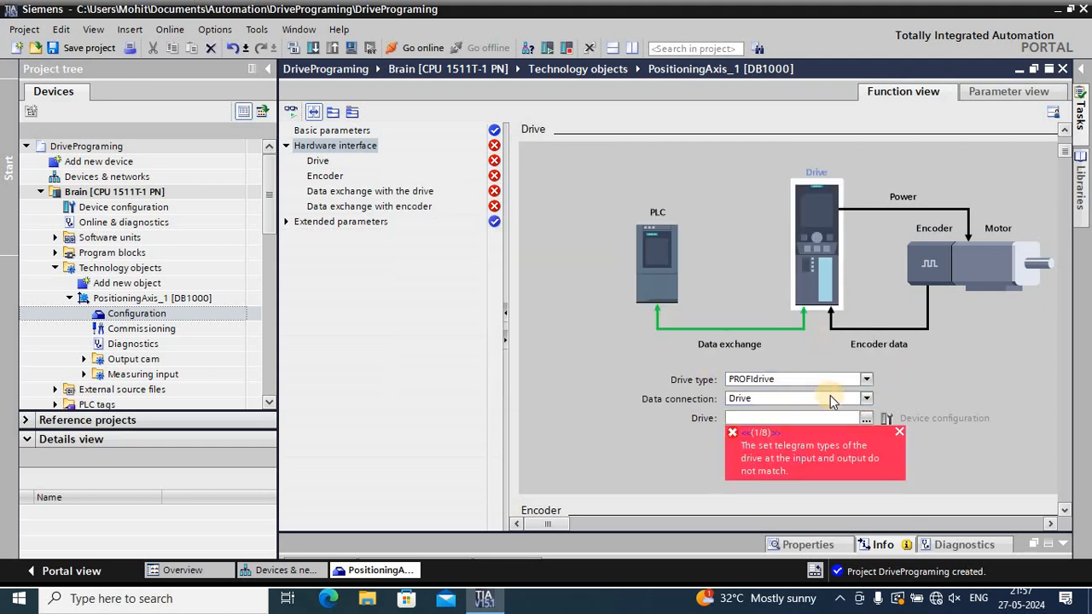
Review the drive and encoder settings in the positioning axis's hardware interface
click(322, 164)
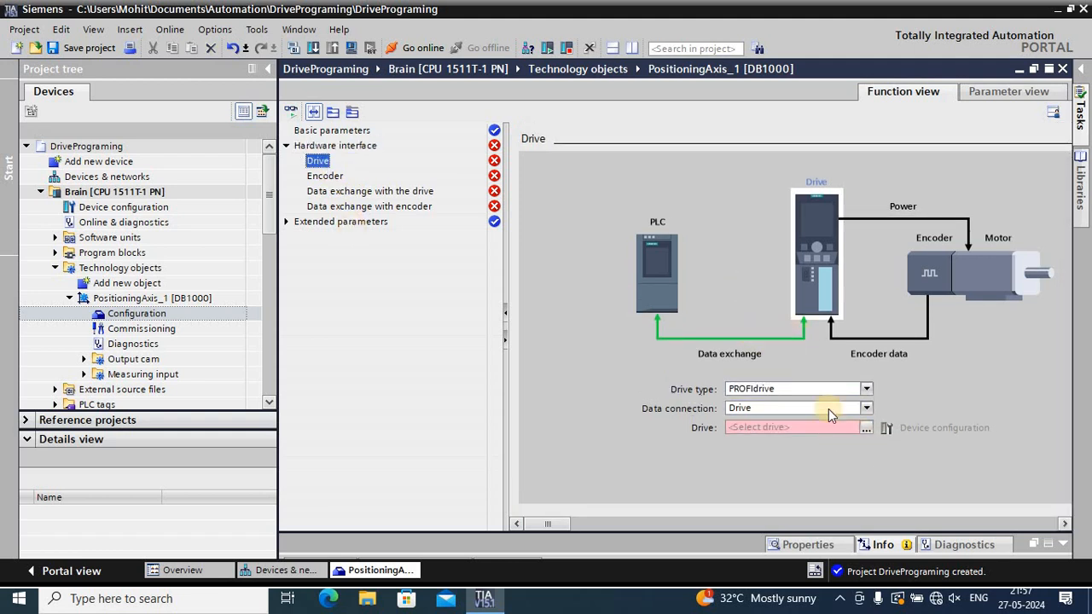
click(316, 179)
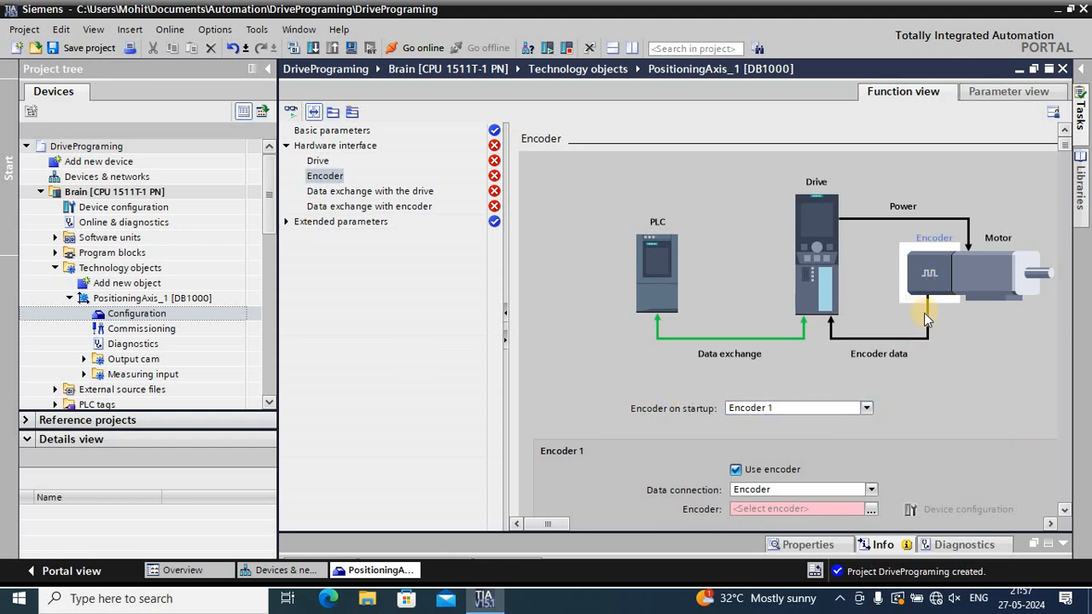
scroll(924, 312, down, 2)
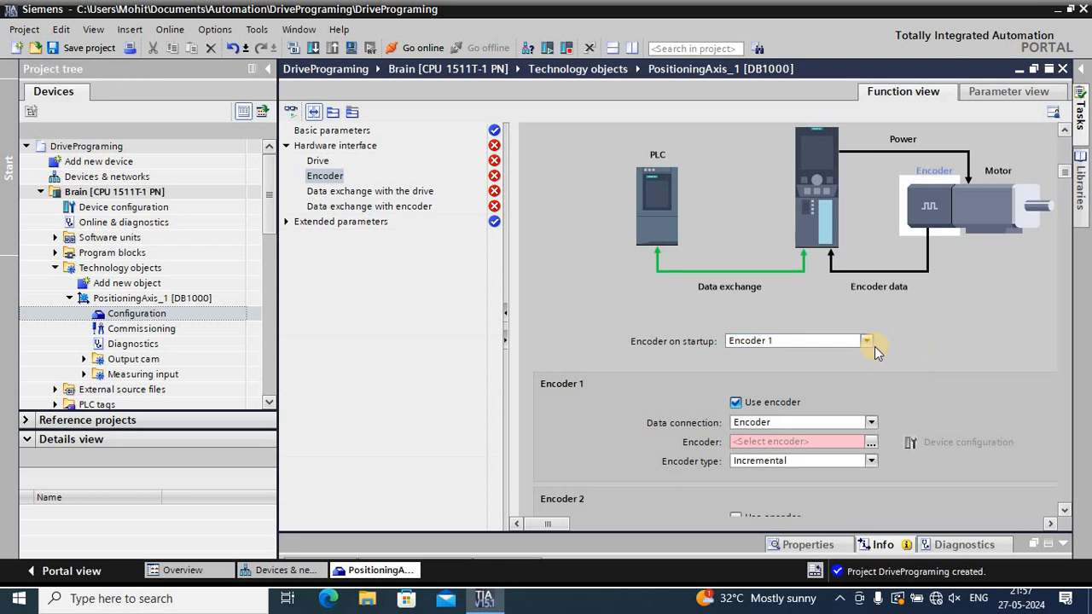
scroll(872, 348, down, 2)
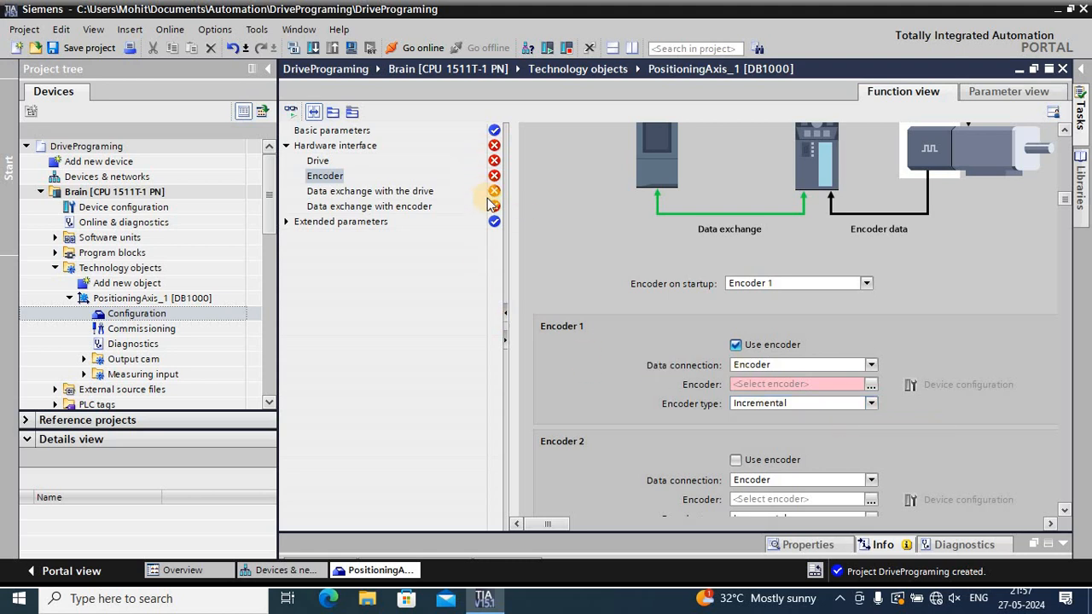
Review the drive telegram options, speed values and additional data for the axis's data exchange with the drive
click(432, 191)
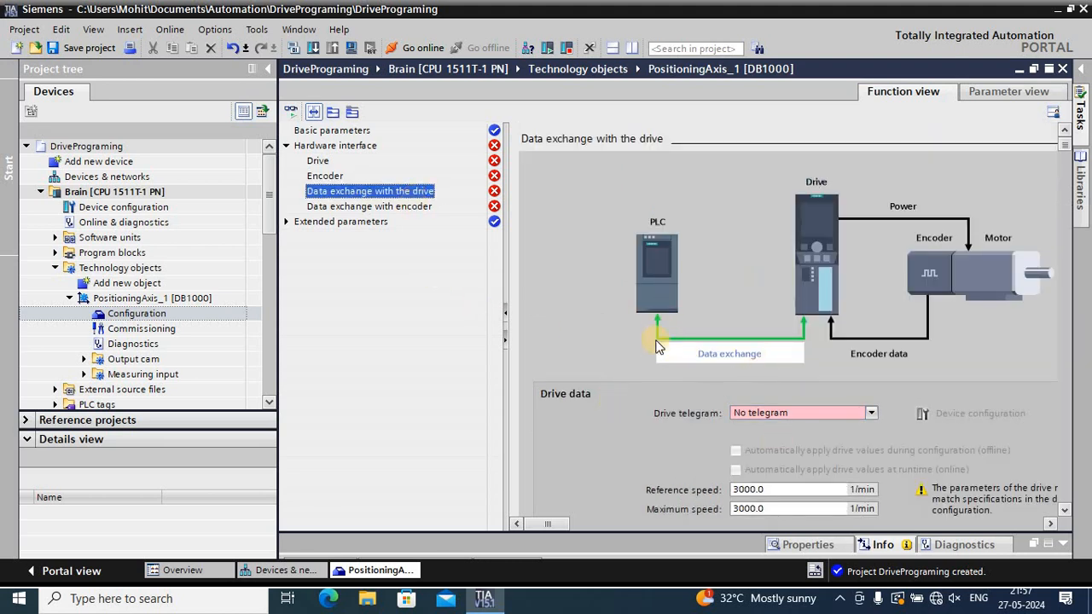
click(871, 413)
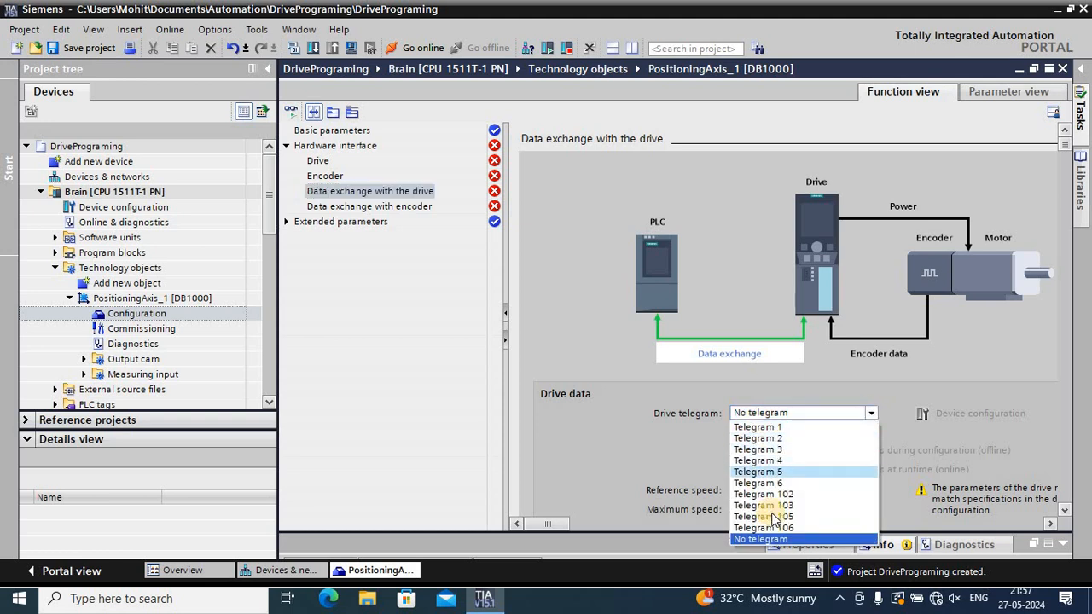
click(873, 413)
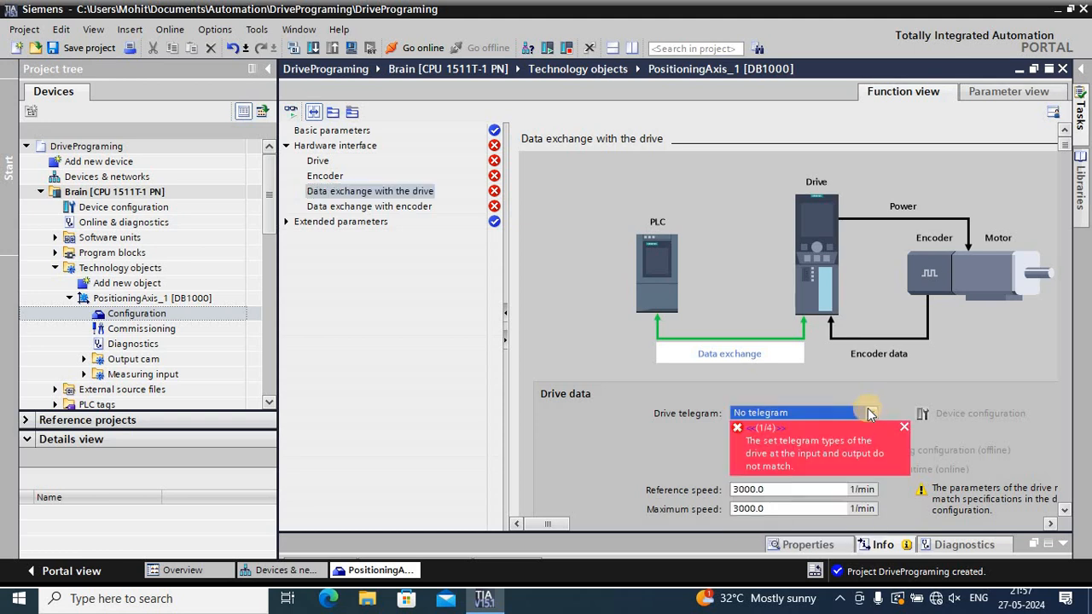
click(874, 413)
click(874, 413)
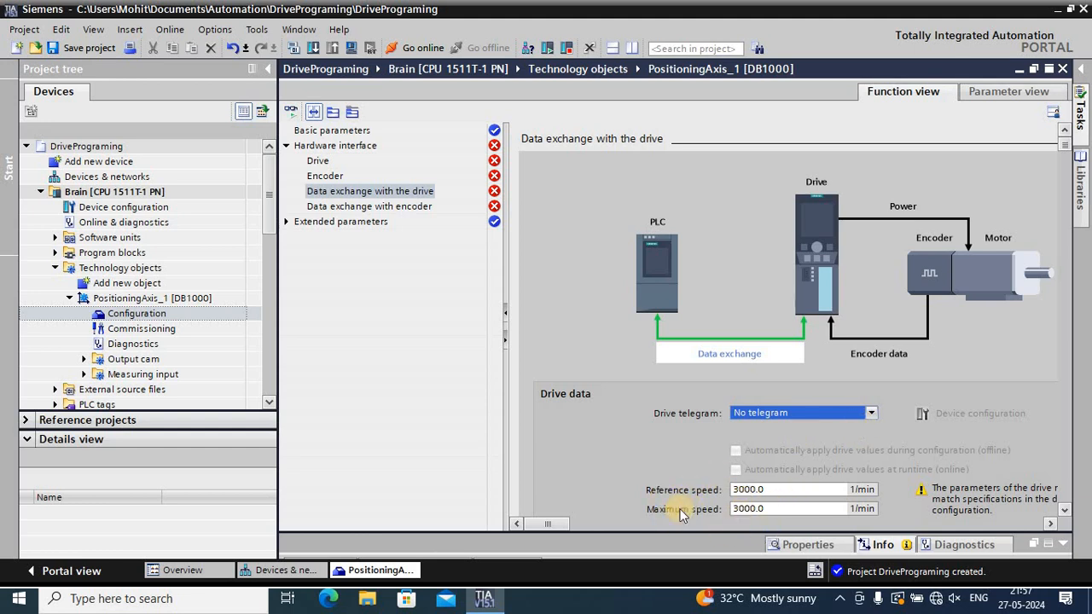
scroll(815, 490, down, 3)
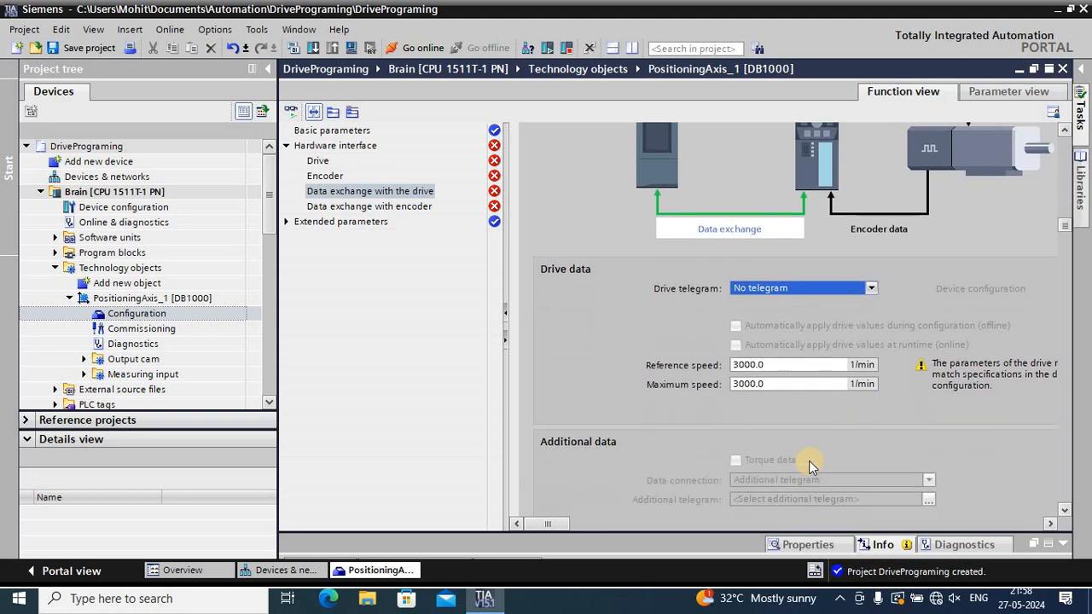
scroll(804, 452, up, 3)
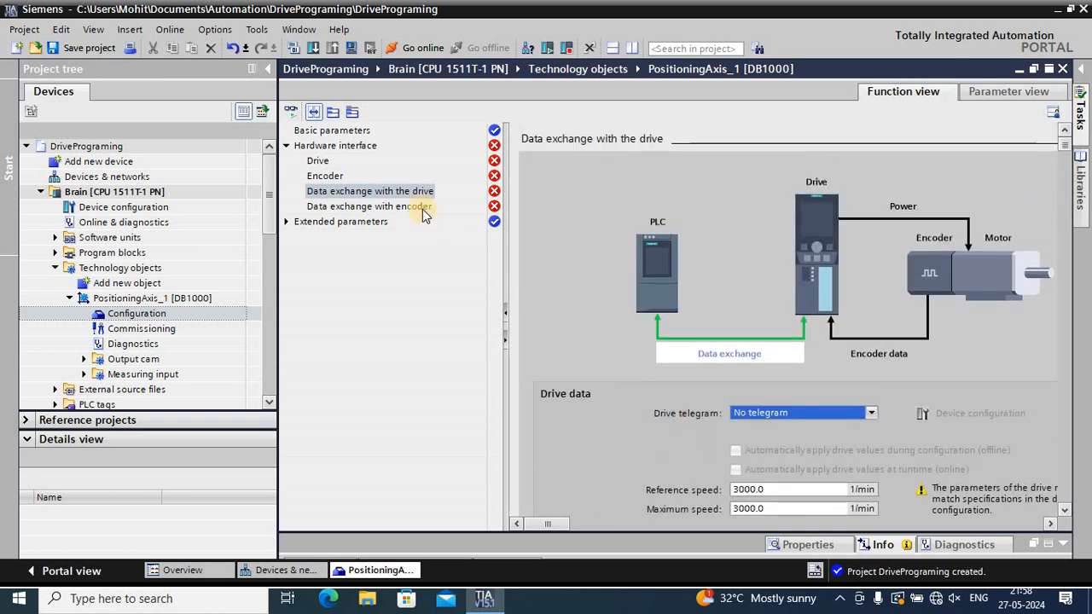
Review the telegram options for Encoder 1 in the axis's data exchange with encoder
click(422, 212)
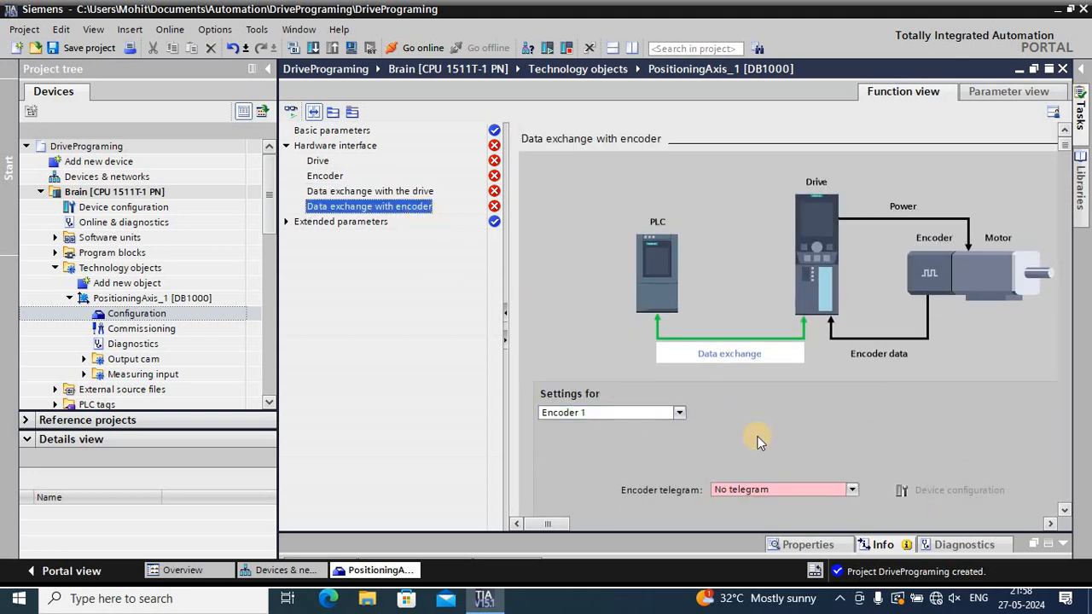
scroll(758, 439, down, 1)
click(851, 442)
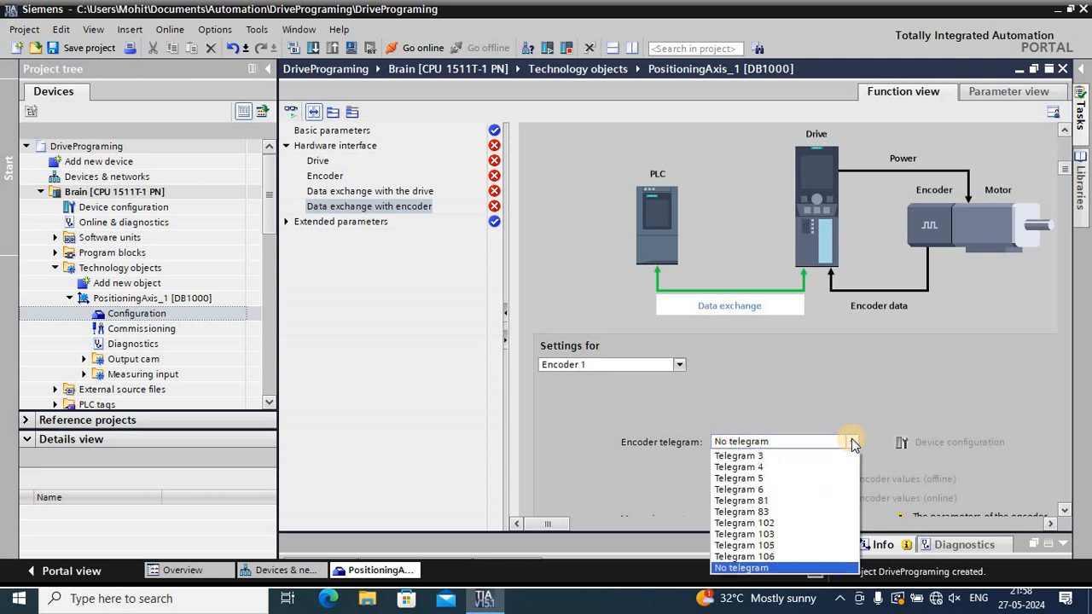
click(851, 442)
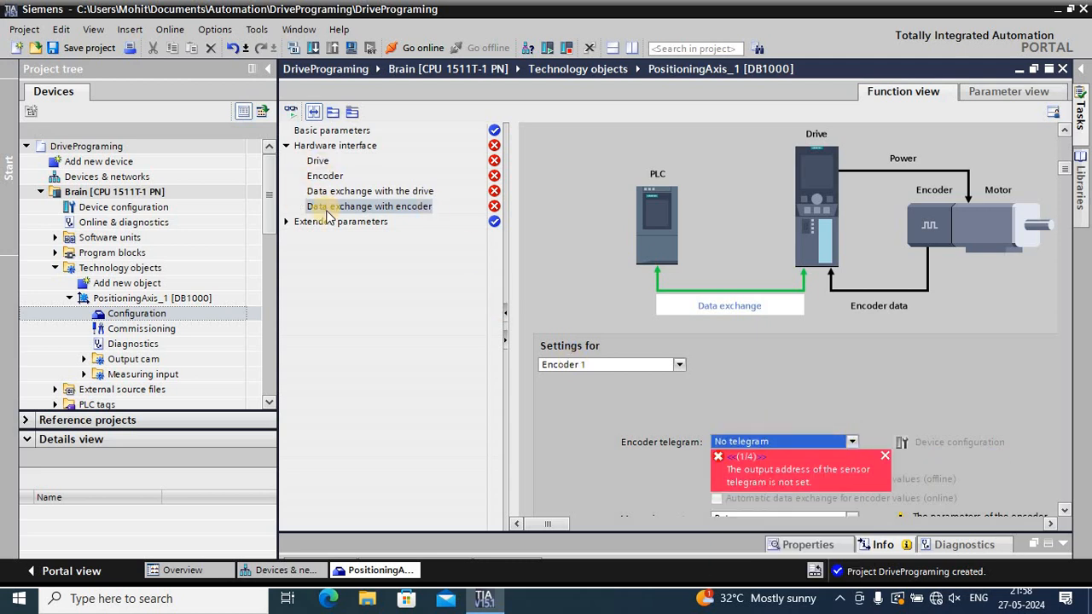
Define the positioning axis as a virtual axis again in its basic parameters
click(331, 130)
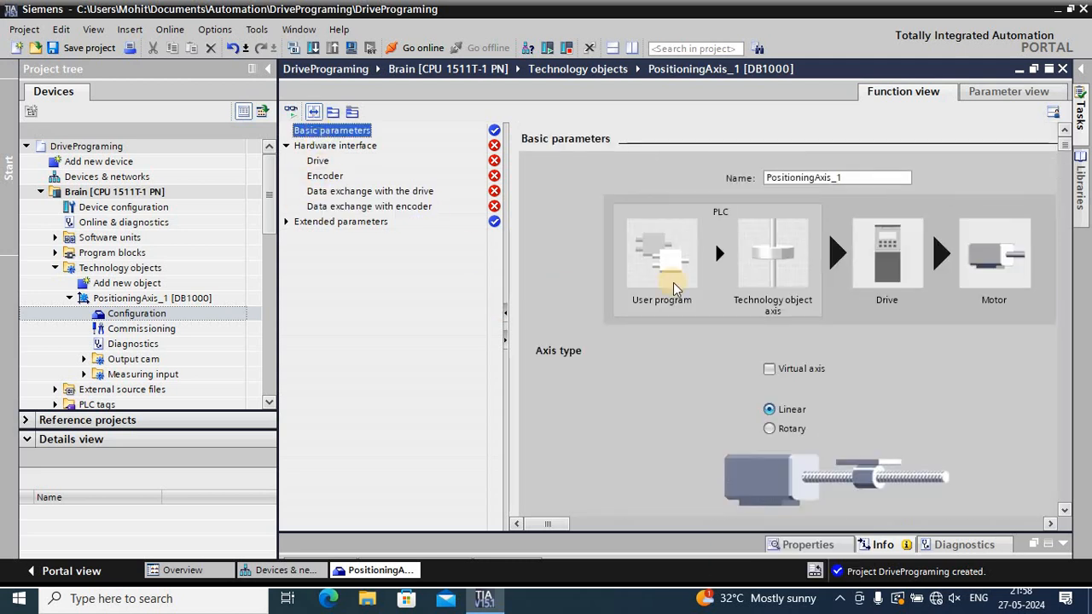
click(770, 371)
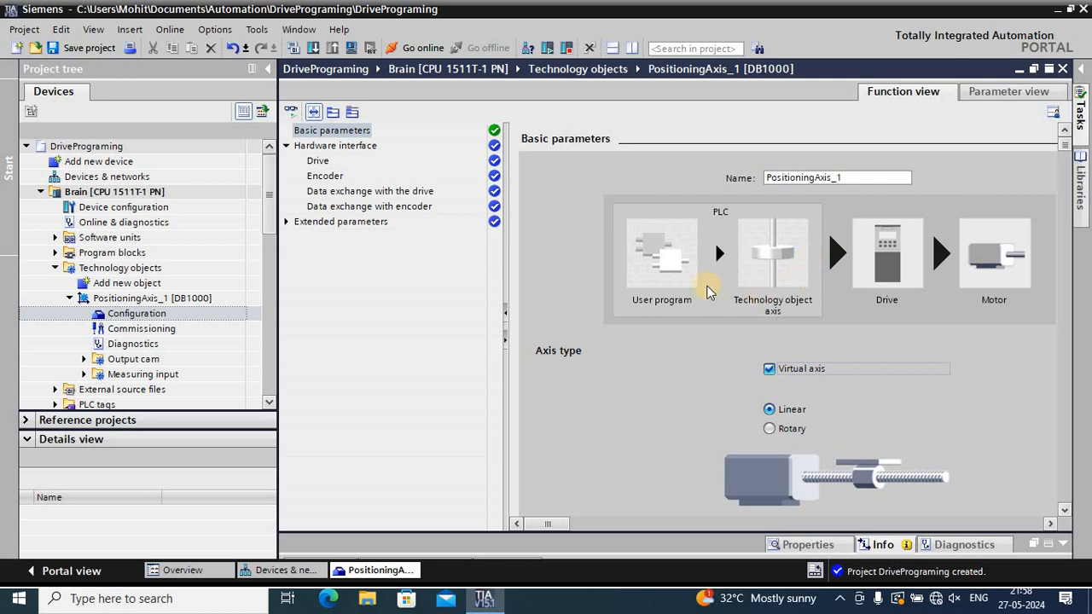
Check the selectable drives for the axis and the SINAMICS drives in the network view's hardware catalog, without assigning a drive
click(318, 160)
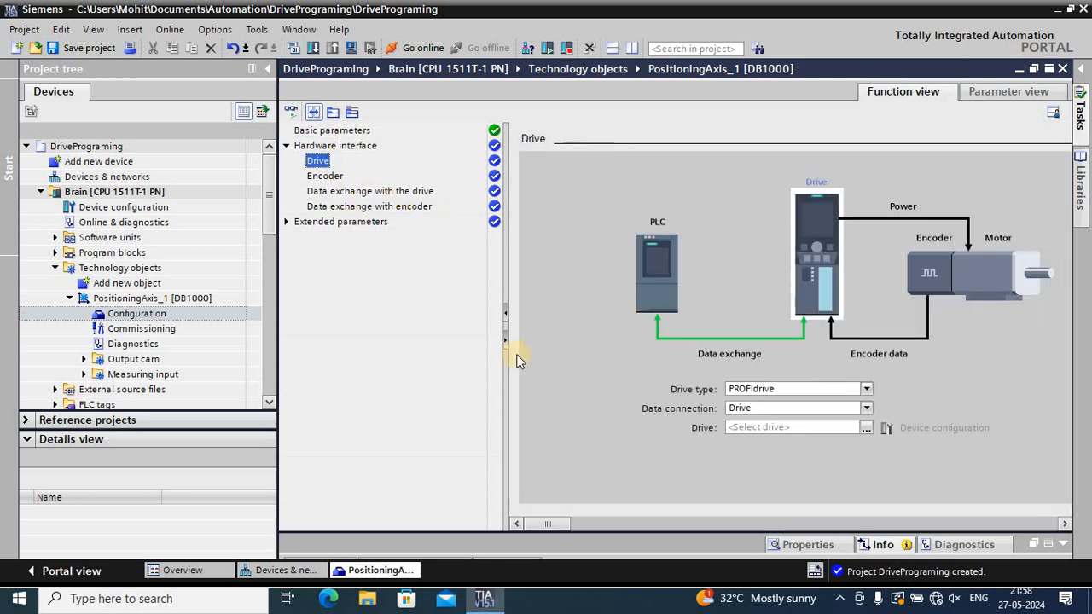
click(867, 428)
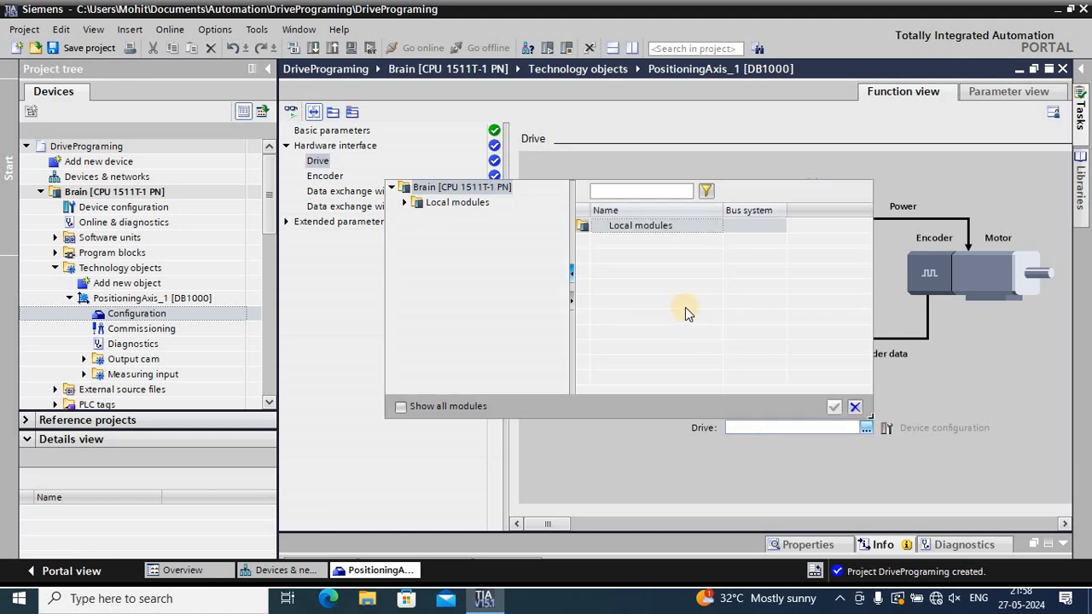
click(855, 407)
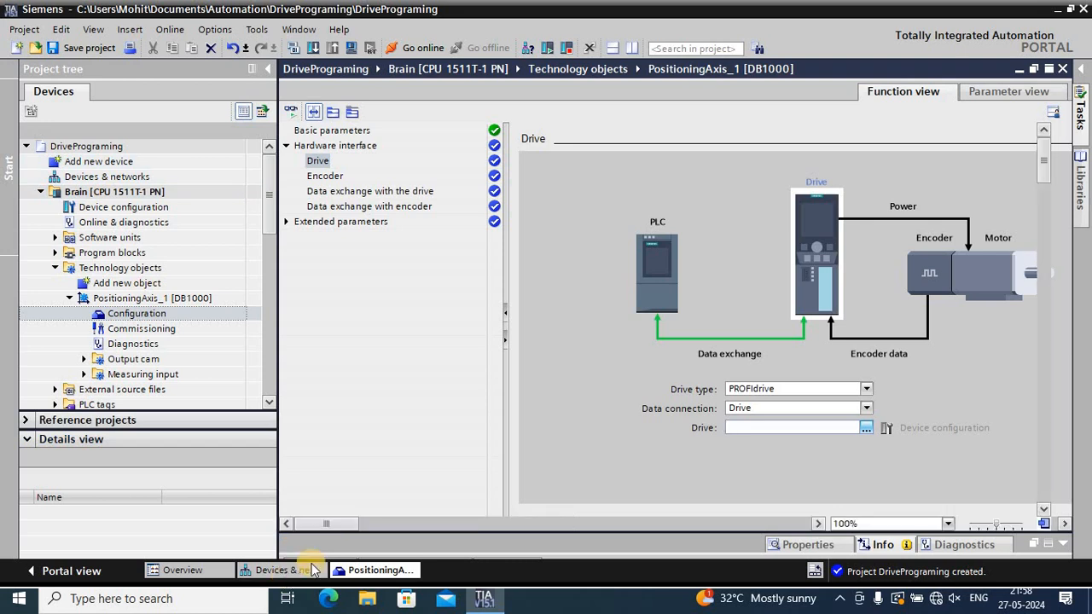
click(284, 569)
click(1082, 170)
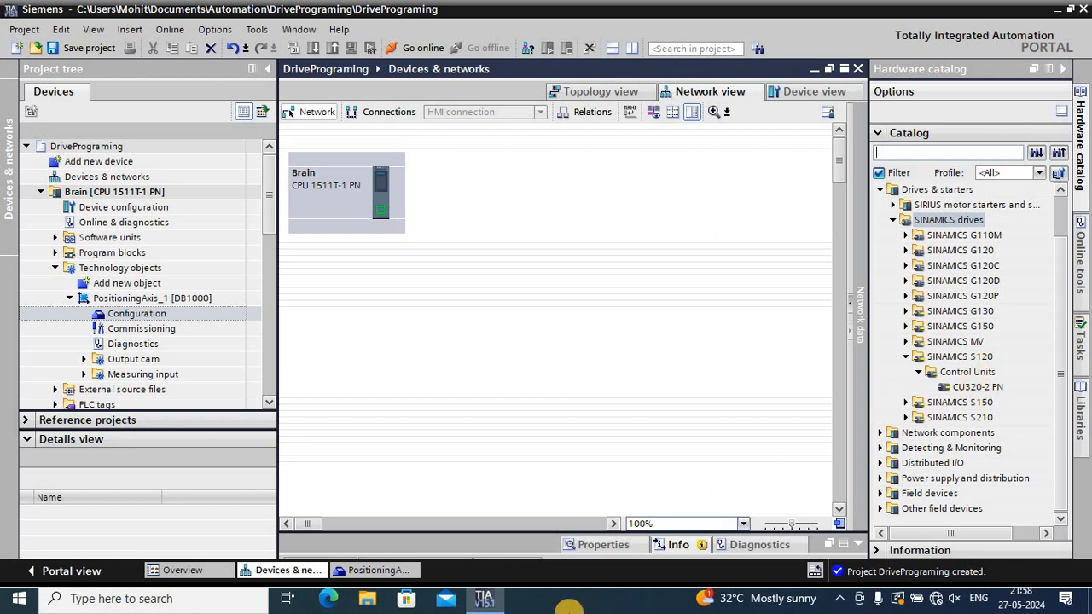
click(405, 574)
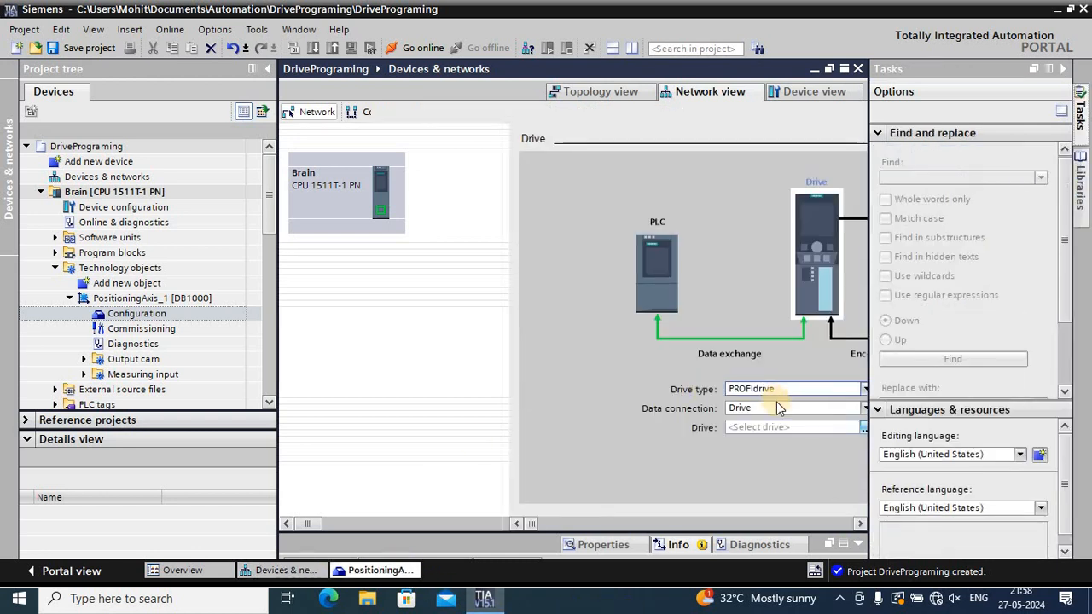
click(863, 428)
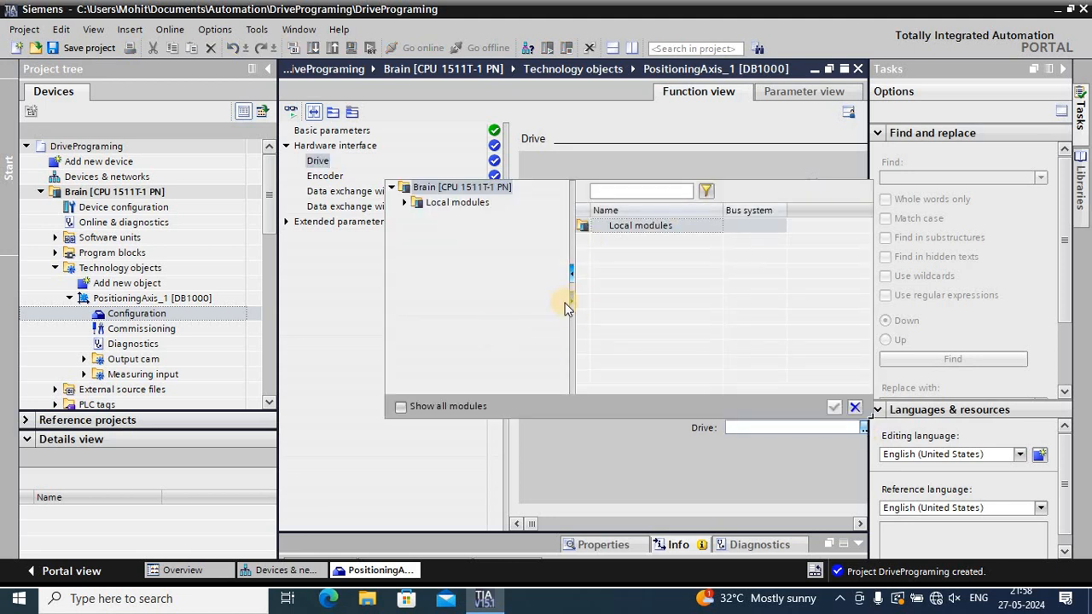
click(1063, 72)
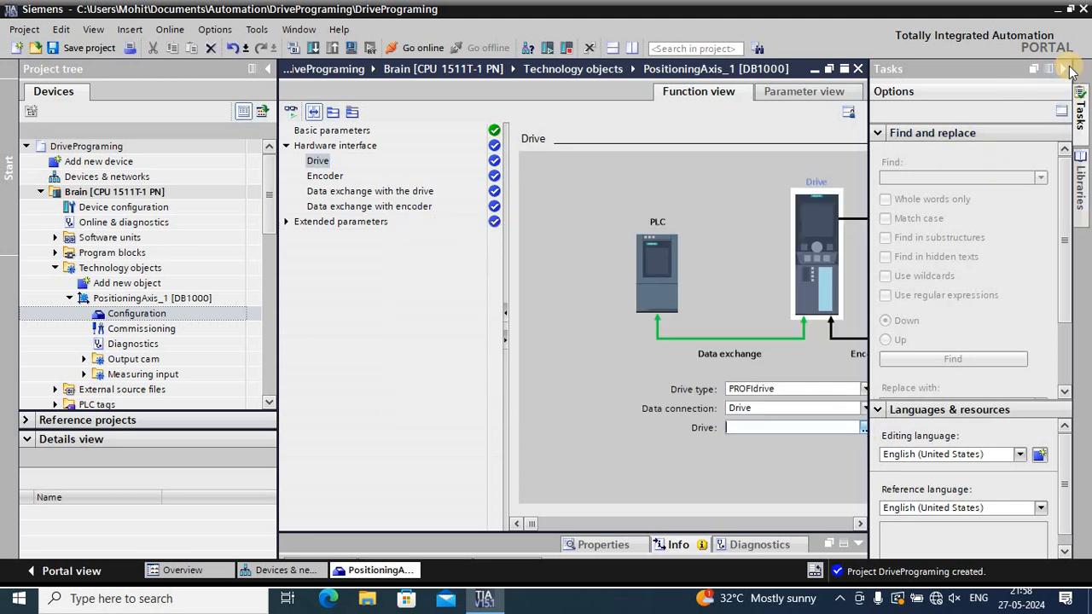
click(1066, 69)
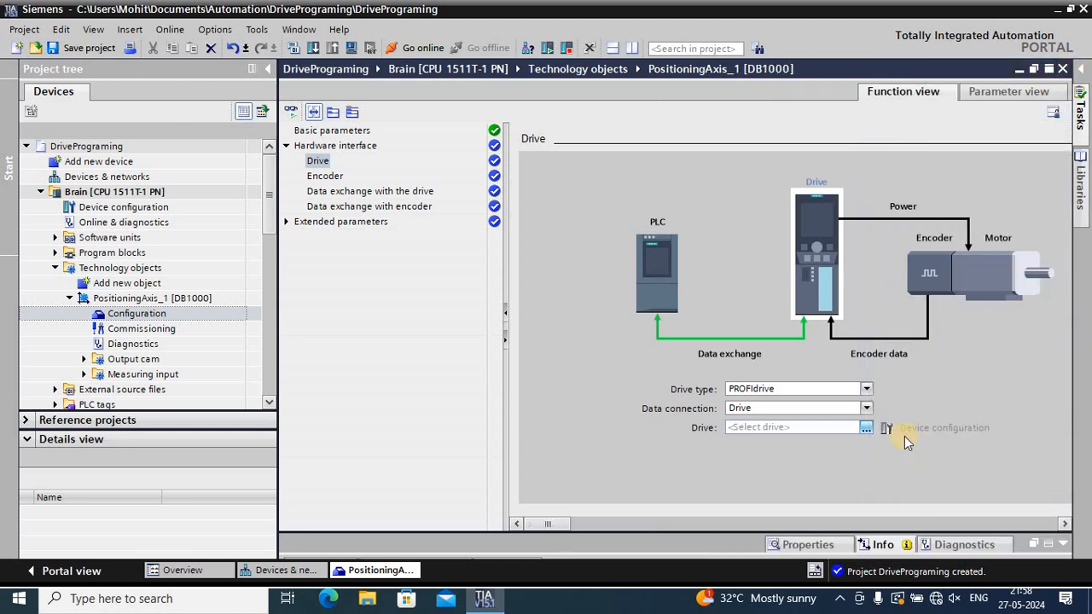
Open the extended parameters of the positioning axis, starting with its mechanics settings
click(288, 222)
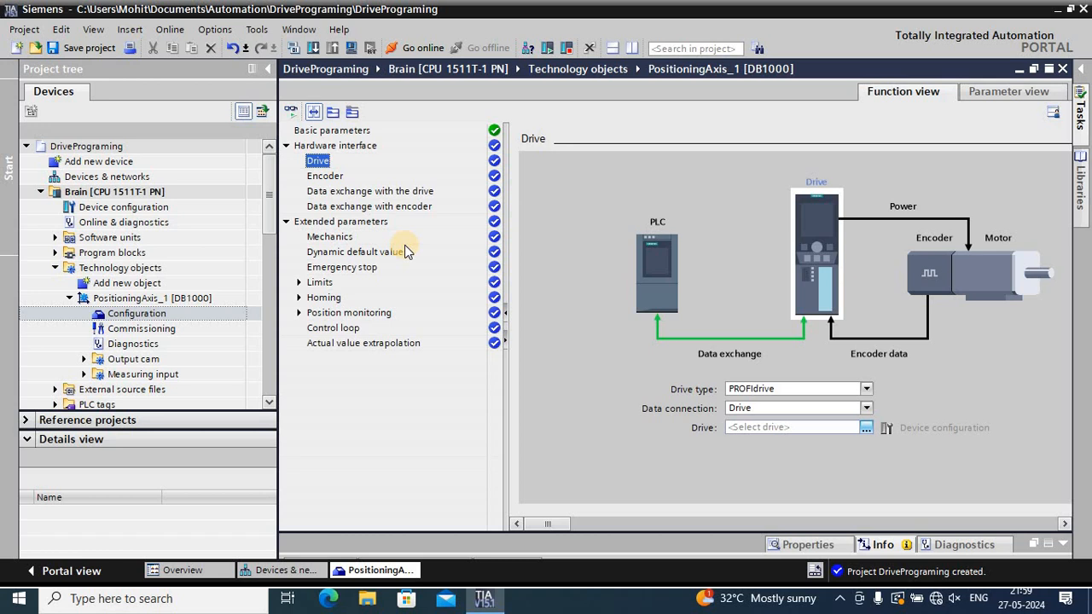
click(380, 222)
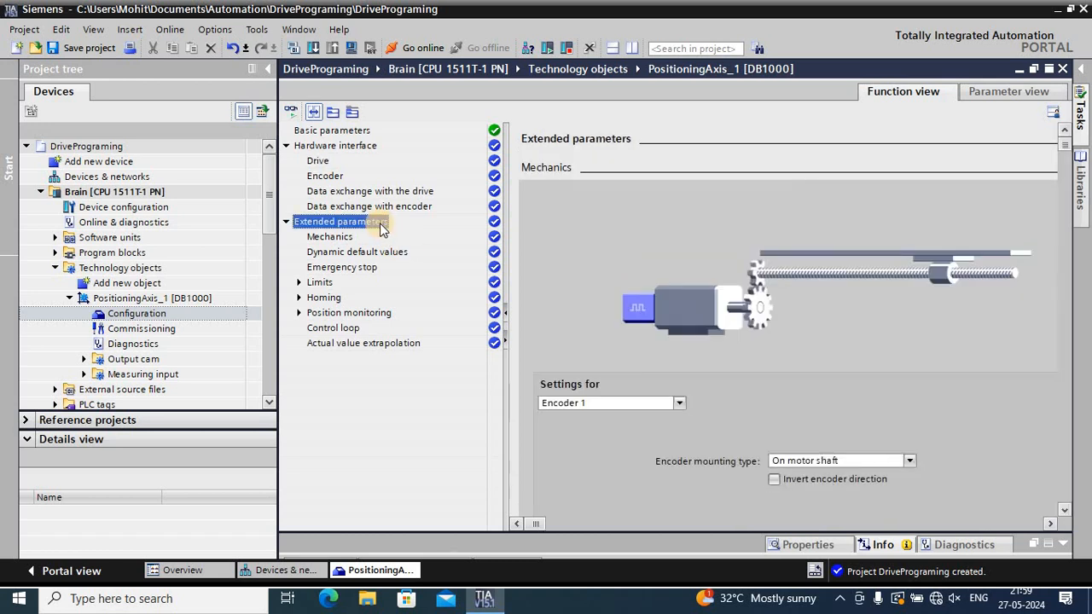
Change the positioning axis's type to Rotary in the basic parameters, accepting the reset of its configuration to default values
click(325, 147)
click(326, 130)
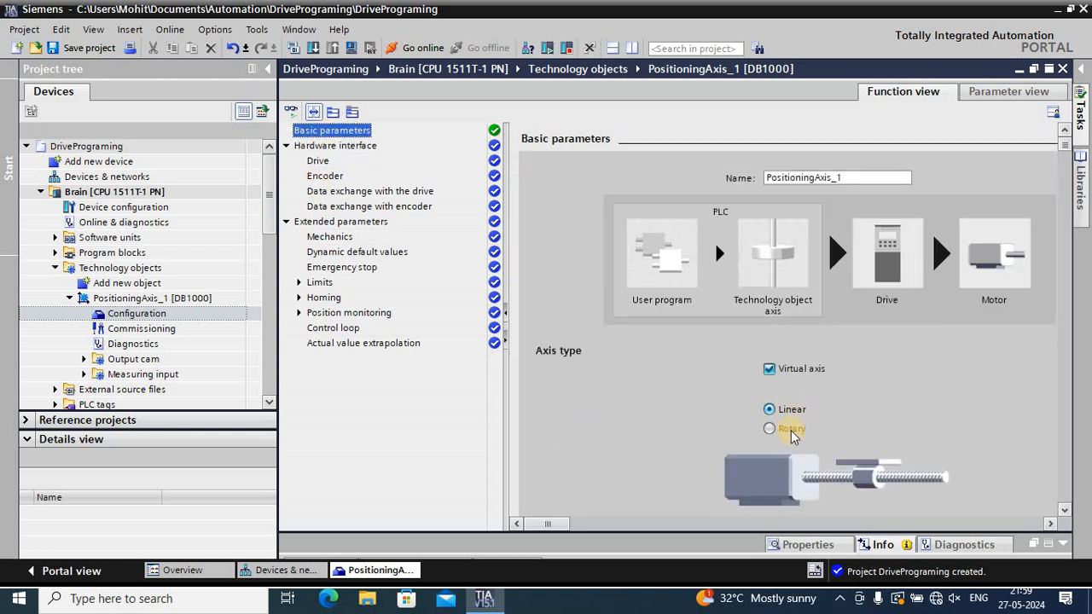
scroll(812, 435, down, 2)
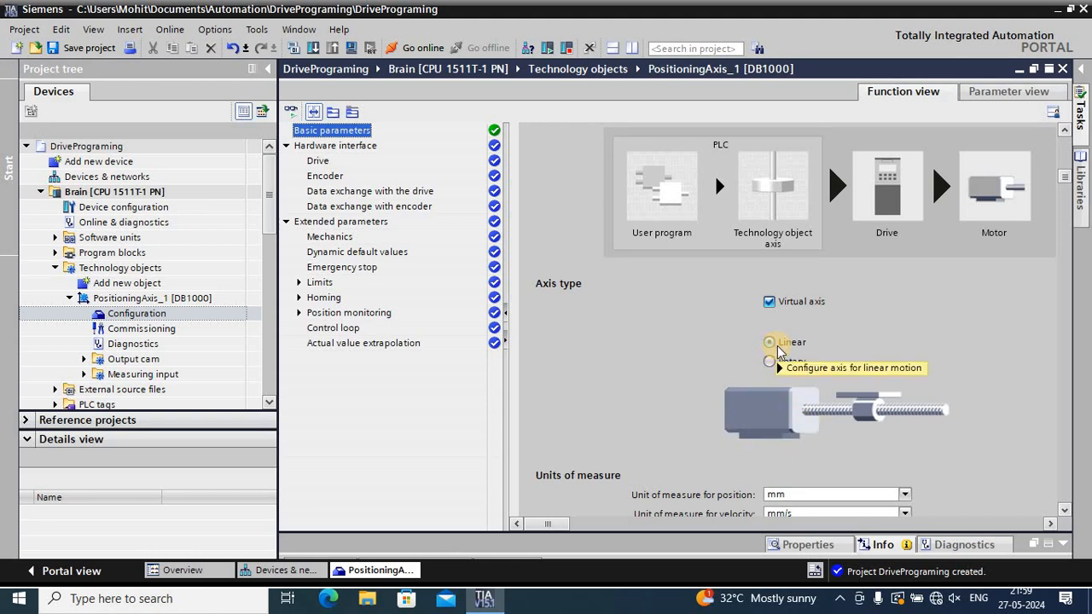
mouse_move(787, 350)
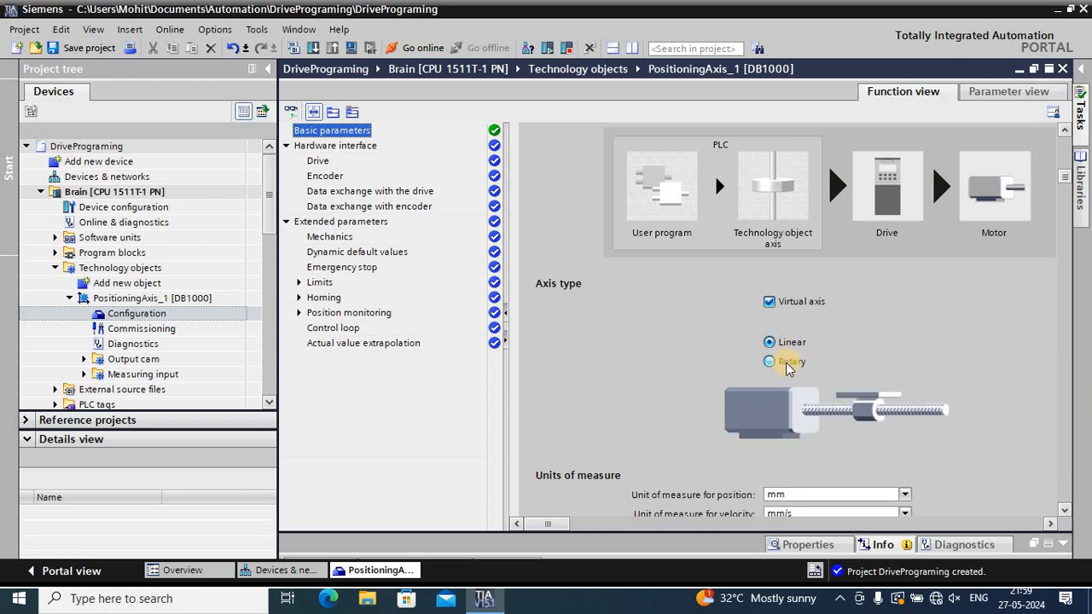
click(781, 365)
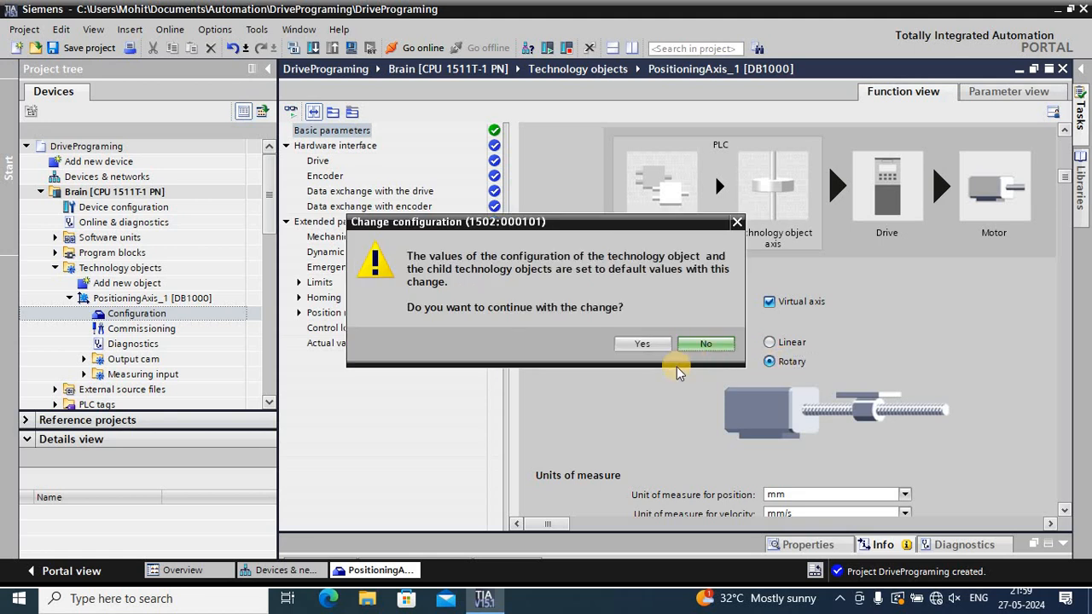
click(633, 345)
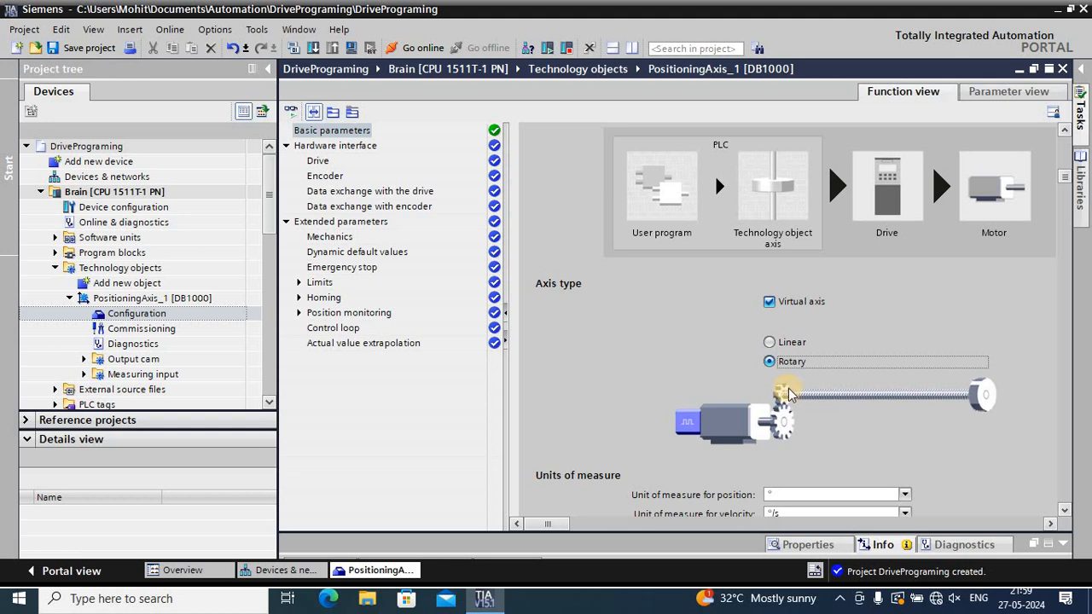
Review the unit options for position, velocity and torque of the rotary axis, keeping °, °/s and Nm
scroll(979, 400, down, 3)
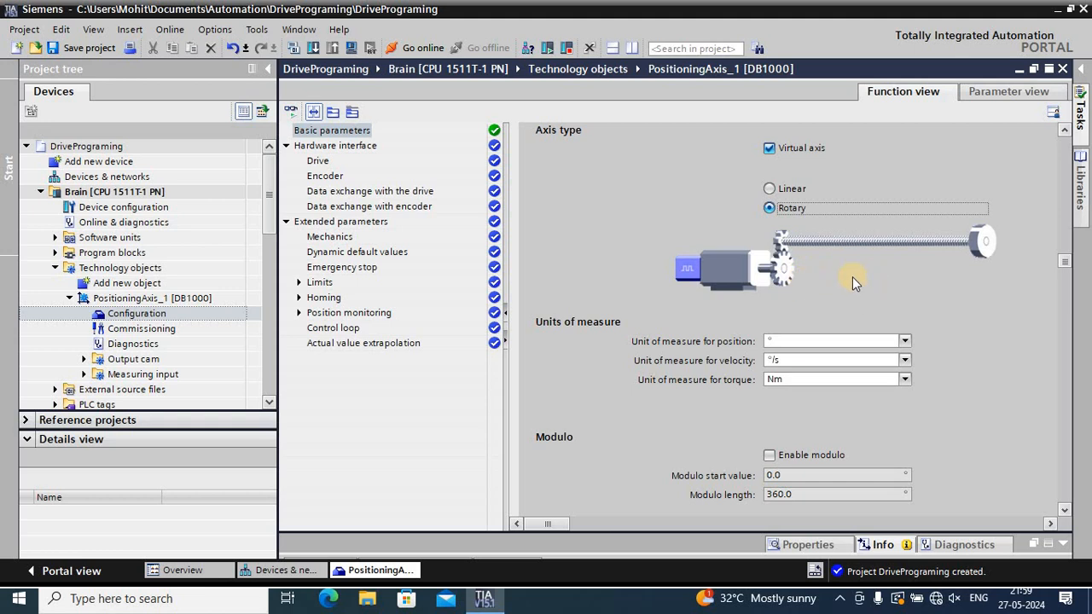
click(904, 342)
click(799, 366)
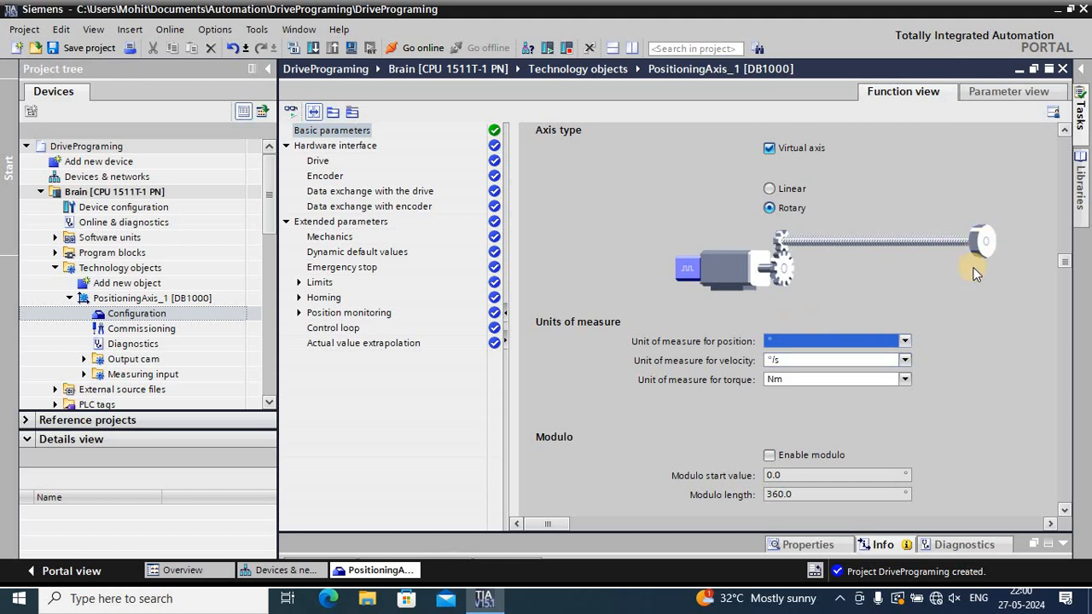
click(906, 362)
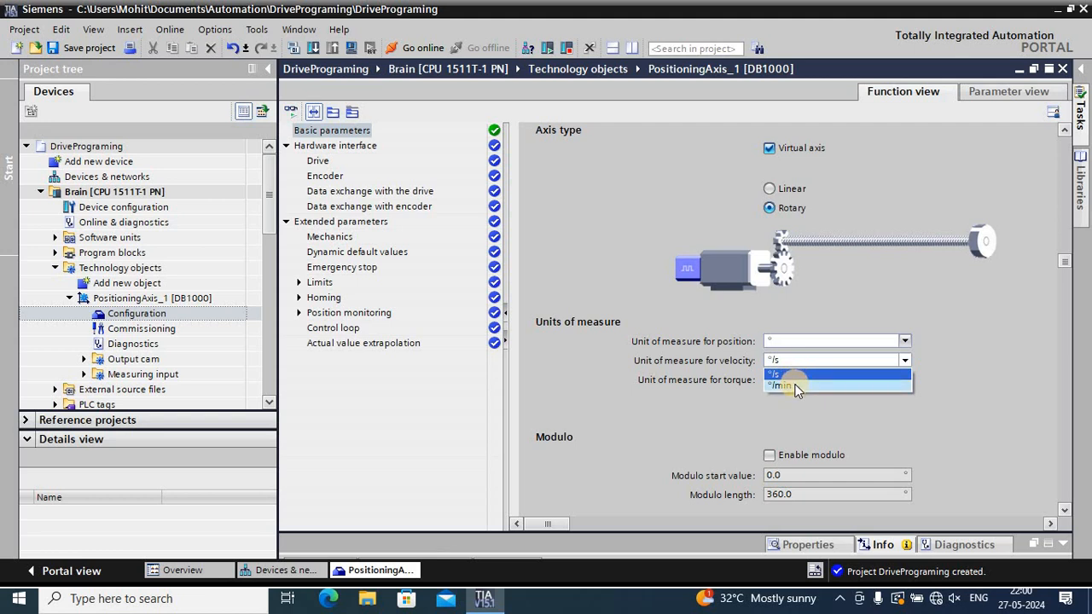
click(904, 365)
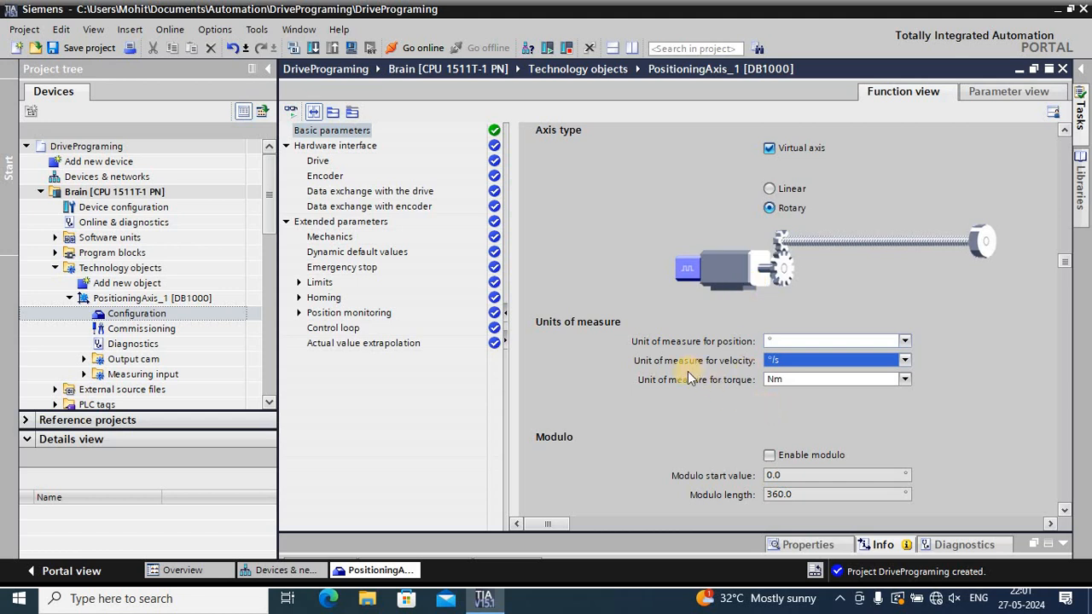
click(904, 381)
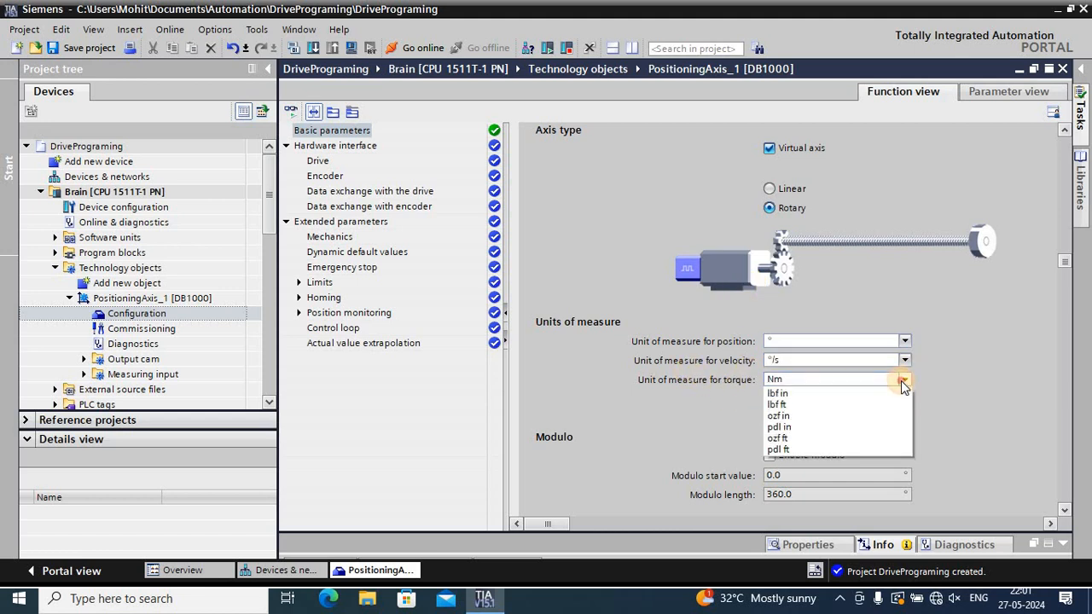
click(802, 379)
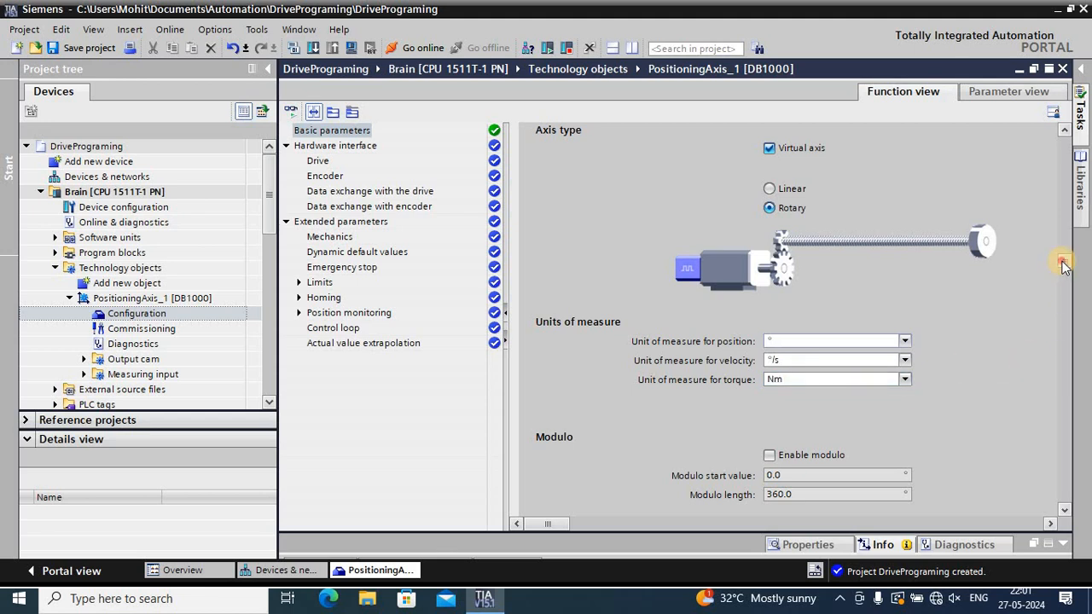
Activate simulation for the positioning axis in its basic parameters, leaving modulo disabled
drag(1063, 299, 1064, 333)
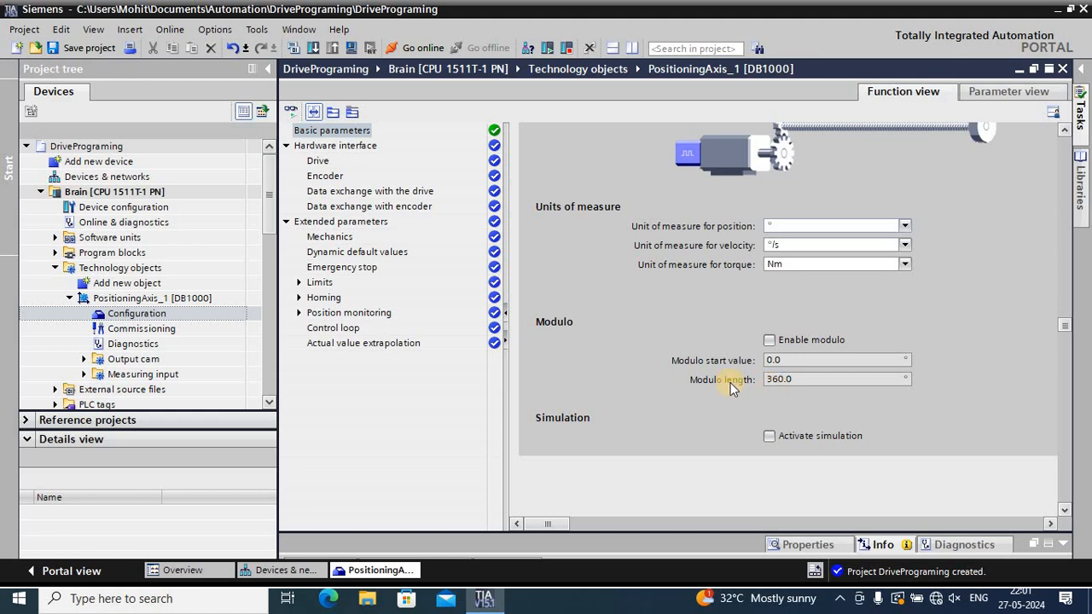
click(779, 360)
scroll(772, 430, up, 3)
scroll(772, 444, down, 4)
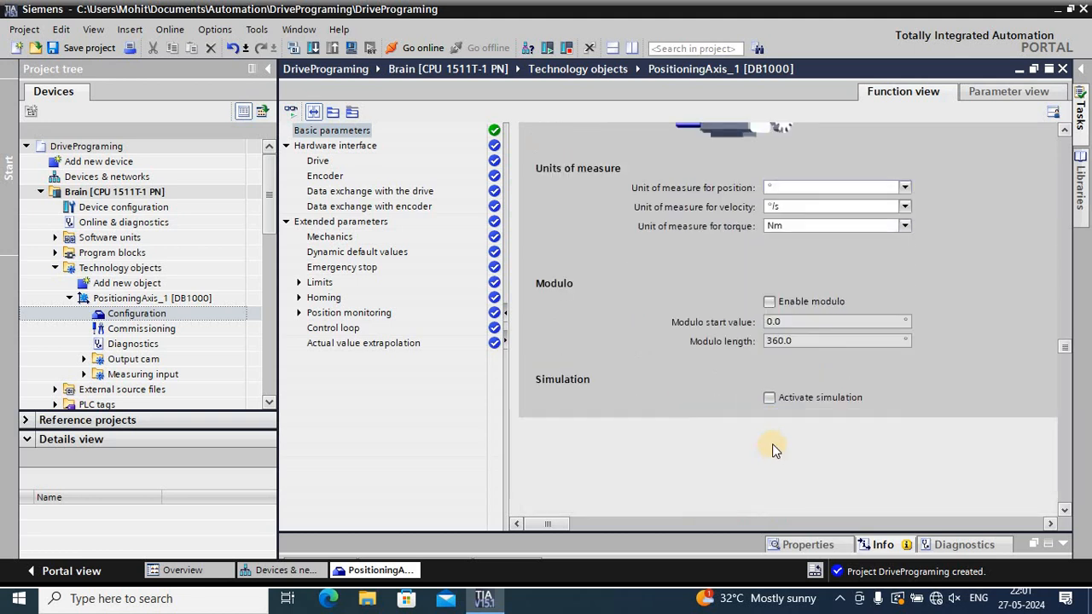
click(769, 397)
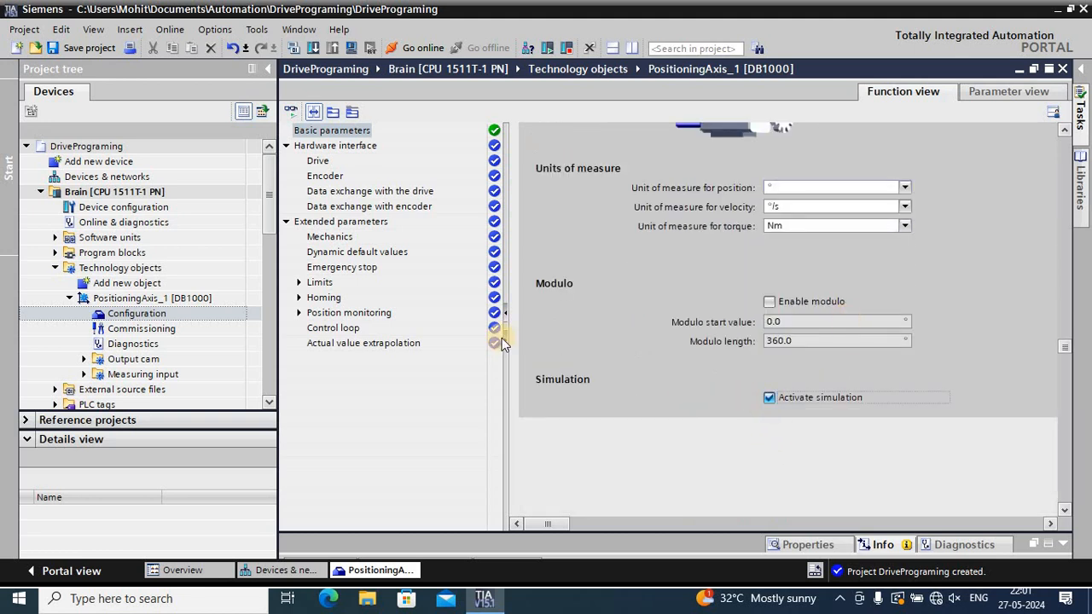
Open the mechanics settings in the axis's extended parameters for Encoder 1
click(329, 222)
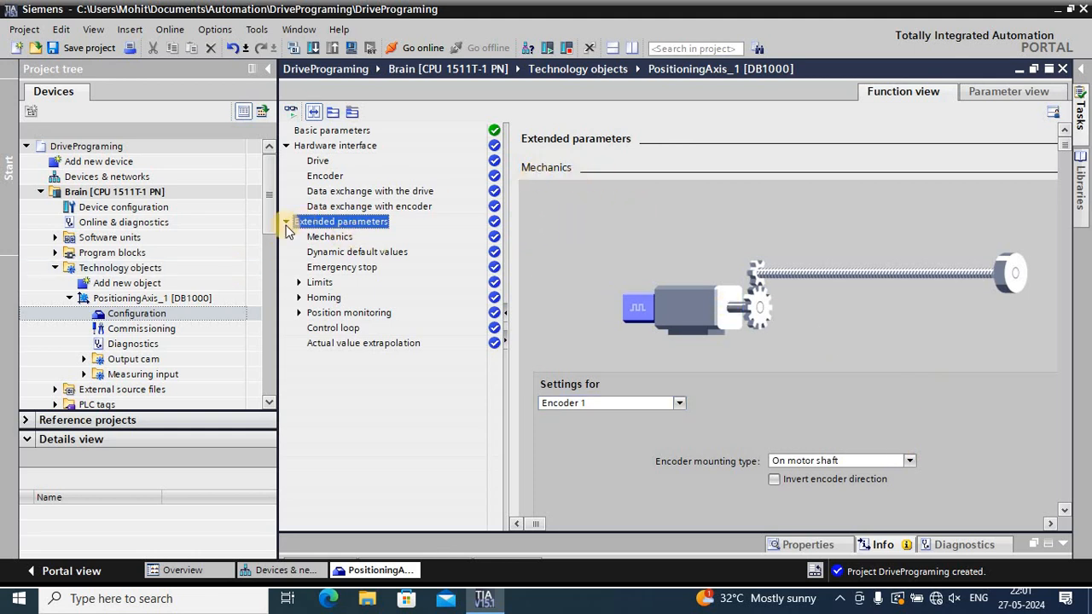
click(314, 238)
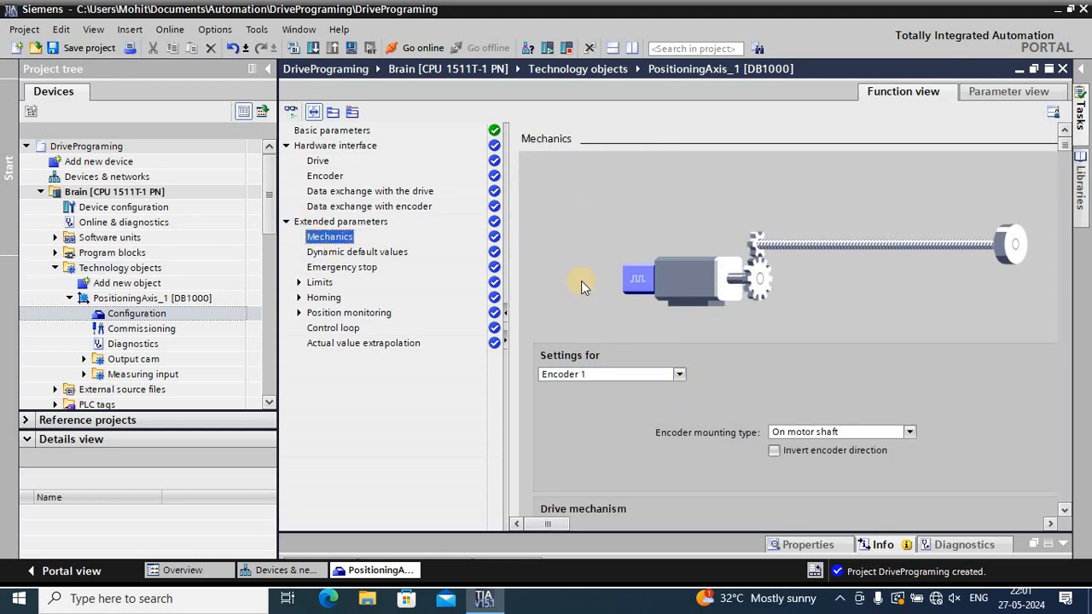
scroll(692, 233, down, 1)
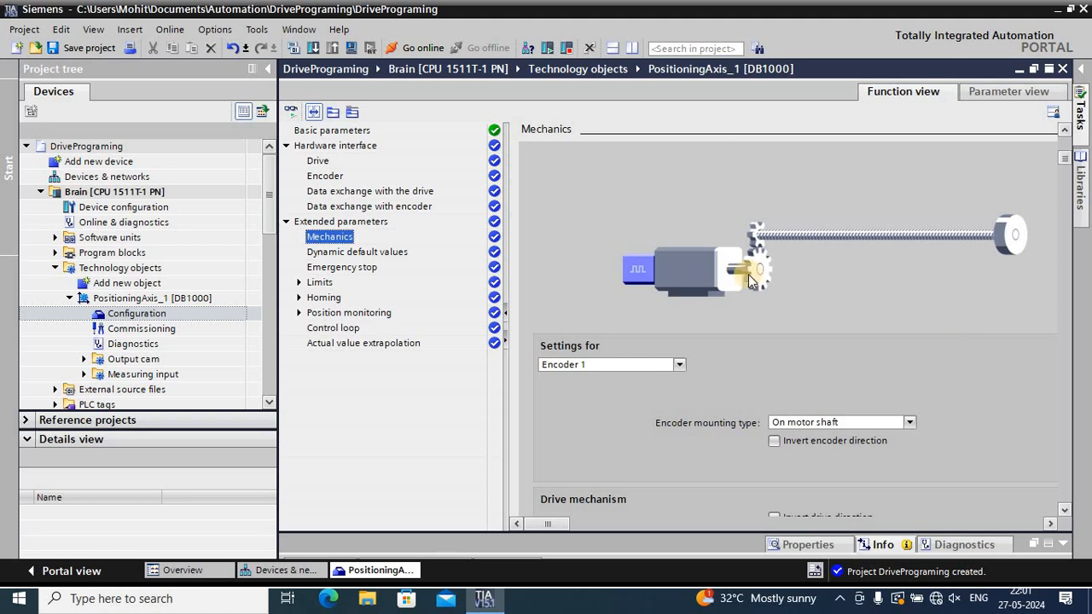
click(678, 366)
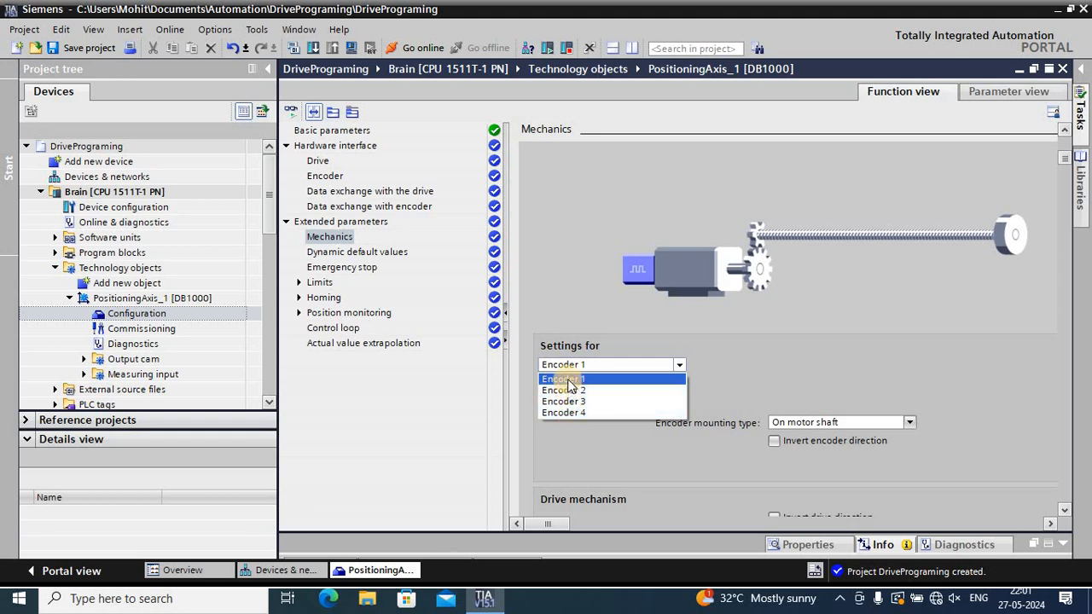
click(570, 380)
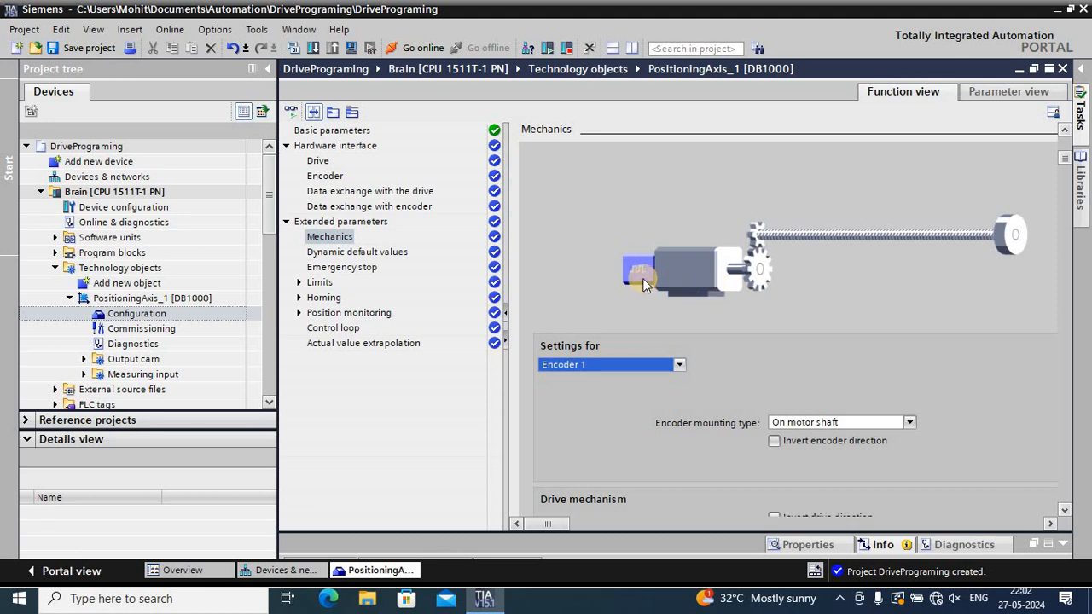
Try the mounting types On load side and External measuring system for Encoder 1, and return it to On motor shaft
click(910, 423)
click(819, 449)
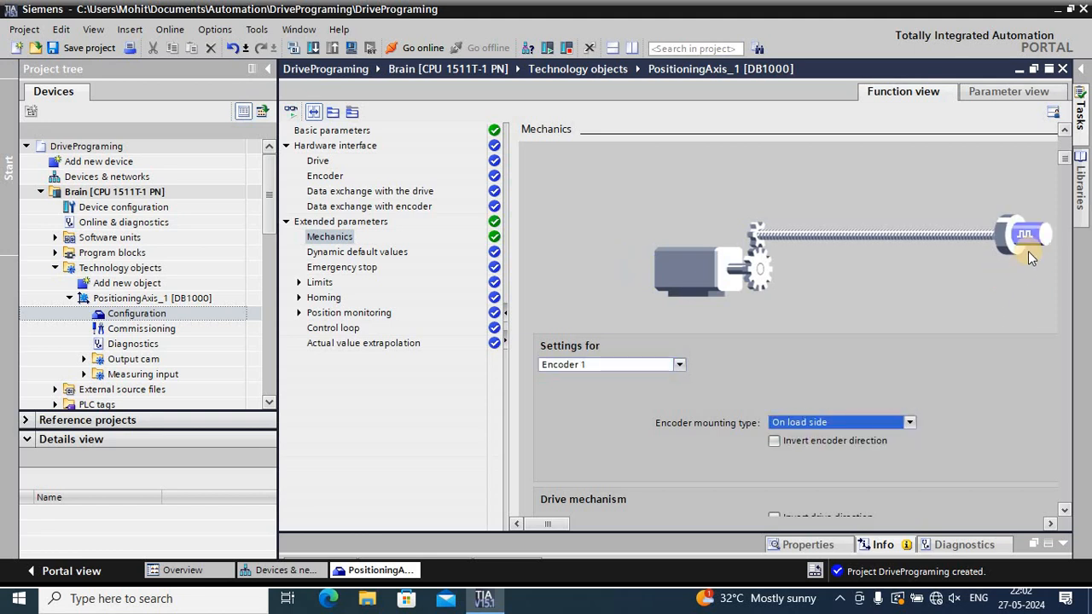
click(909, 423)
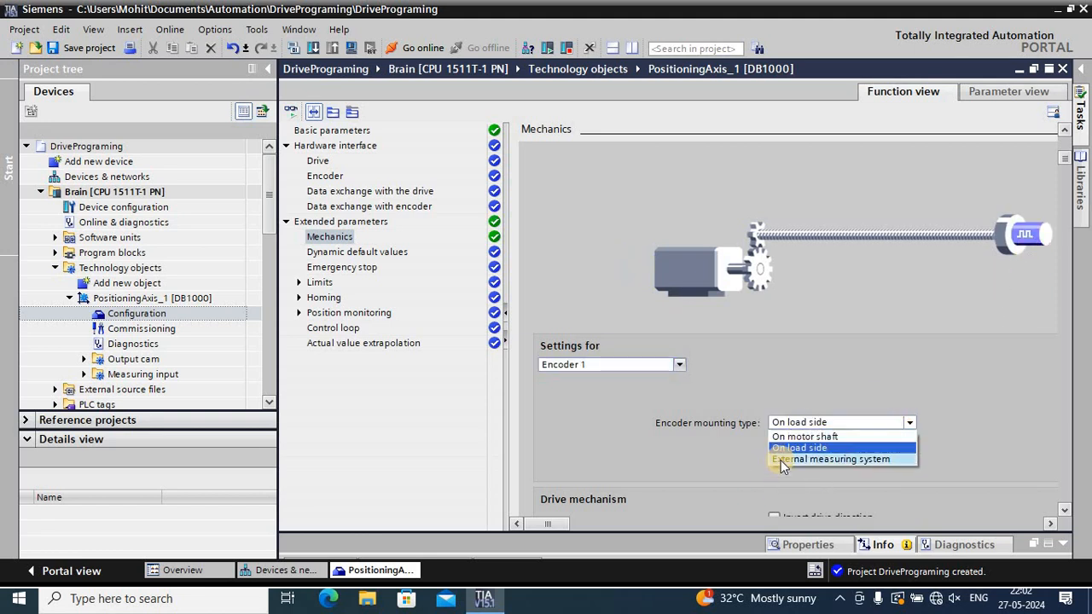
click(781, 460)
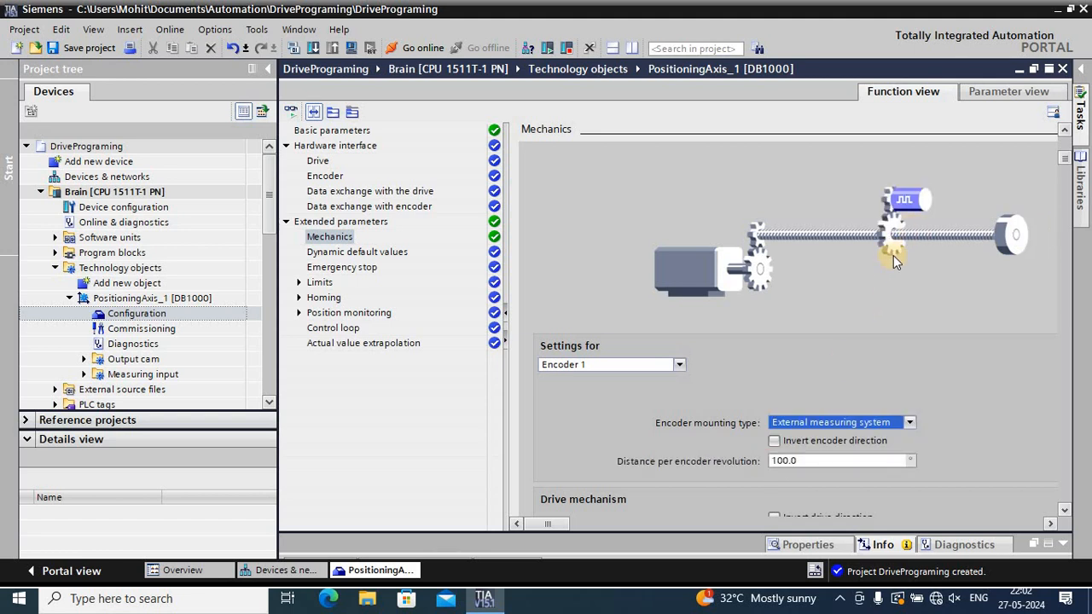
click(909, 423)
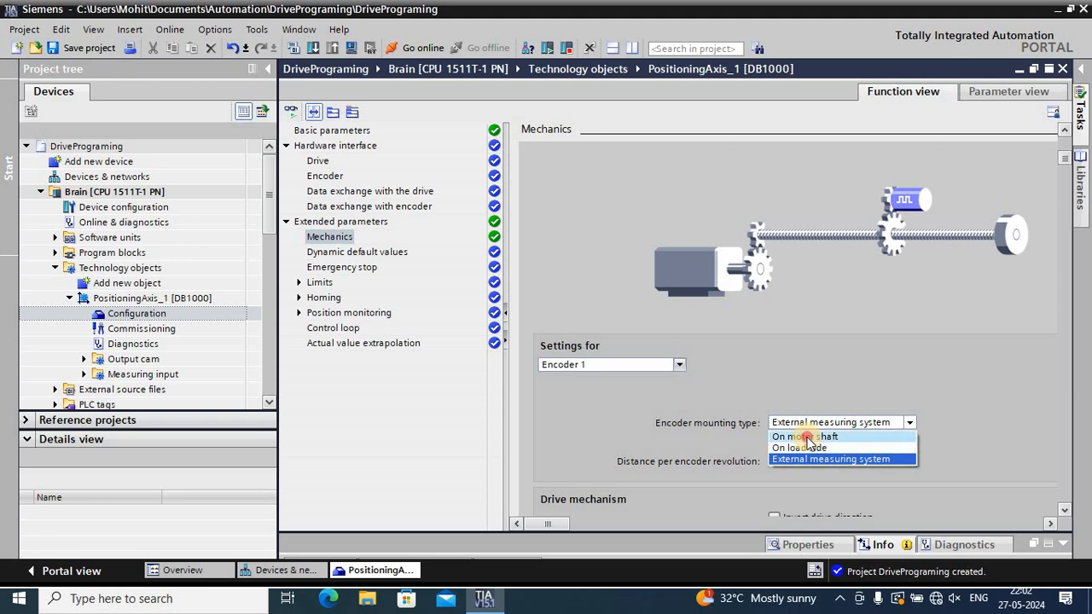
click(806, 437)
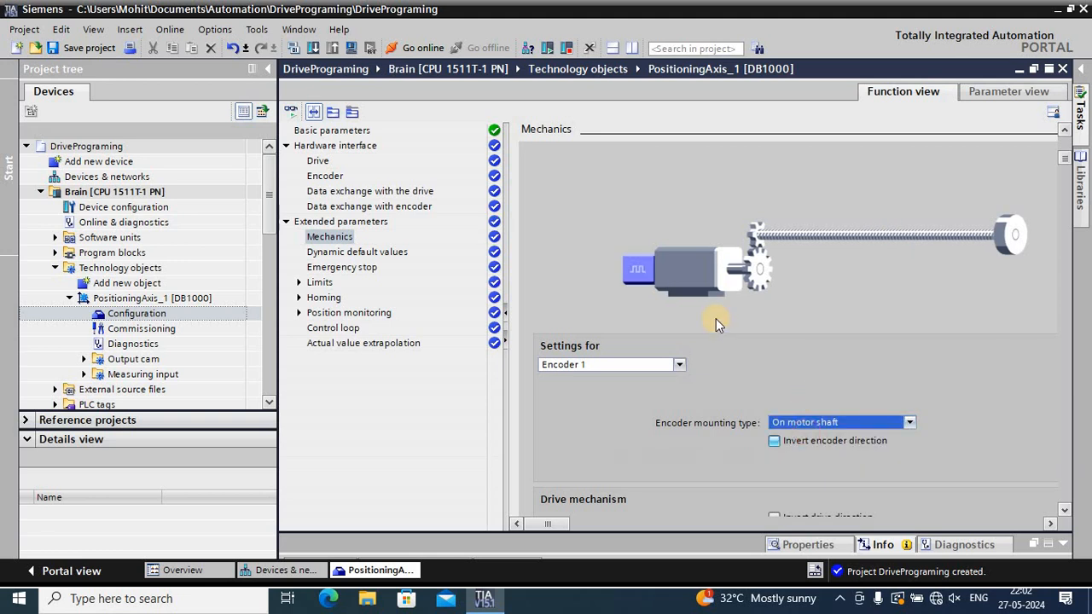
Set the mounting type of Encoder 2 to On load side in the mechanics settings
click(679, 364)
click(599, 384)
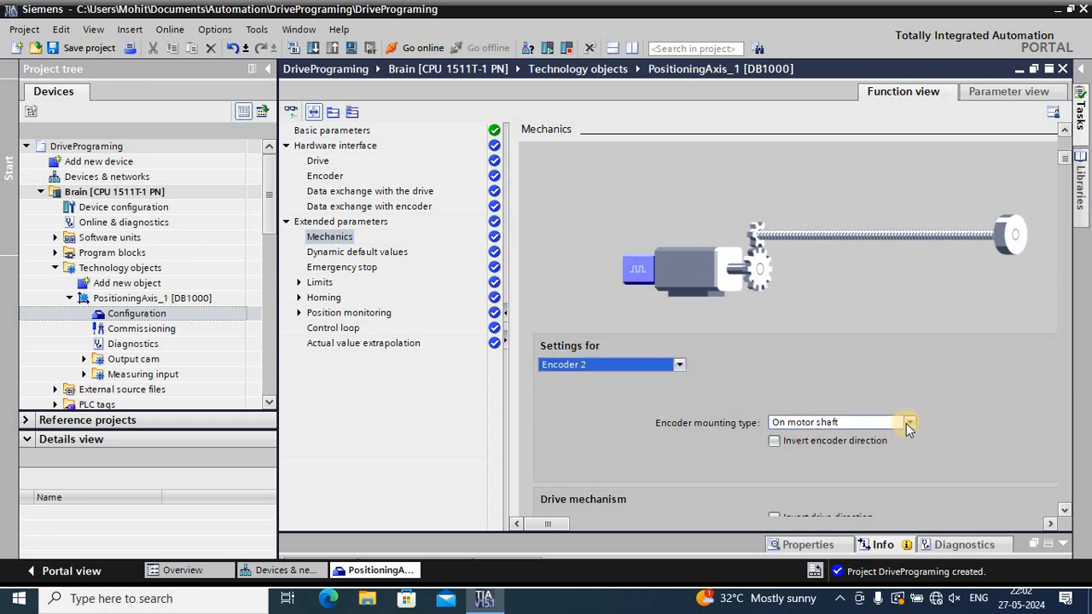
click(908, 424)
click(854, 444)
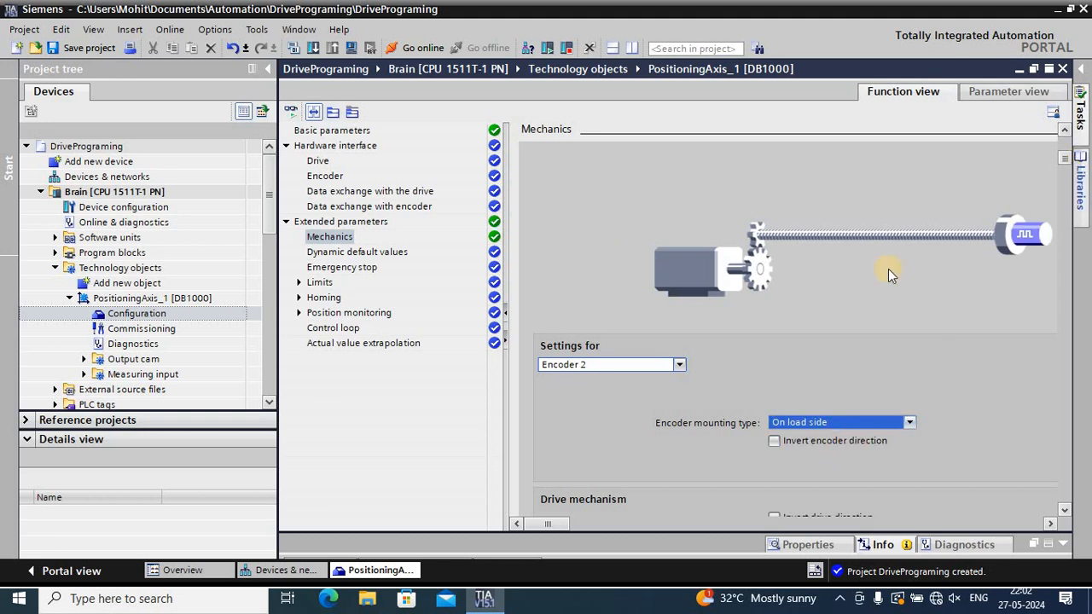
Set the mounting type of Encoder 3 to External measuring system in the mechanics settings
click(680, 365)
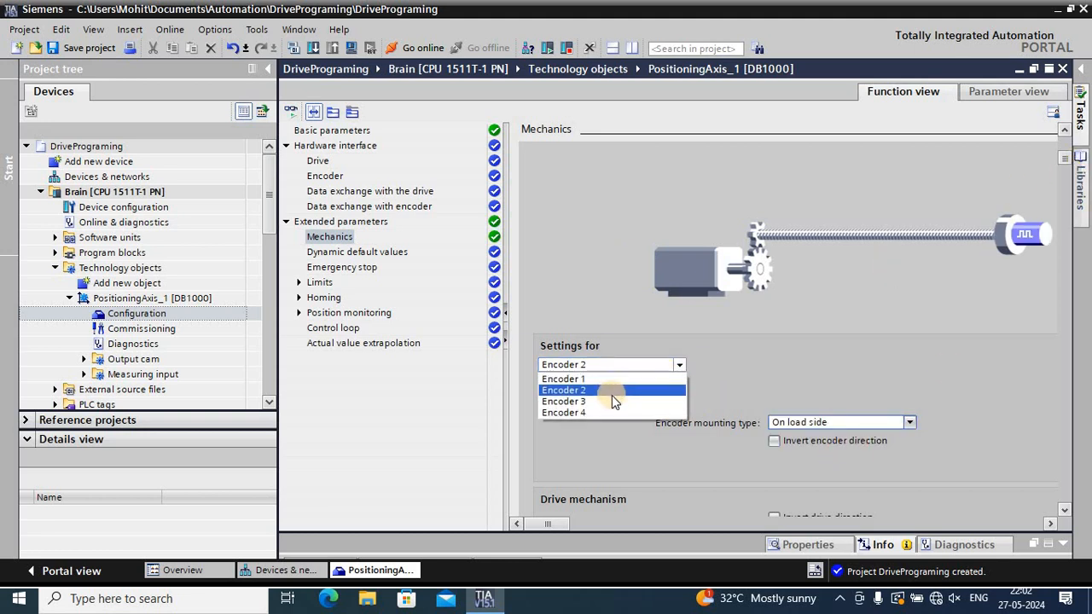
click(611, 399)
click(851, 422)
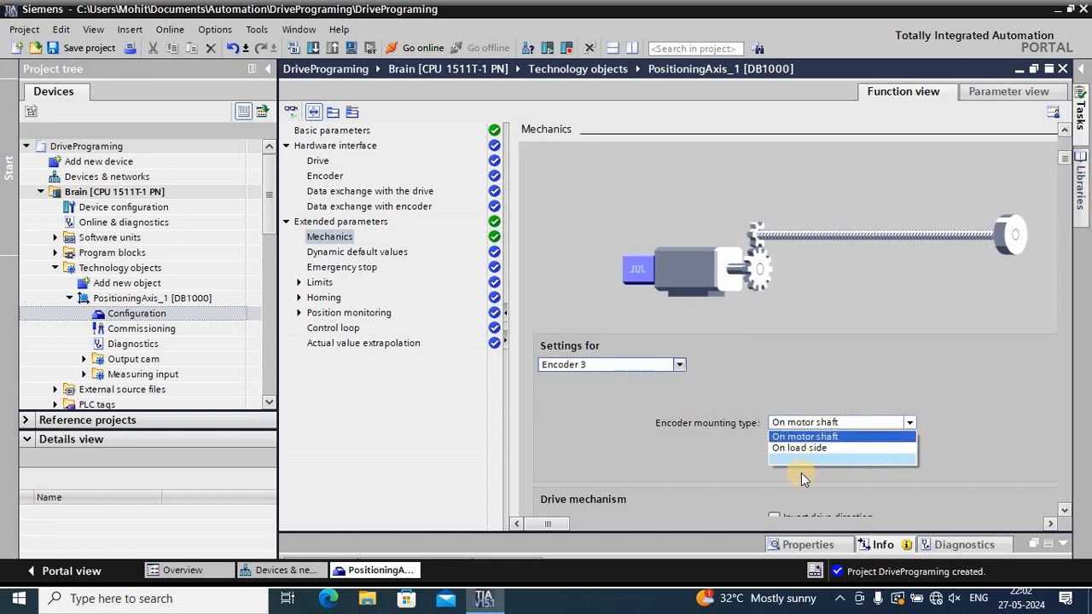
click(800, 459)
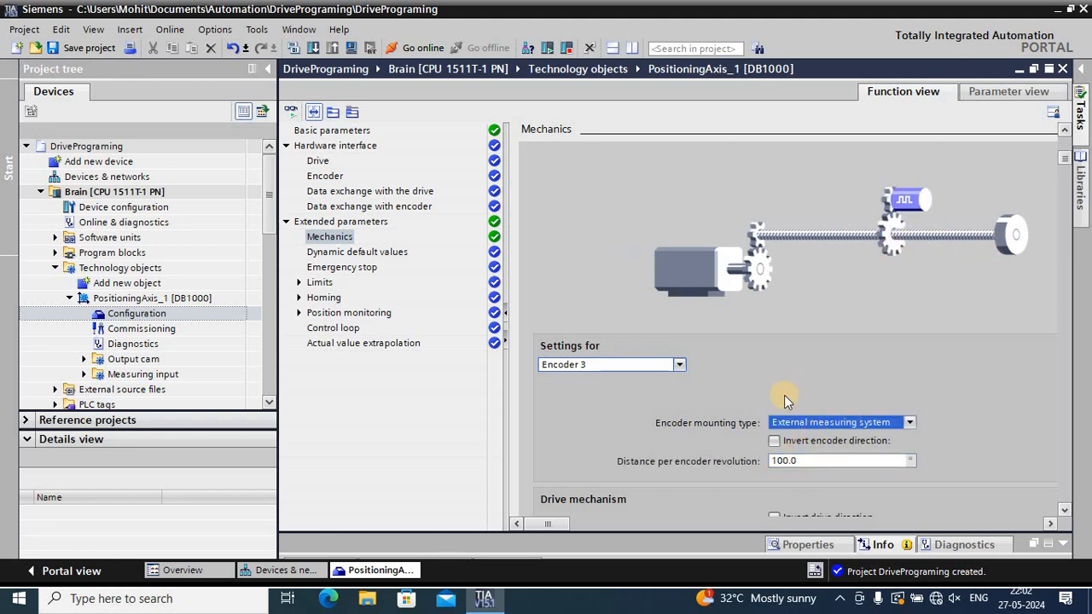
Compare the mounting settings of Encoders 1, 2 and 3 in the mechanics settings, ending with Encoder 1 selected
click(680, 365)
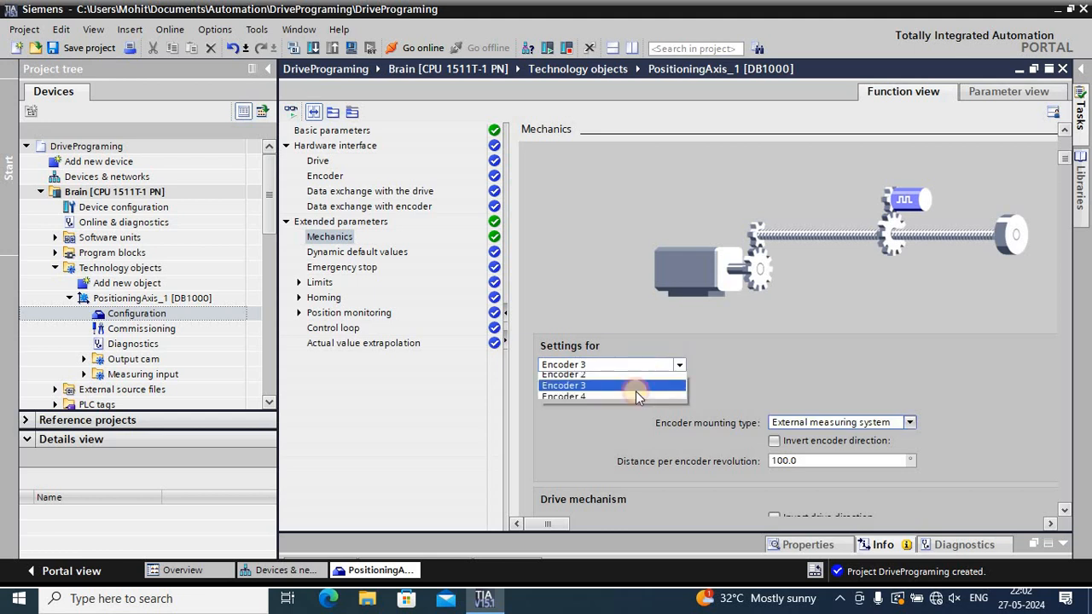
click(622, 373)
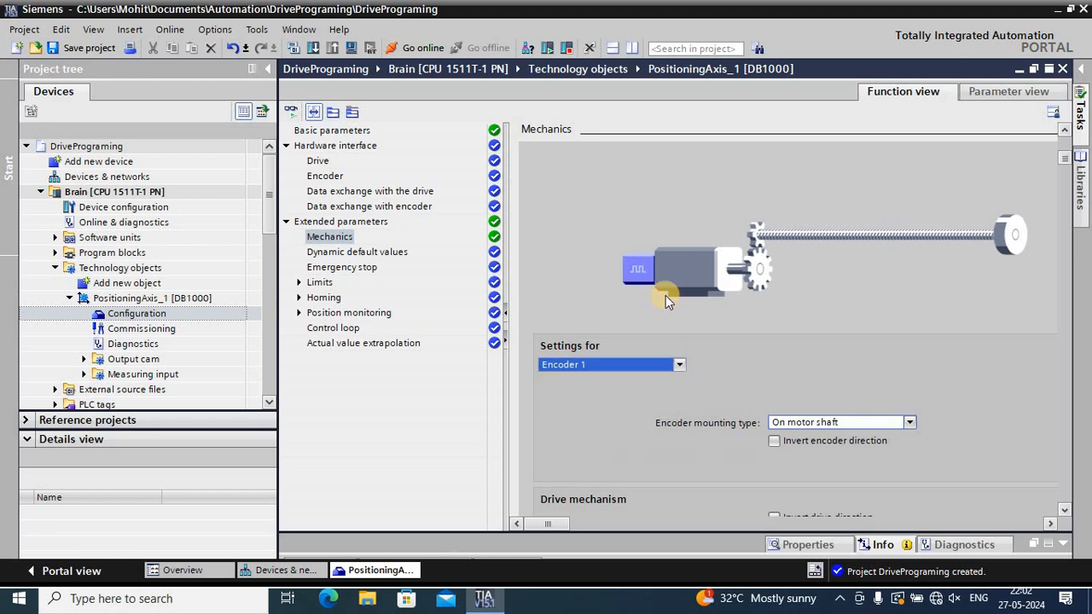
click(680, 365)
click(627, 391)
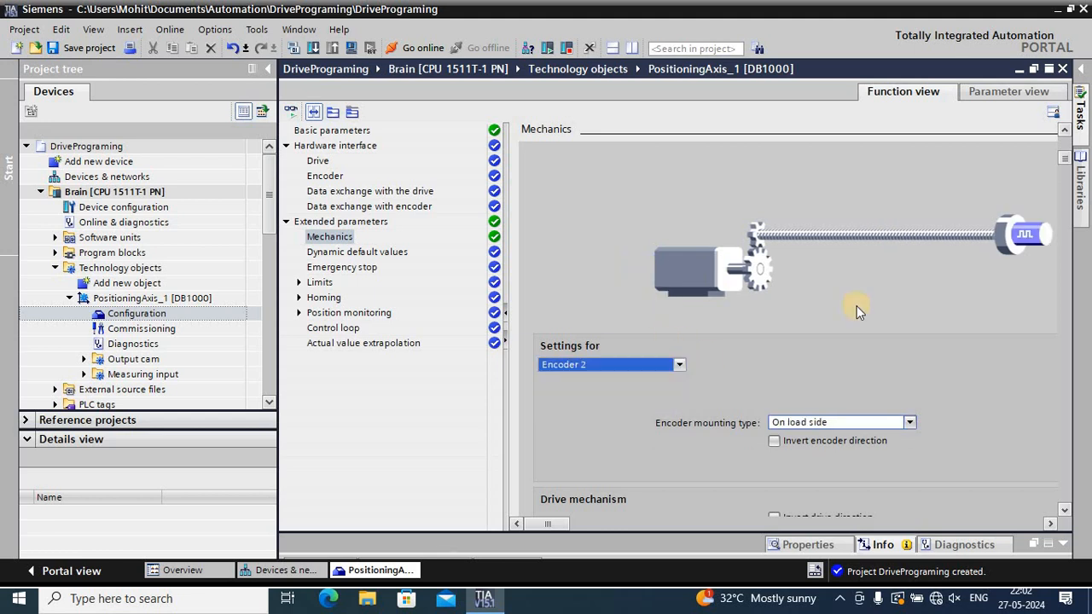
click(680, 366)
click(626, 401)
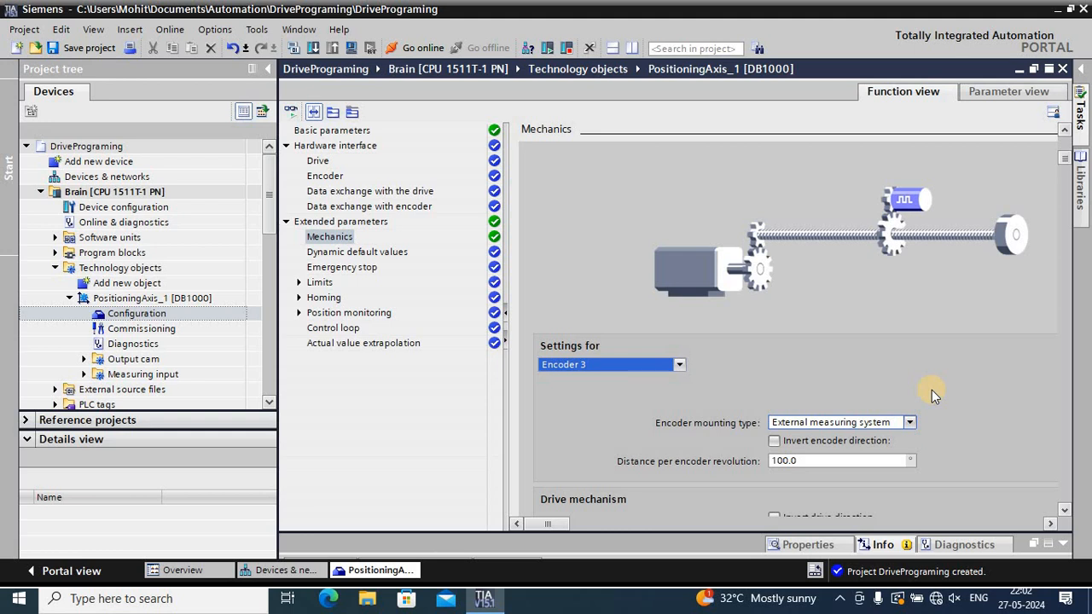
scroll(932, 390, down, 1)
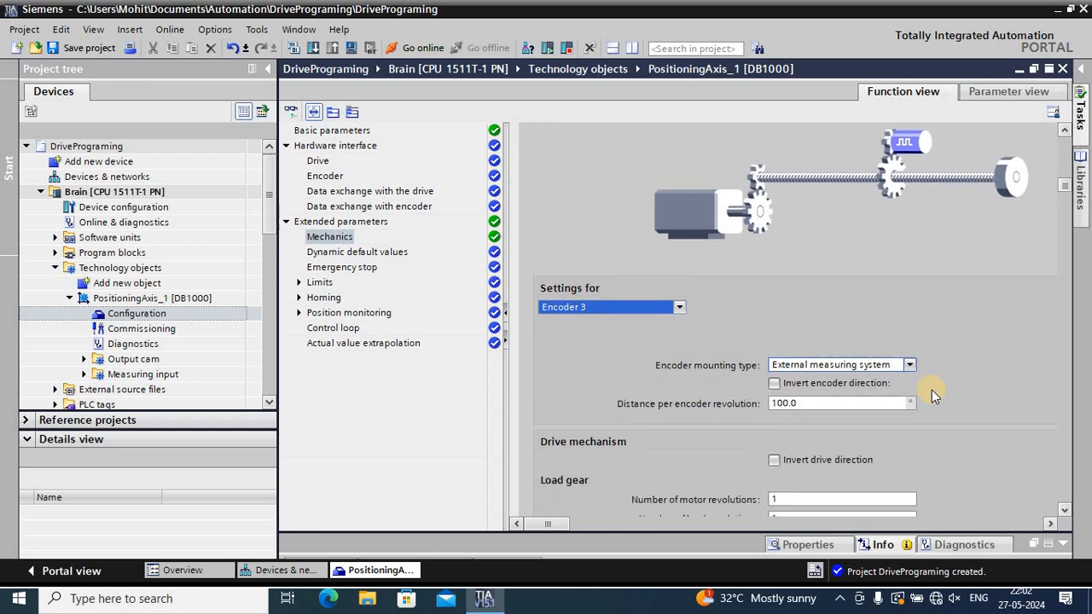
click(682, 309)
click(670, 319)
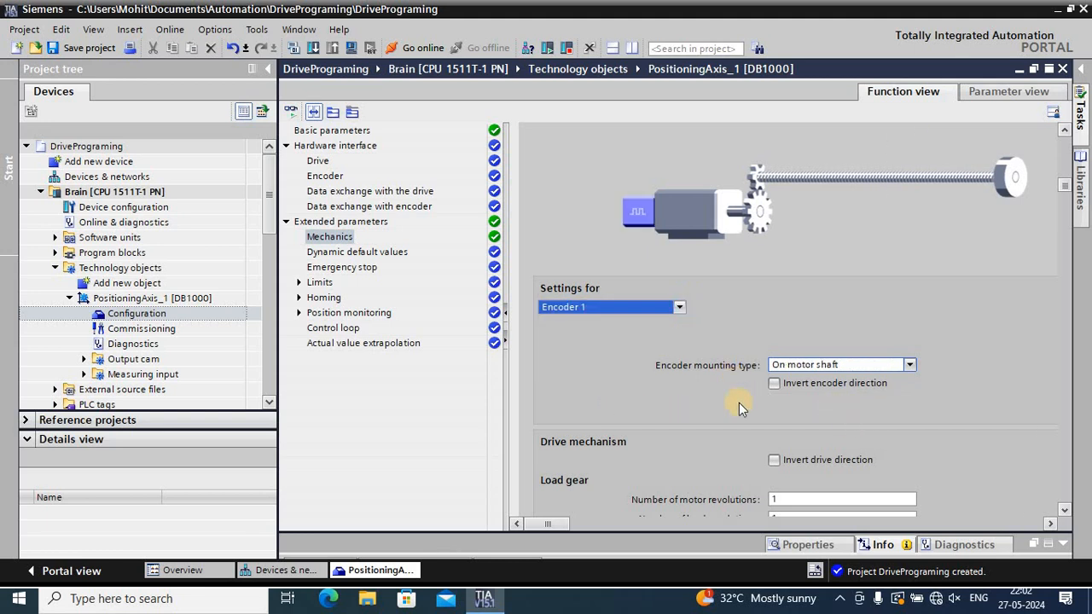
Set the distance per encoder revolution of Encoder 3 to 50.0° in the mechanics settings
click(680, 307)
click(639, 331)
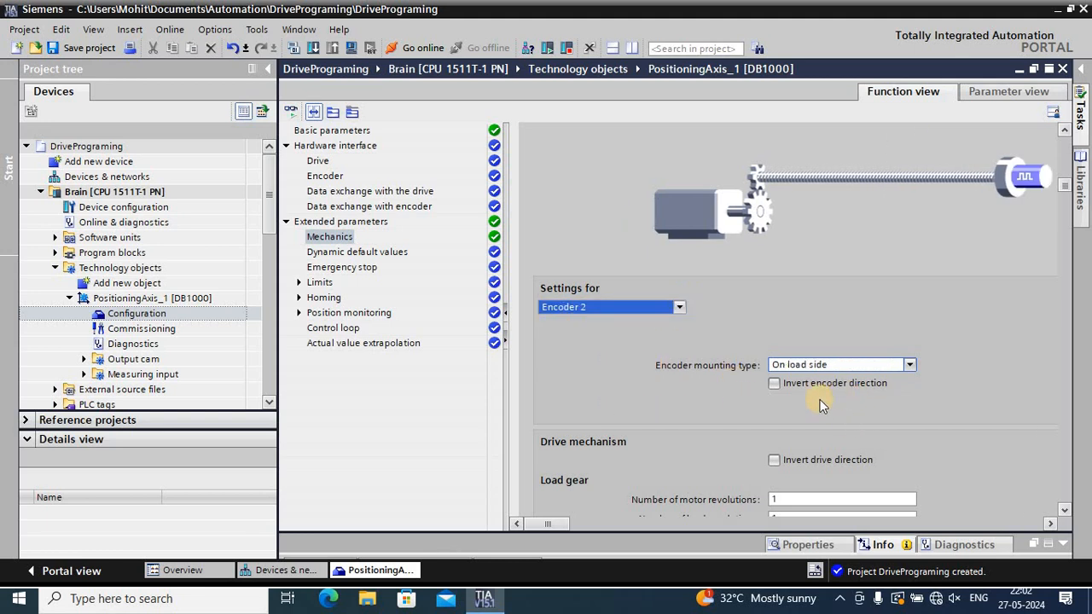
click(681, 306)
click(609, 337)
click(636, 309)
click(616, 342)
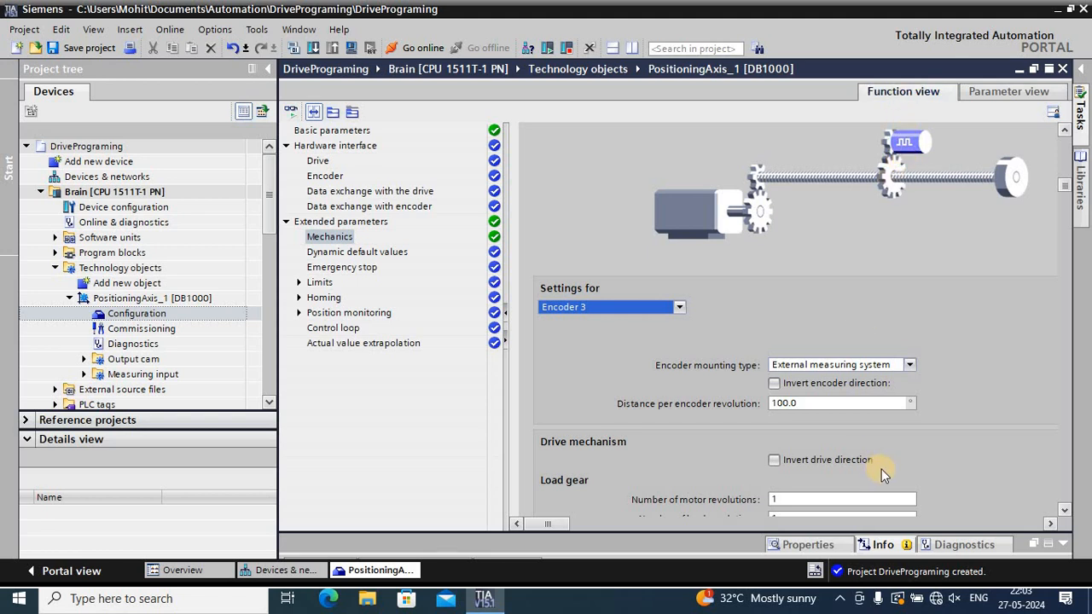
click(835, 403)
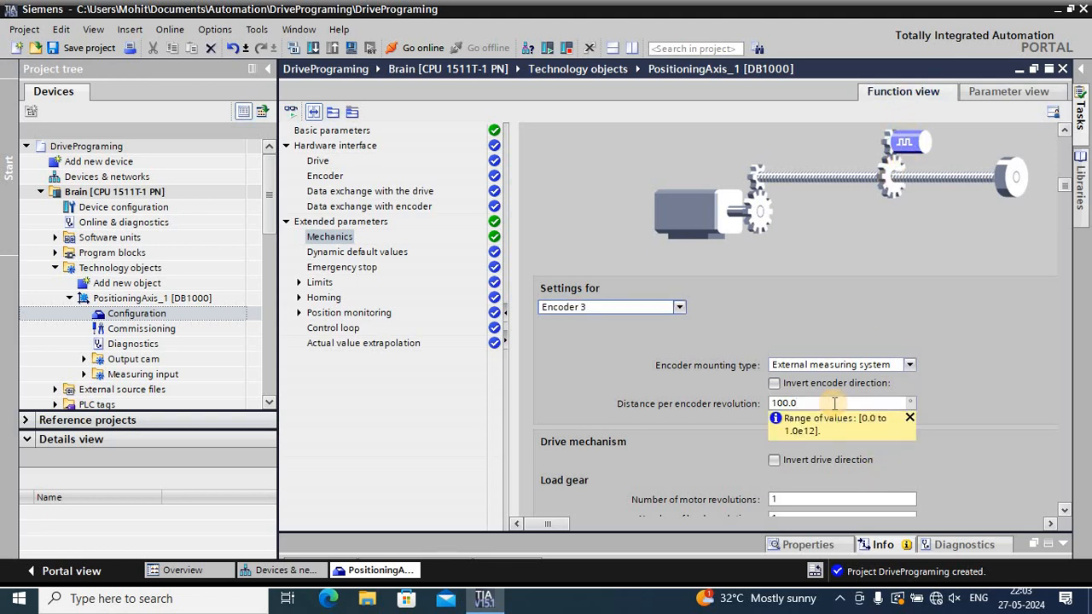
key(BackSpace)
key(BackSpace)
key(BackSpace)
key(Return)
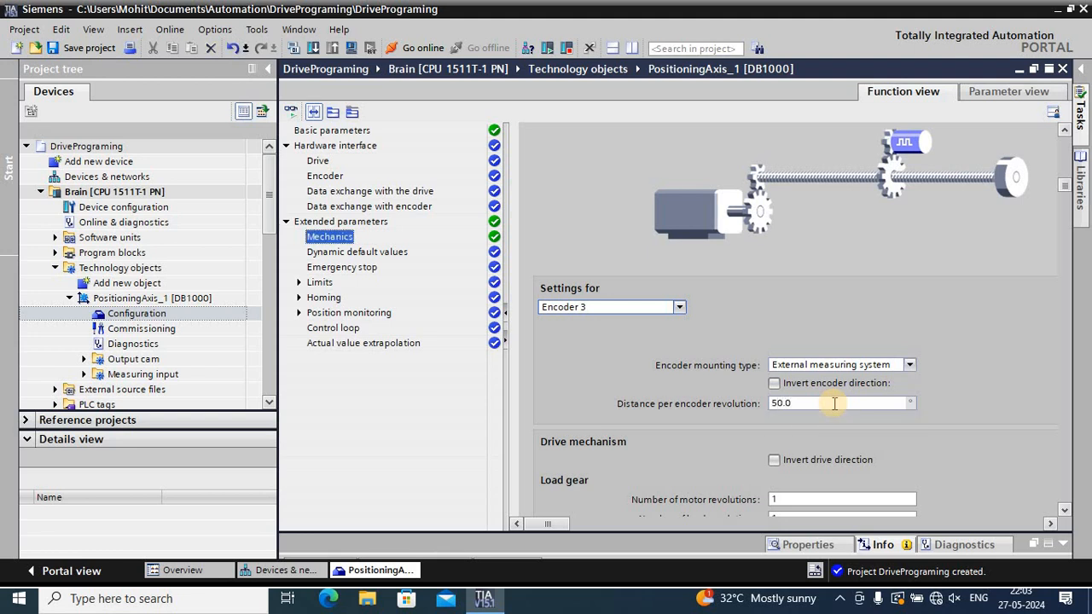
Check the mechanics settings of Encoder 2 and return to those of Encoder 1
scroll(724, 463, down, 3)
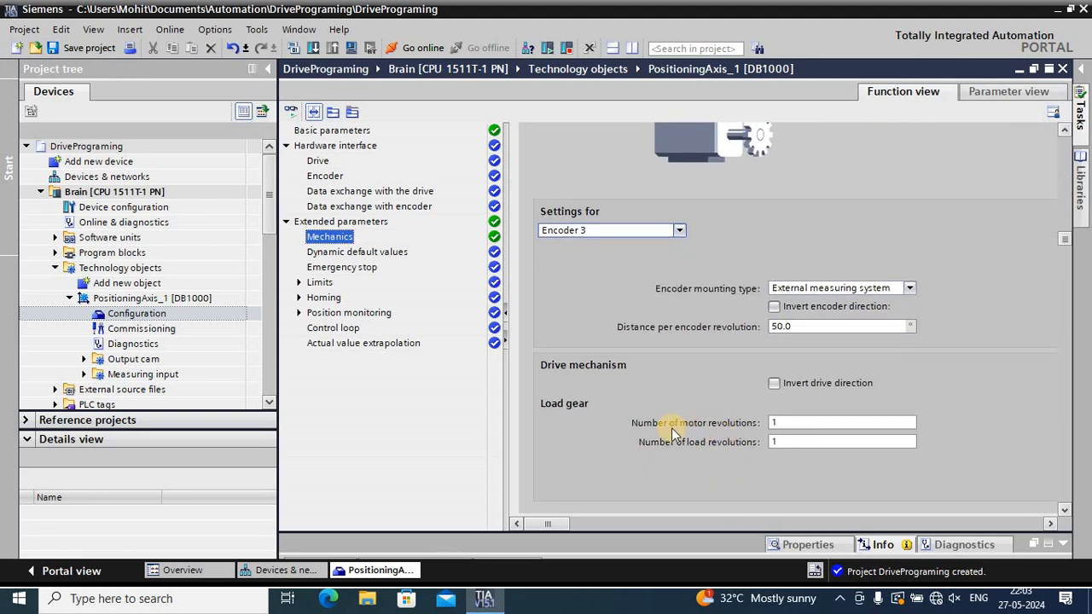
click(676, 230)
click(645, 256)
click(653, 232)
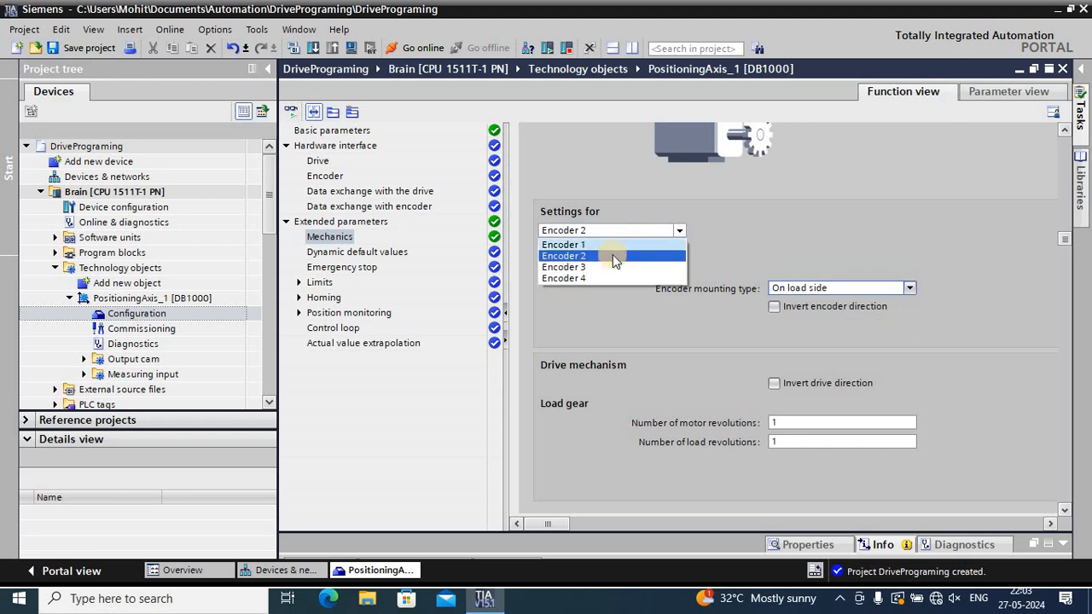
click(612, 247)
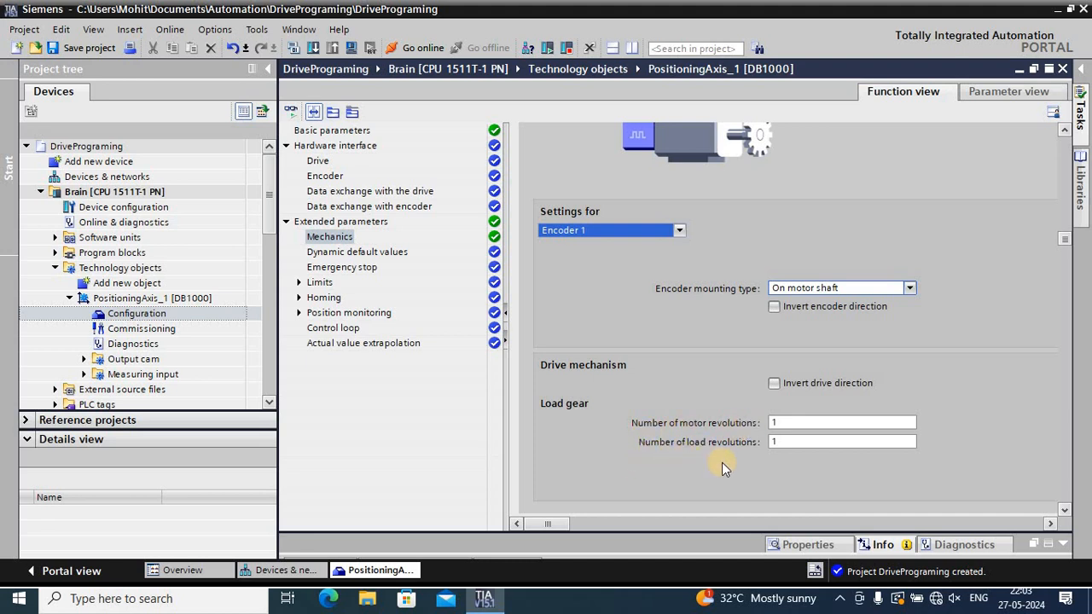
scroll(722, 463, up, 2)
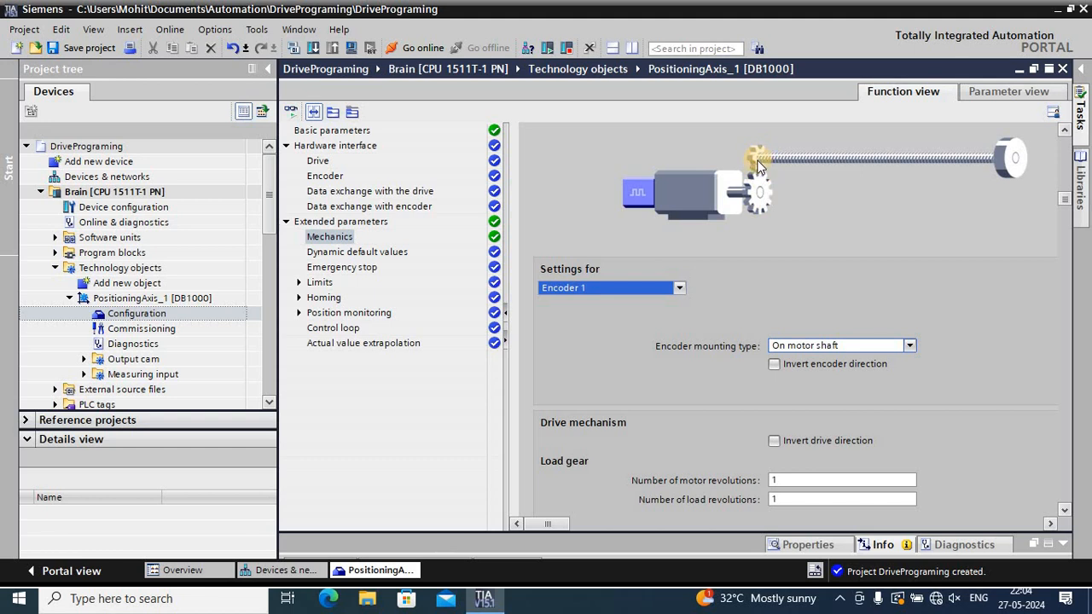
Try a load gear ratio of 1 motor revolution to 10 load revolutions
click(789, 481)
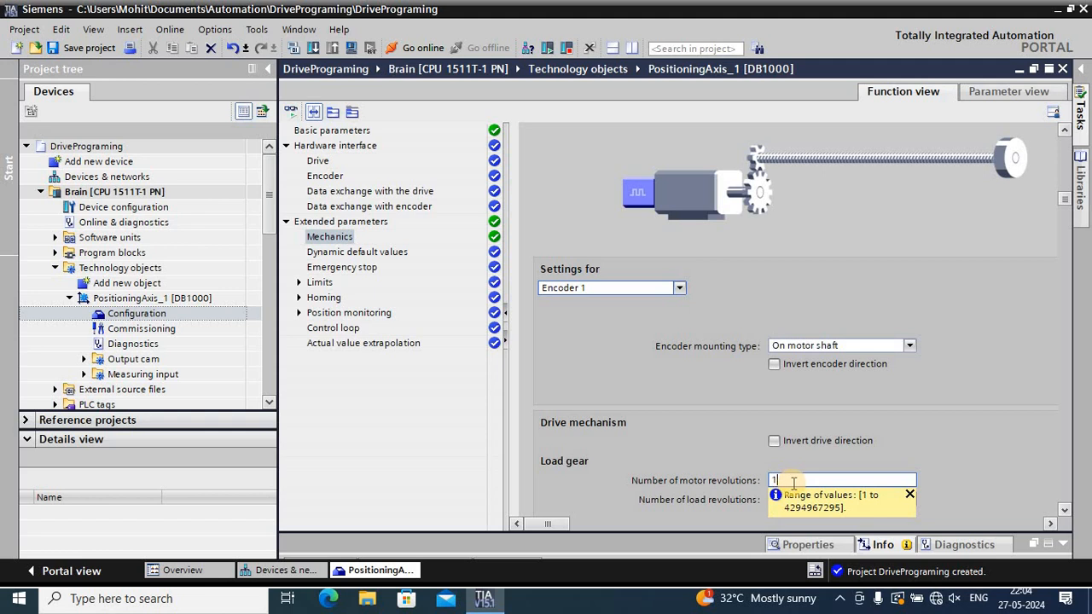
click(906, 495)
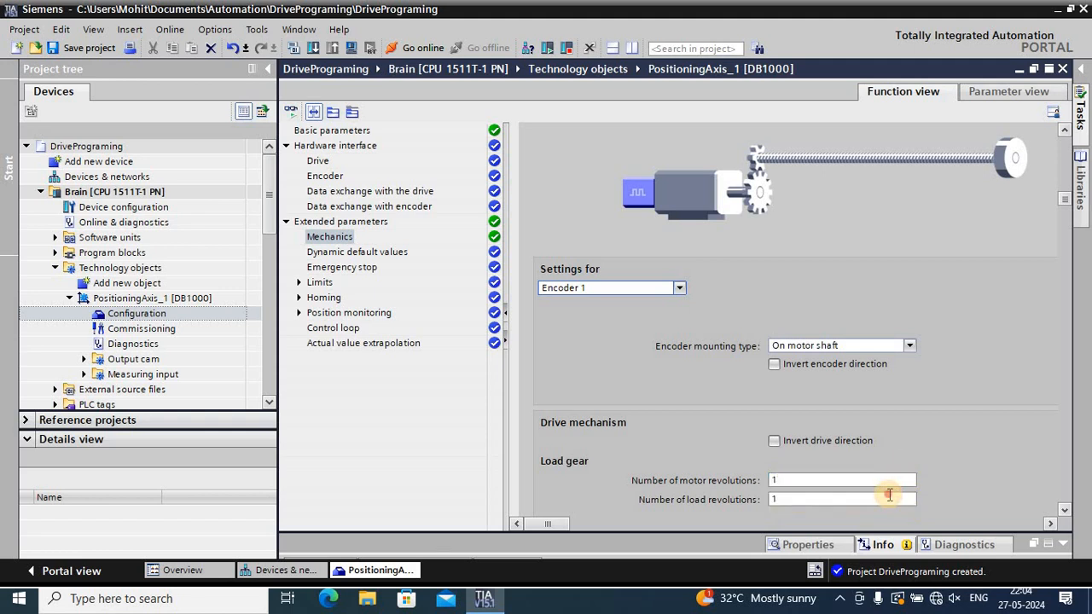
click(904, 499)
text(0)
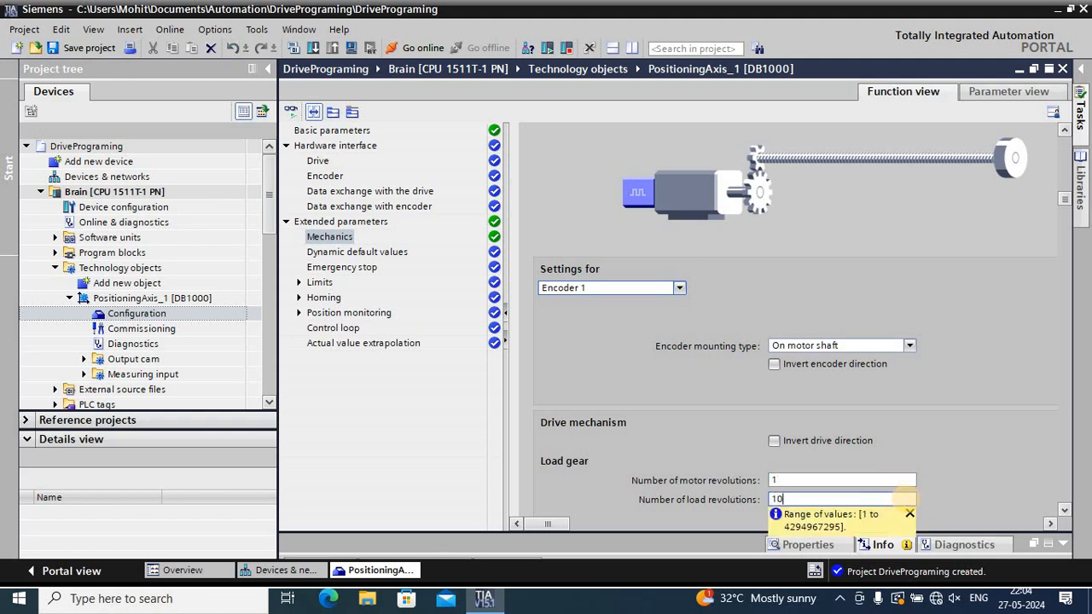
key(Return)
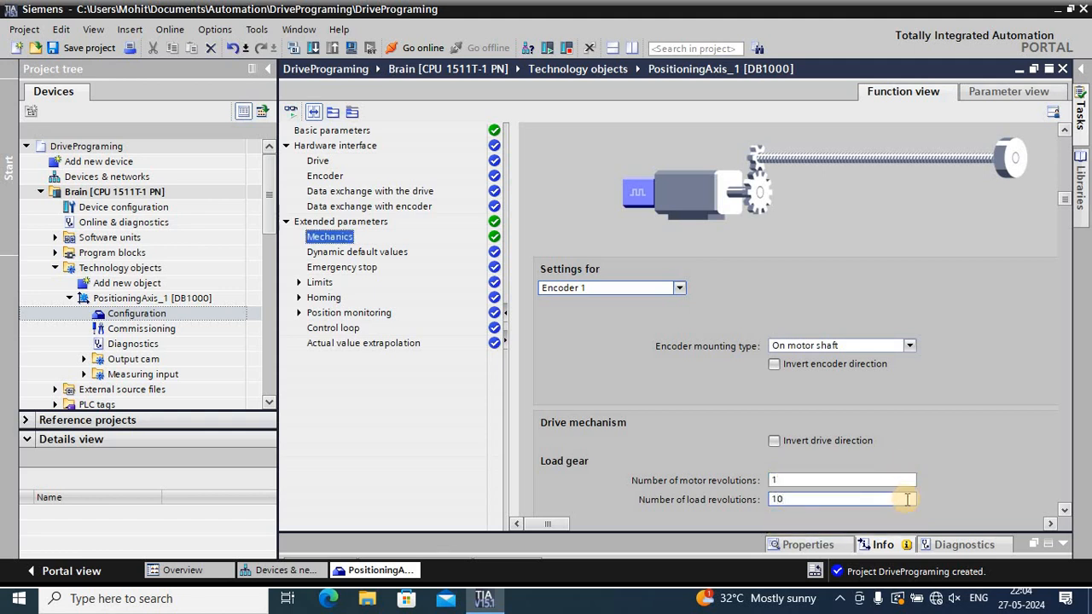
click(779, 498)
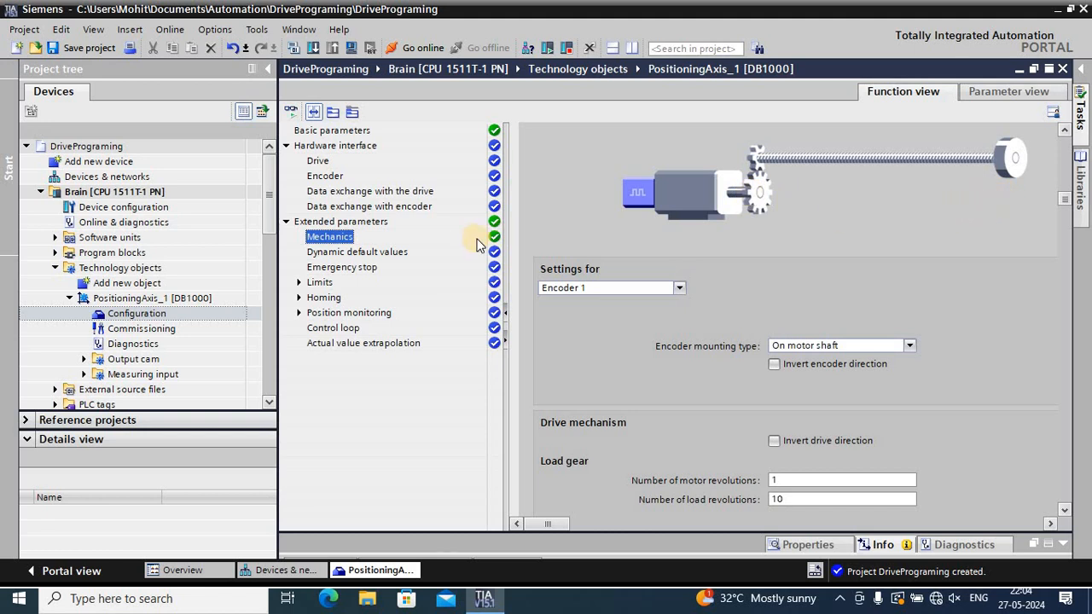
Set the load gear to 10 motor revolutions and 1 load revolution in the drive mechanism
click(789, 481)
text(0)
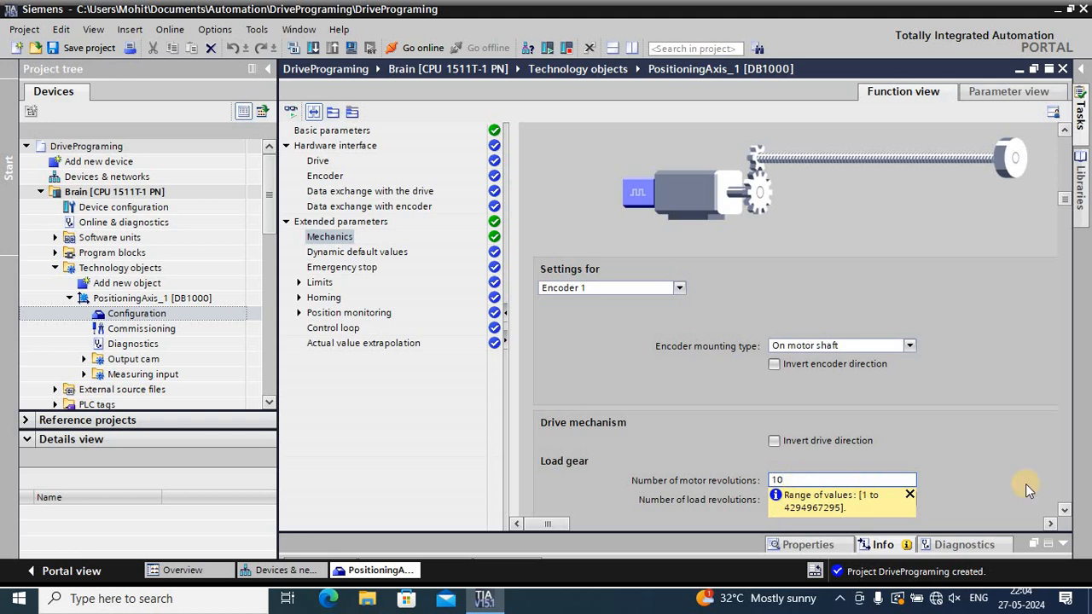
click(909, 496)
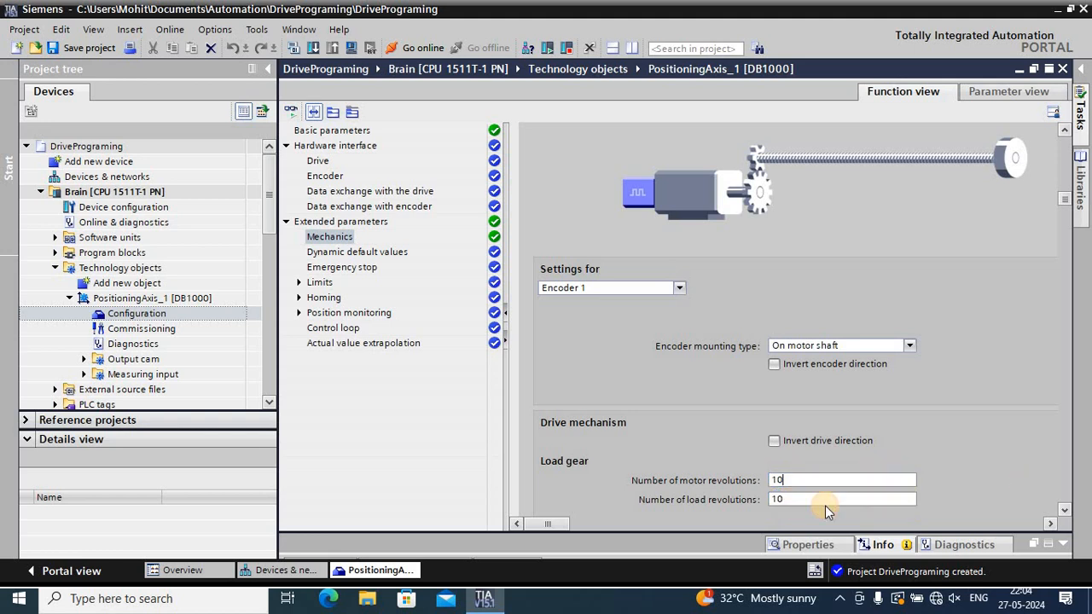
click(824, 499)
text(0)
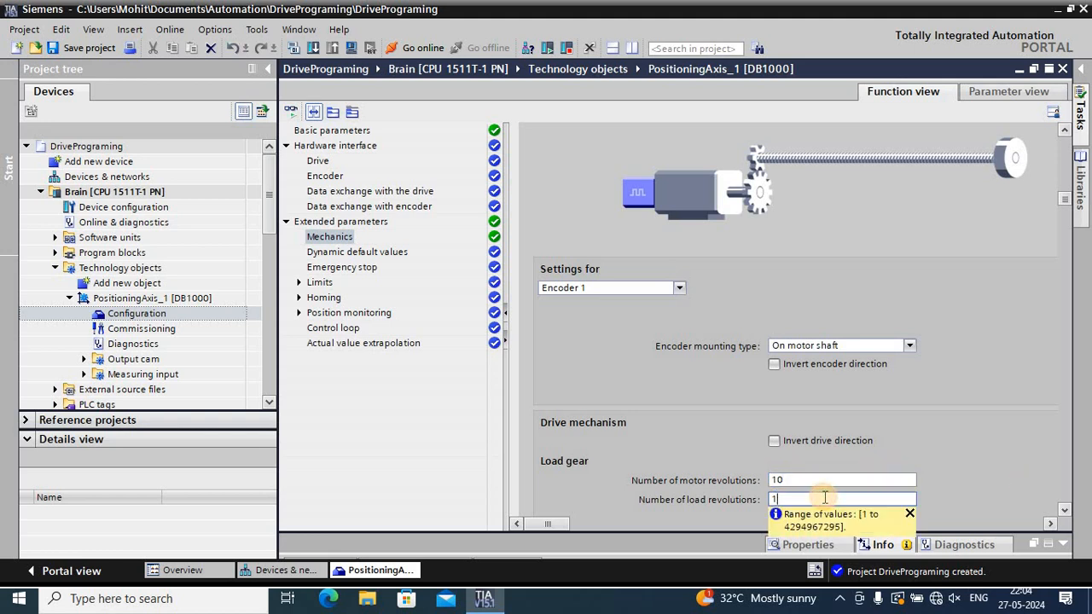
key(BackSpace)
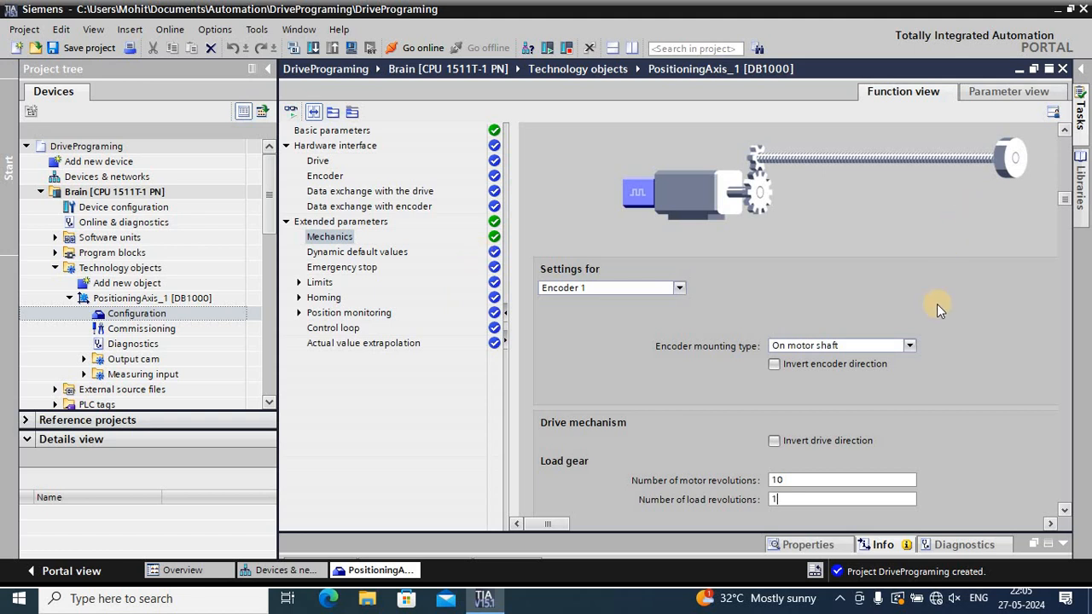
scroll(937, 304, down, 4)
scroll(584, 267, up, 3)
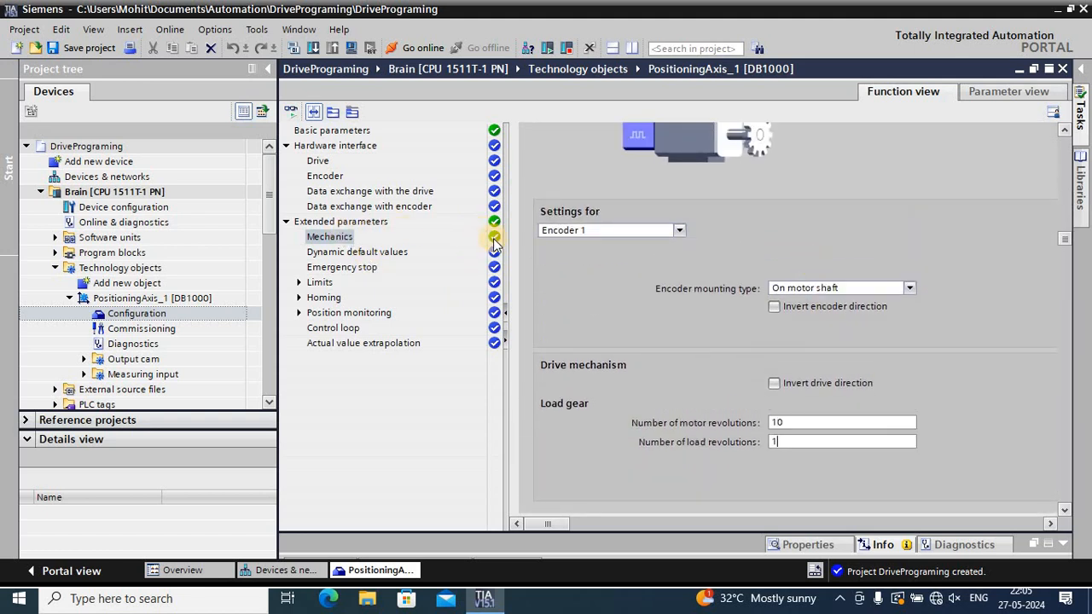
Set the axis velocity to 360 in the dynamic default values
click(383, 256)
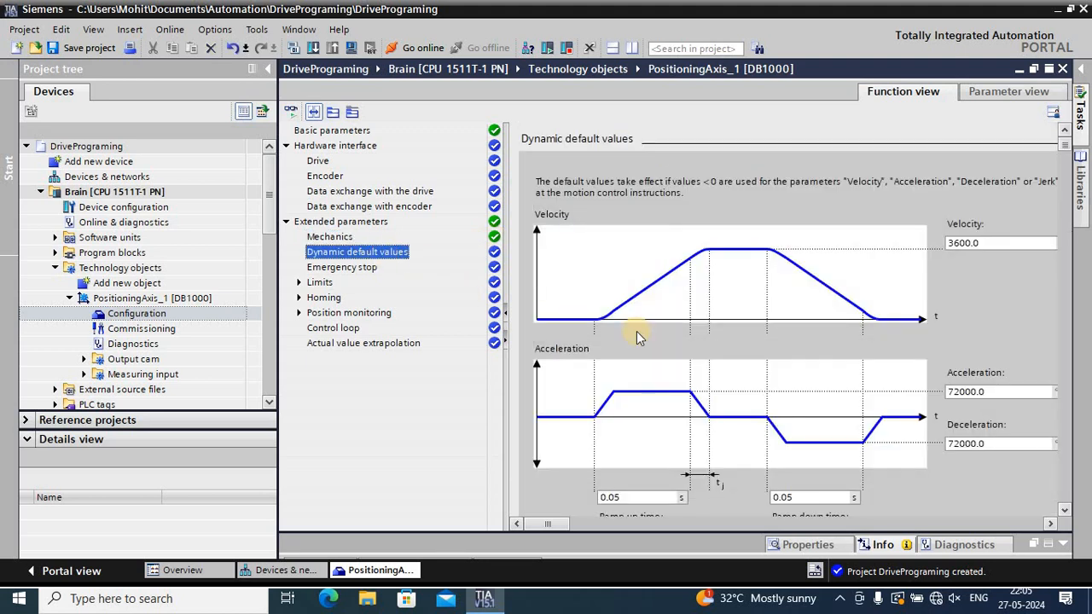
click(960, 248)
click(983, 247)
key(BackSpace)
key(BackSpace)
key(BackSpace)
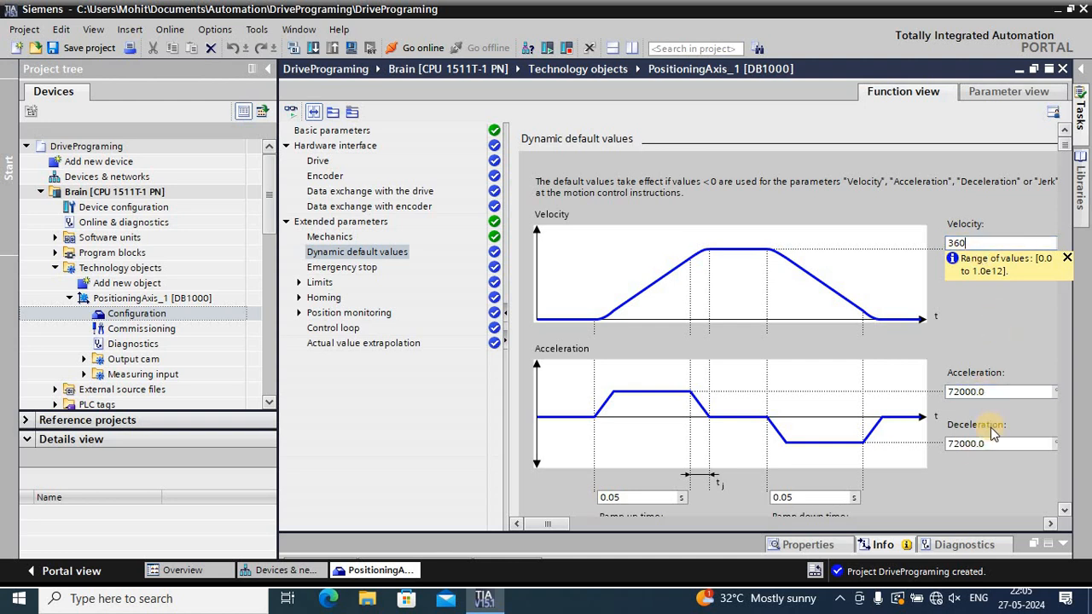
scroll(992, 433, down, 1)
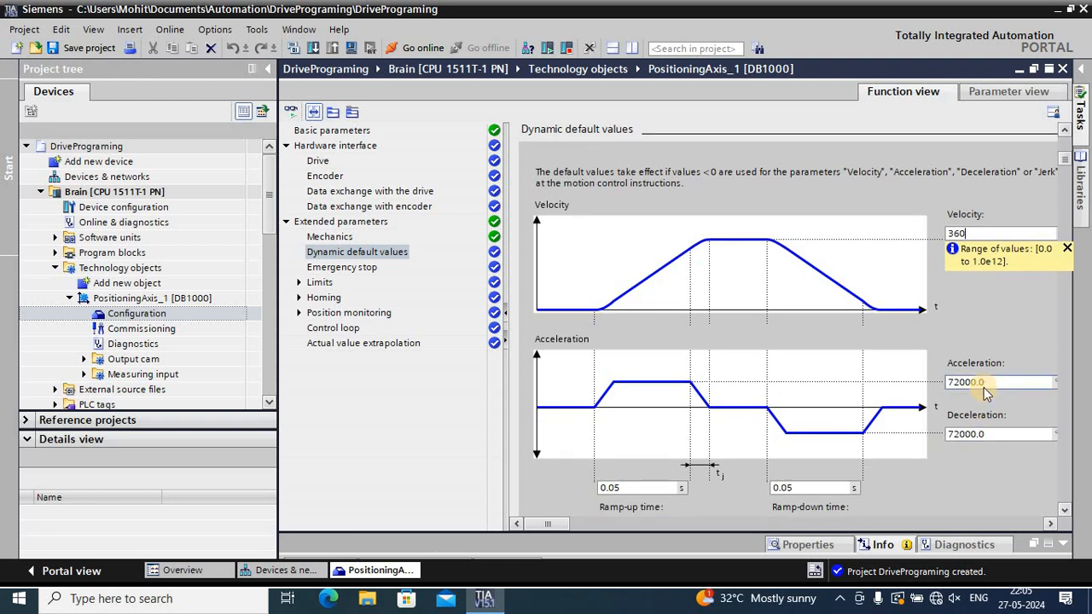
scroll(988, 392, down, 3)
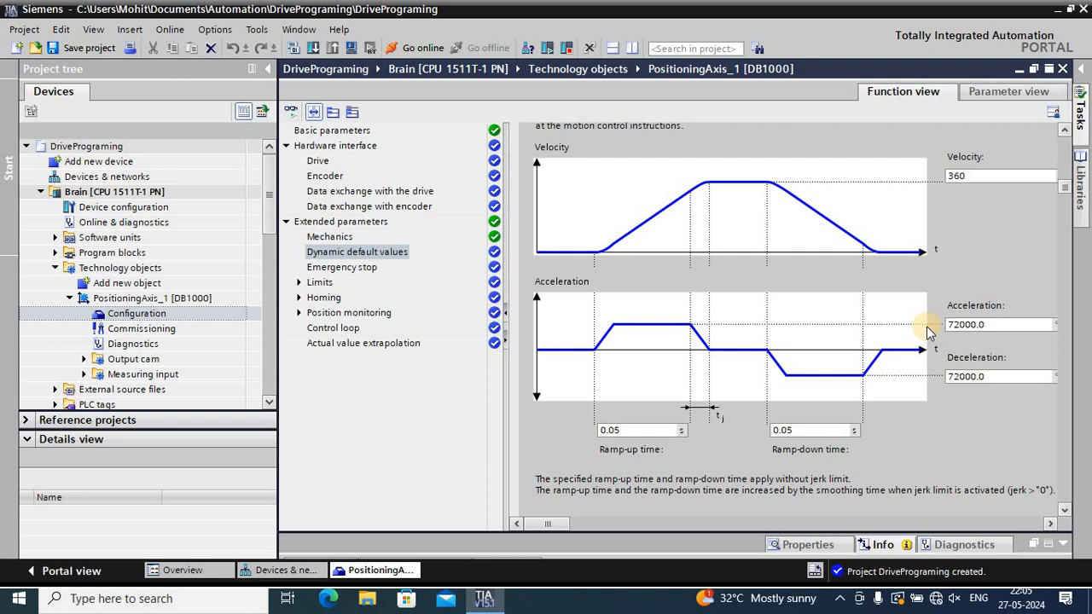
click(1000, 329)
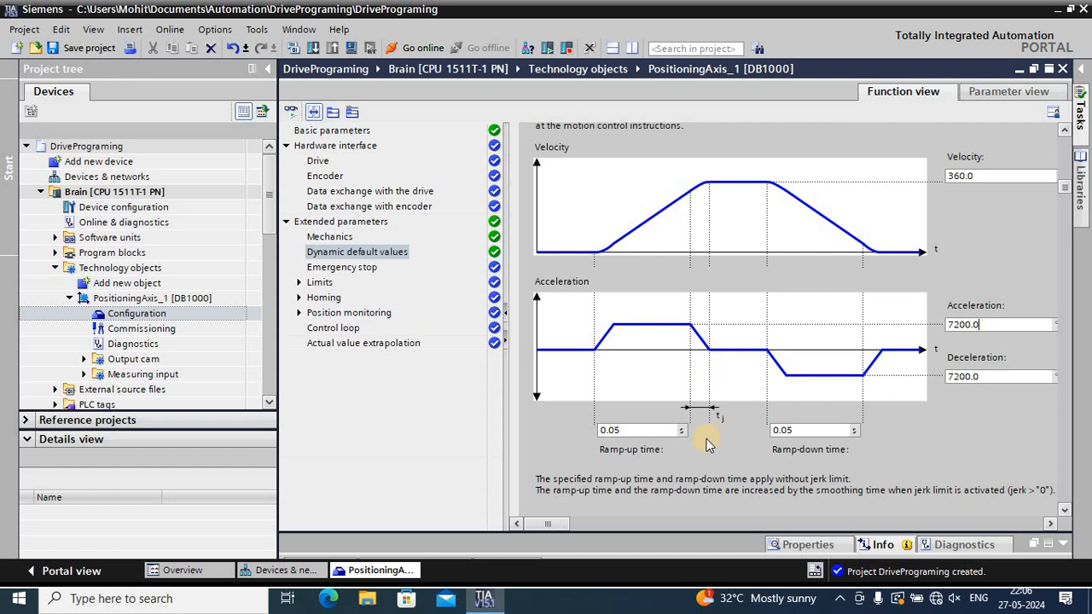
Set the ramp-up time to 10 s in the dynamic default values
click(622, 430)
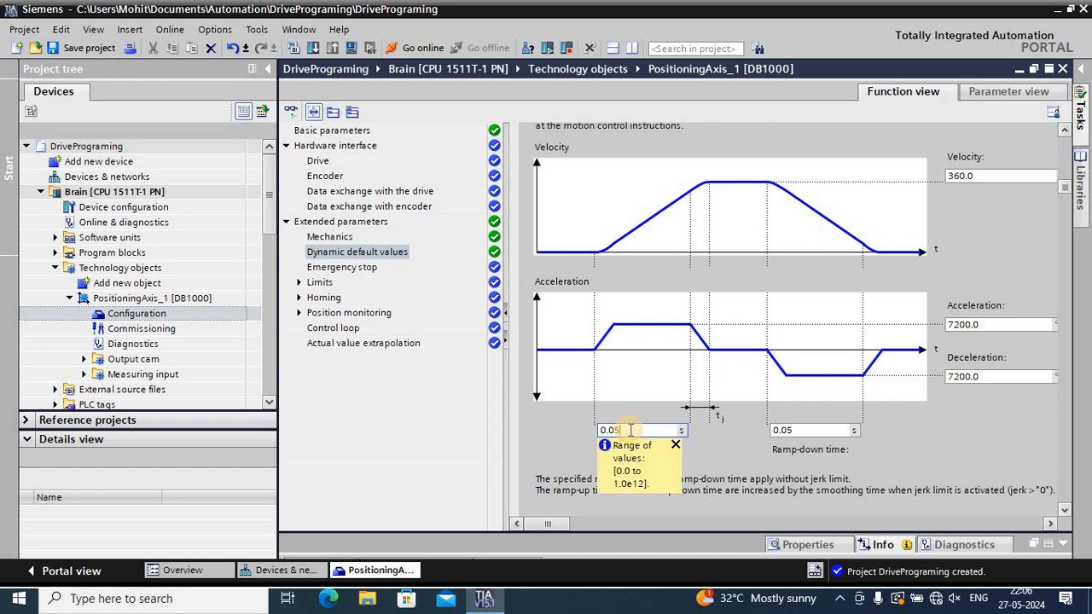
key(BackSpace)
key(BackSpace)
key(BackSpace)
key(BackSpace)
text(10)
click(747, 468)
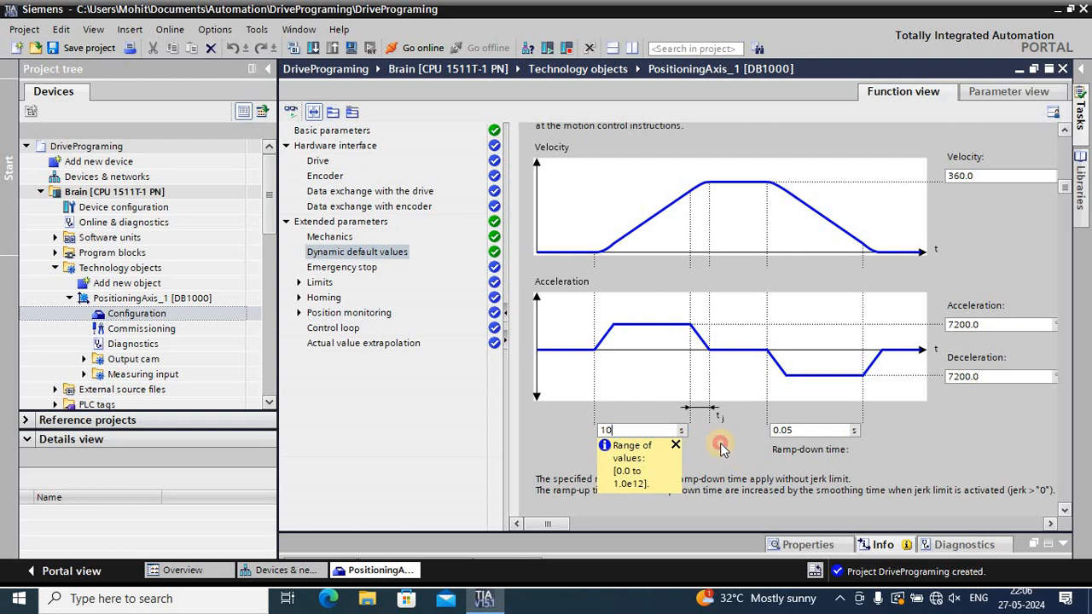
click(676, 445)
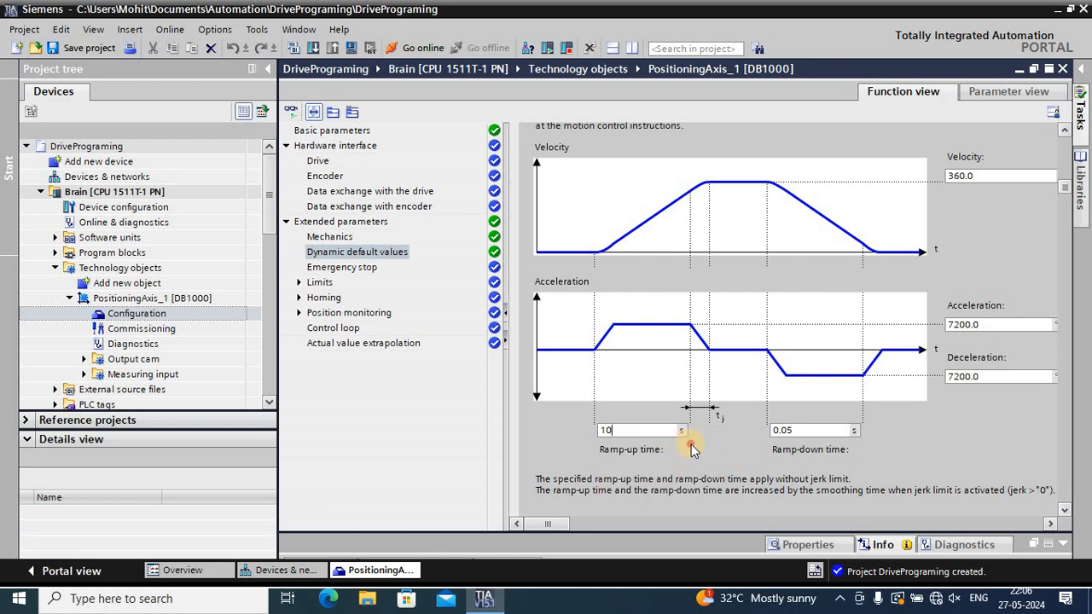
Set the ramp-down time to 10 s in the dynamic default values and check the smoothing time and jerk
click(785, 430)
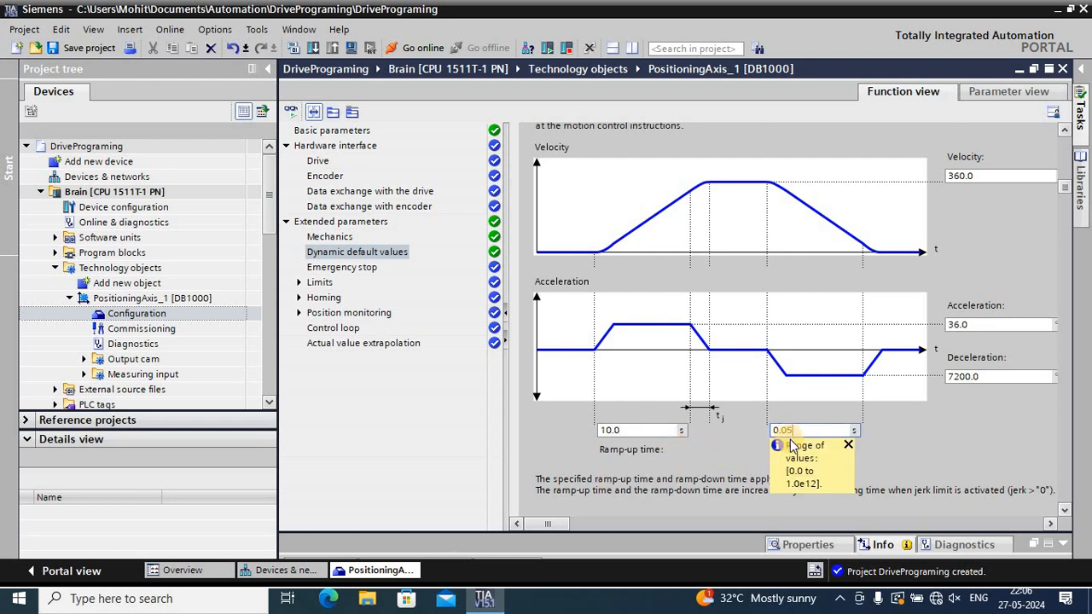
key(BackSpace)
key(BackSpace)
key(BackSpace)
key(BackSpace)
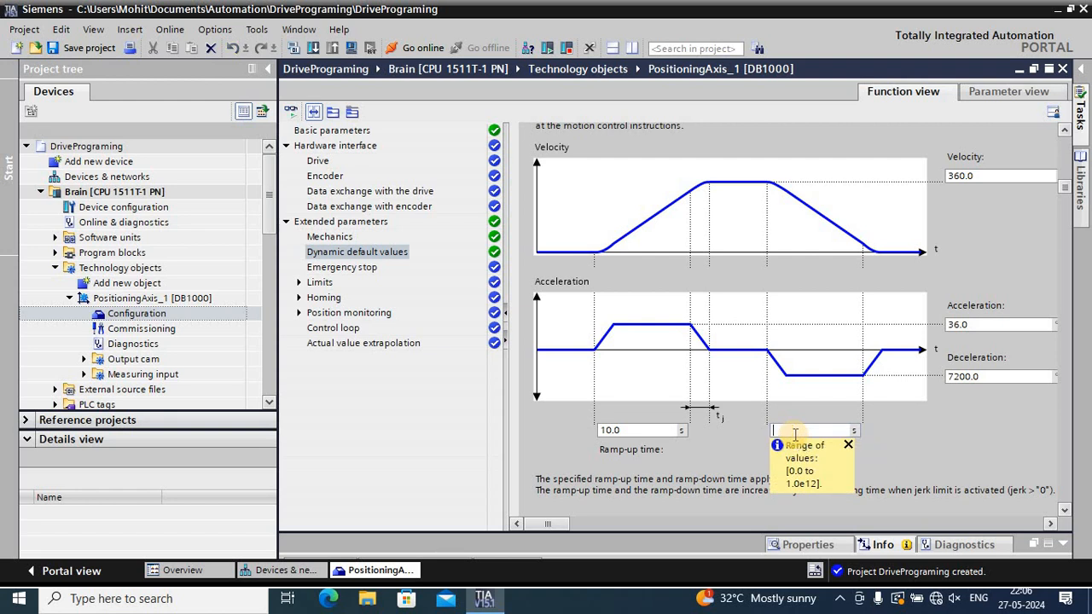
text(10)
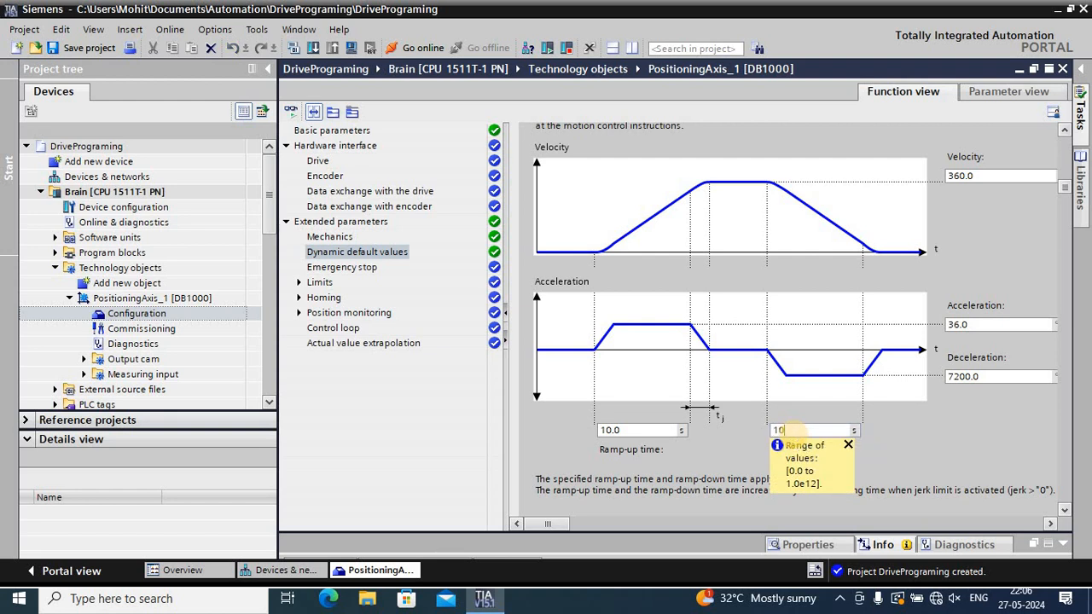
click(848, 443)
scroll(847, 436, down, 3)
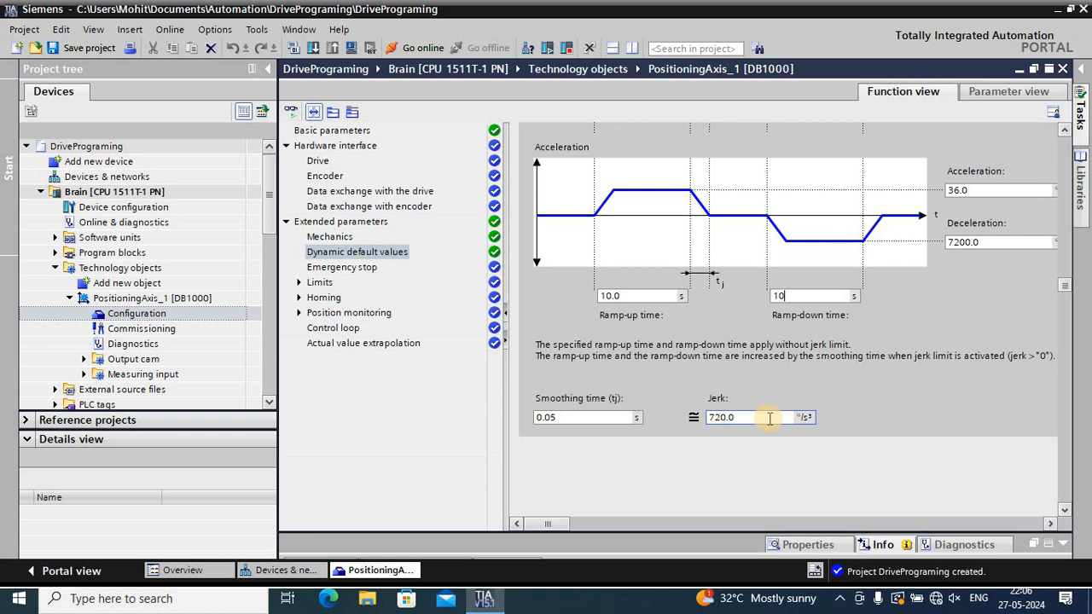
scroll(768, 418, down, 1)
scroll(759, 349, up, 1)
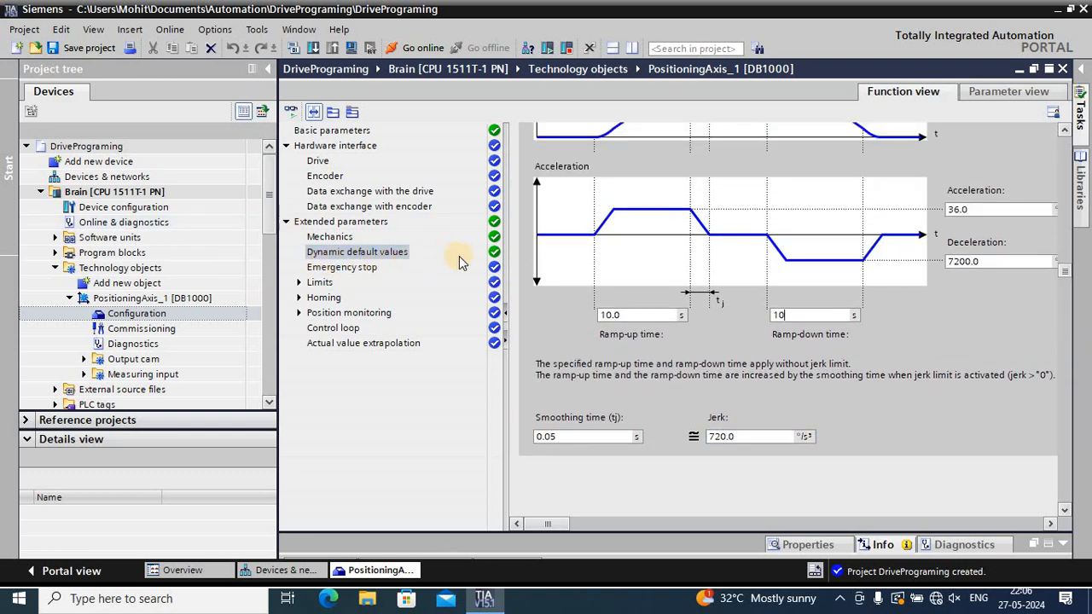
Review the axis's emergency stop settings and open its position limits
click(359, 272)
click(358, 271)
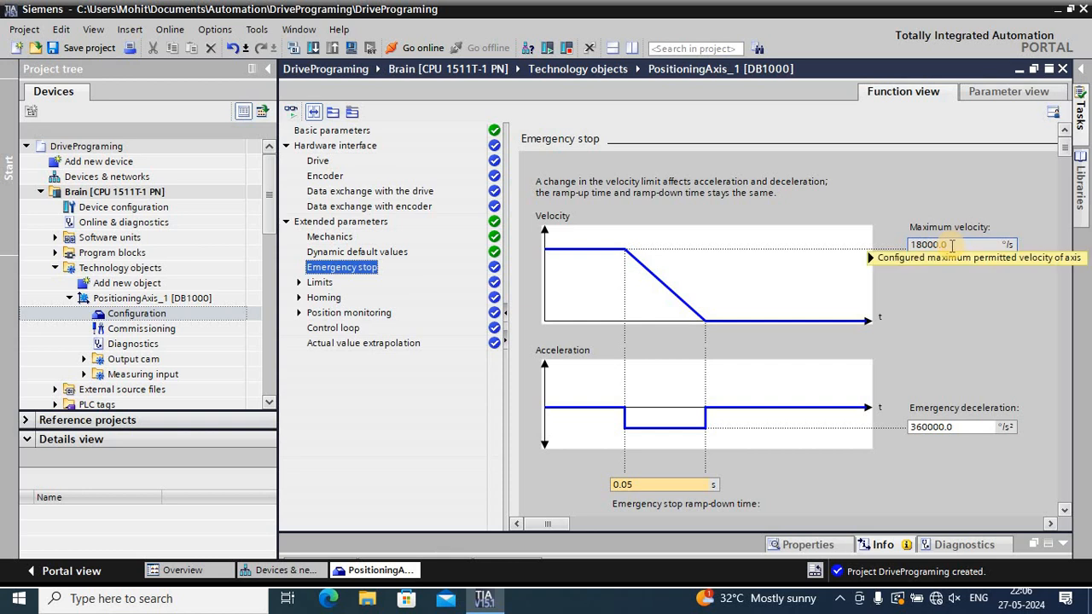
scroll(951, 246, down, 2)
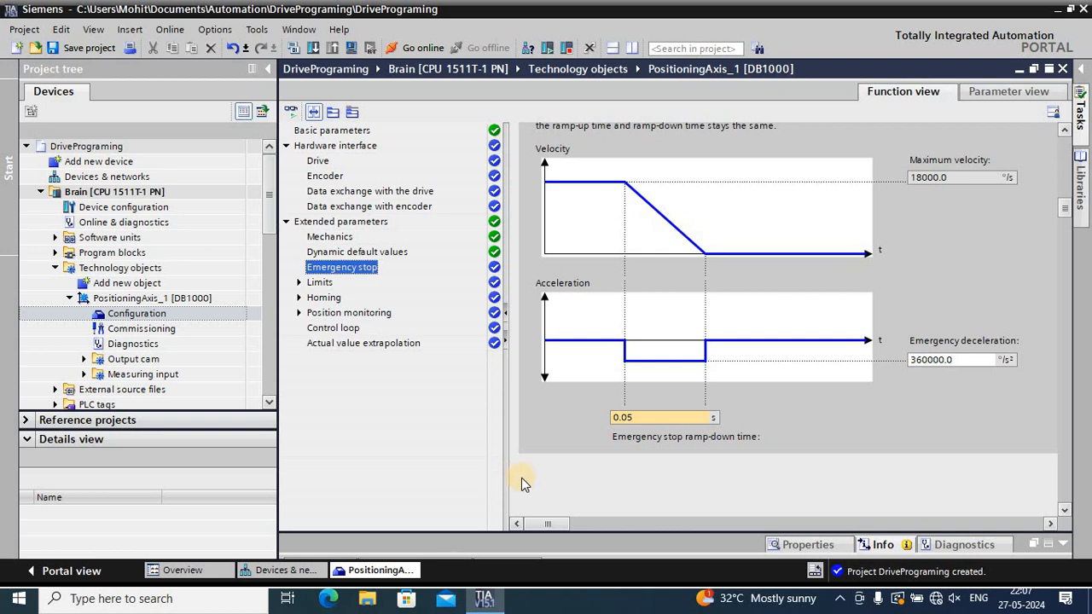
click(298, 282)
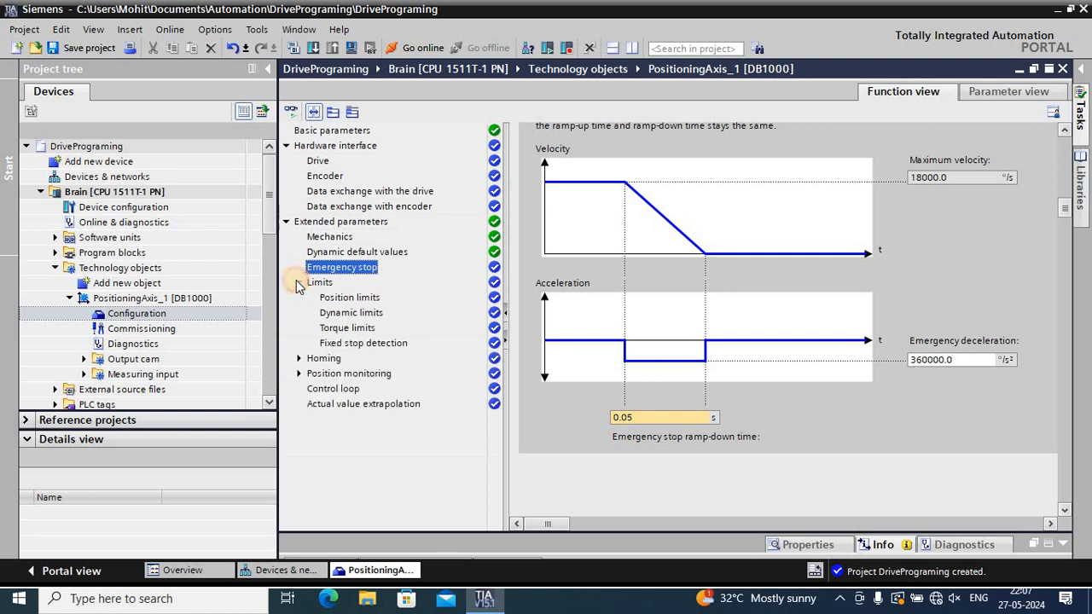
click(339, 300)
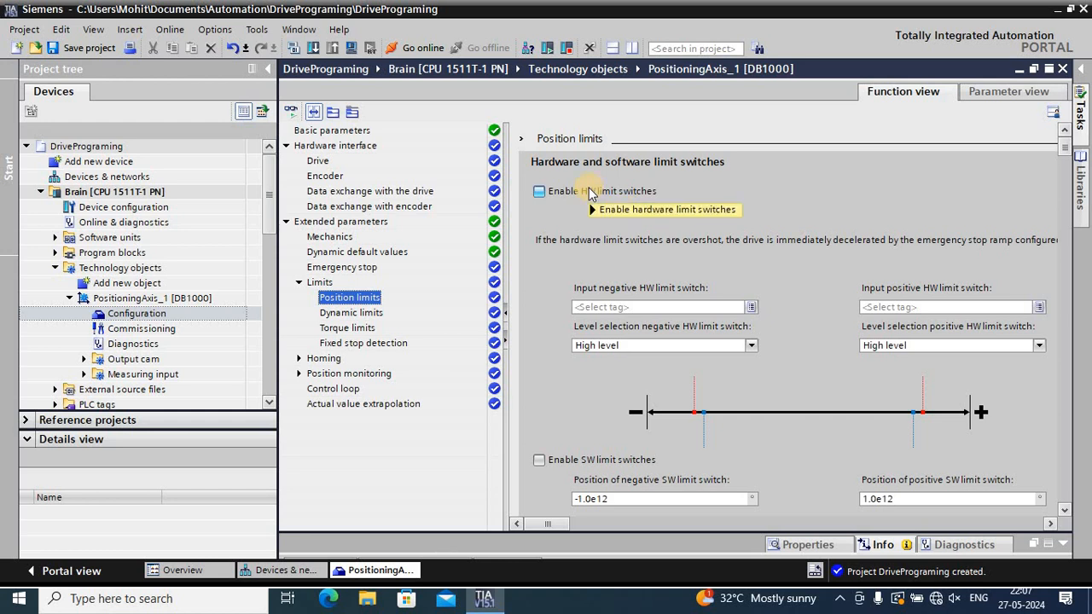
Try out the hardware limit switches with High level selected for the negative switch, and disable them again
mouse_move(589, 193)
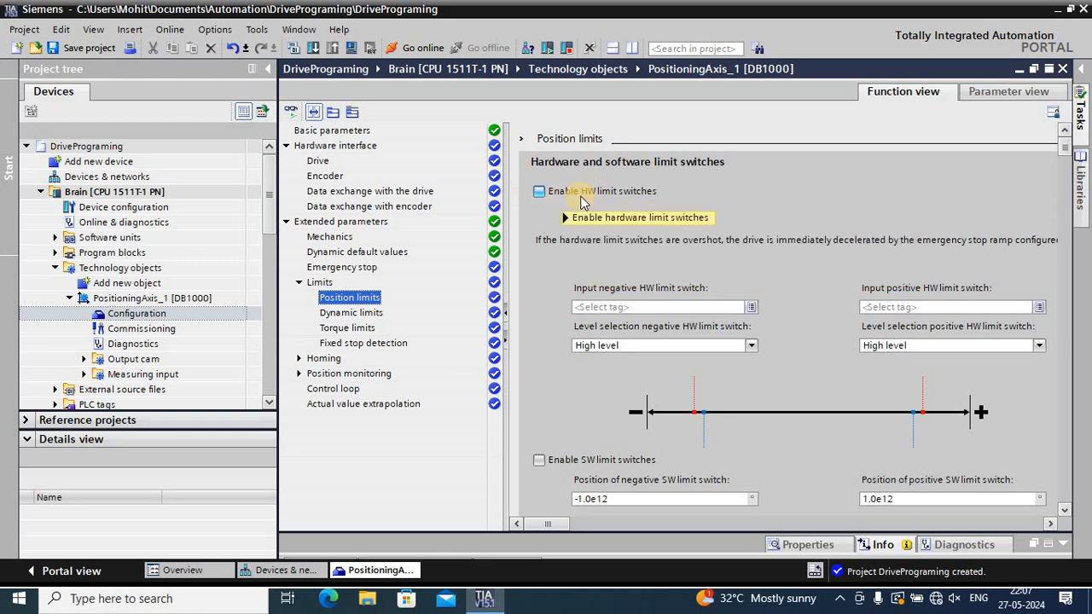
click(541, 195)
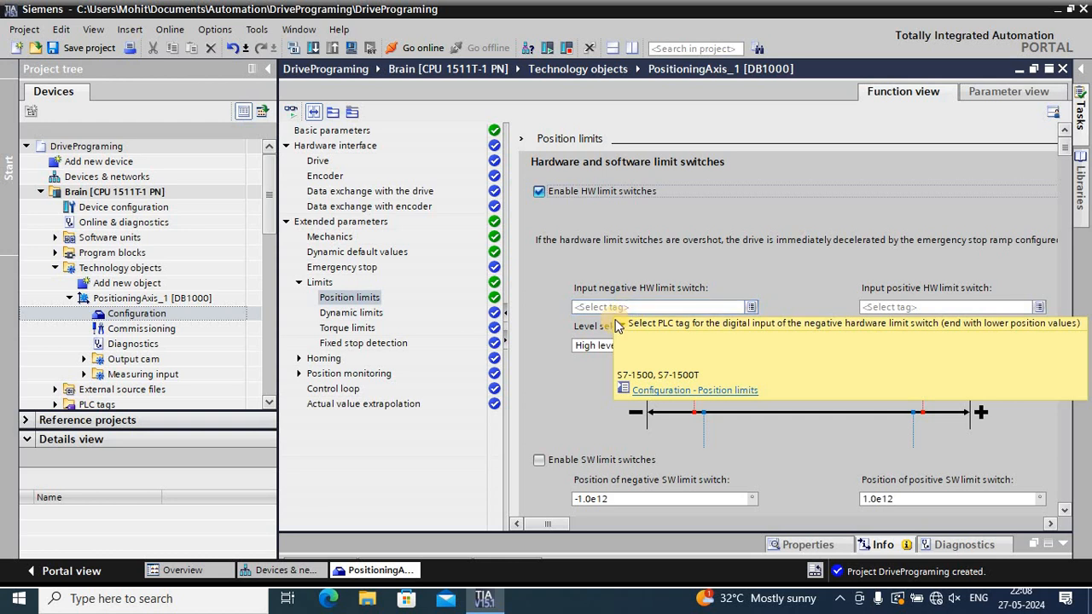
click(755, 309)
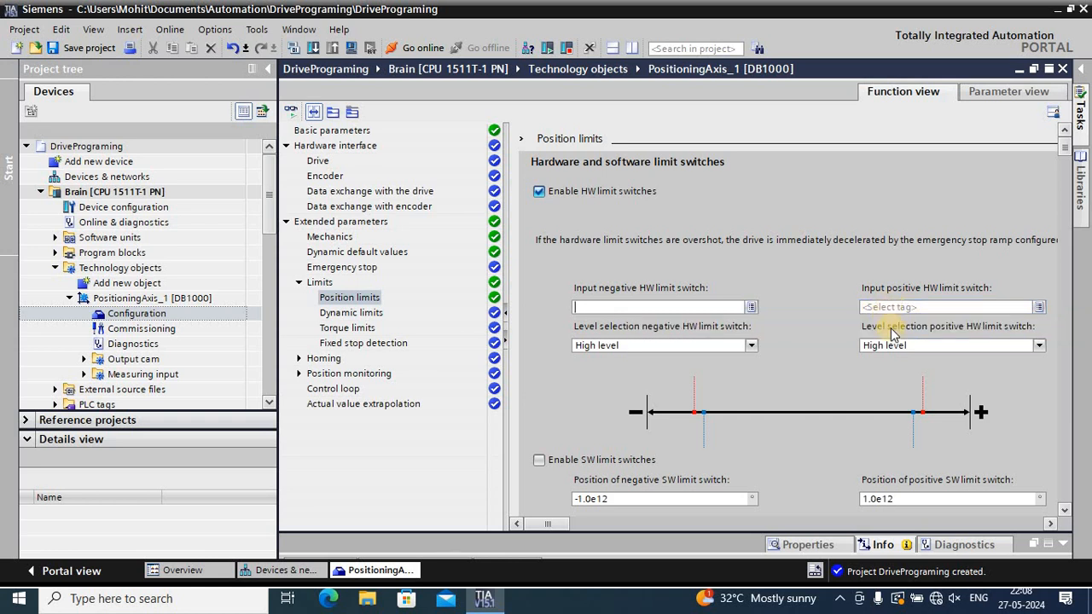
click(1032, 308)
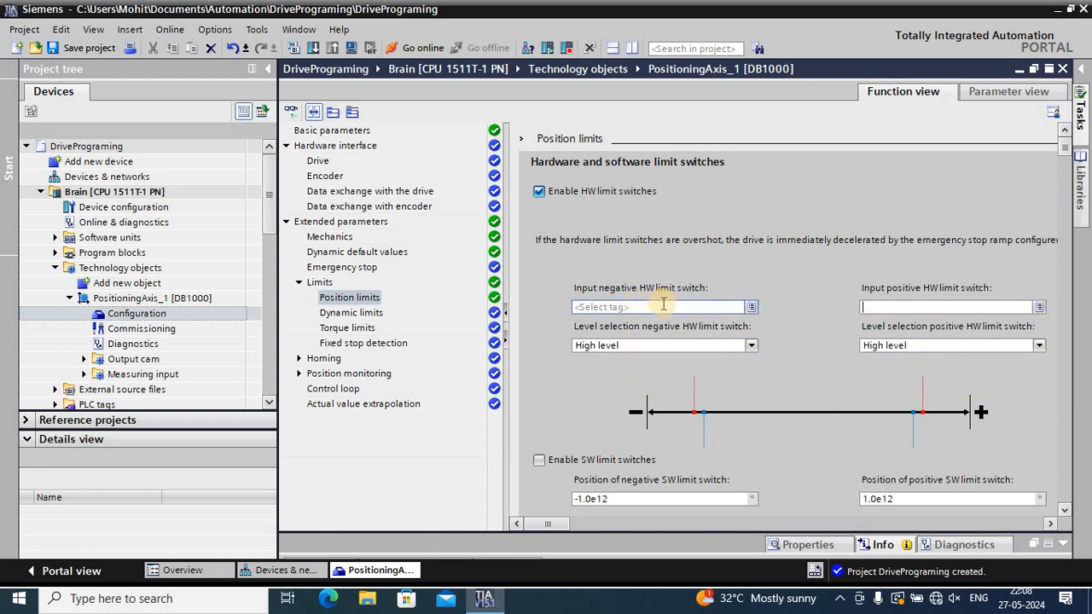
click(611, 345)
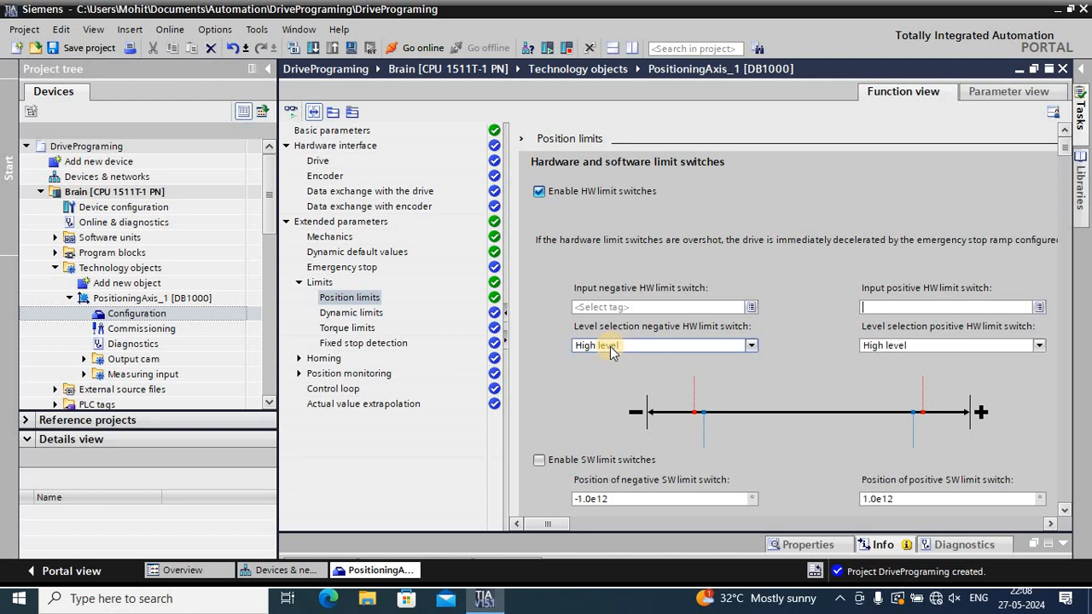
click(751, 346)
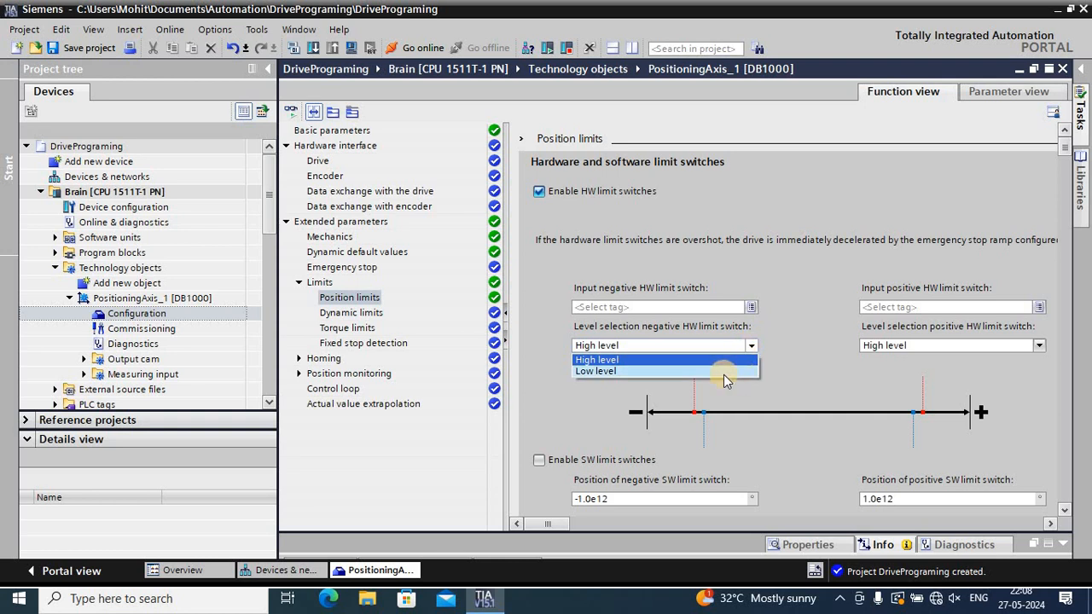
click(585, 360)
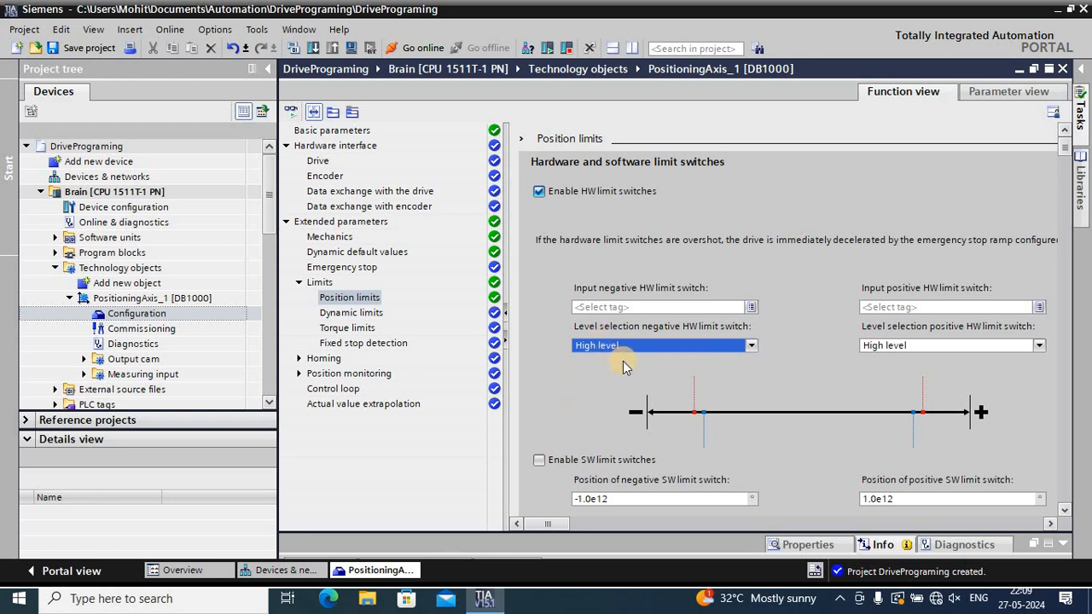
scroll(623, 361, down, 1)
click(541, 181)
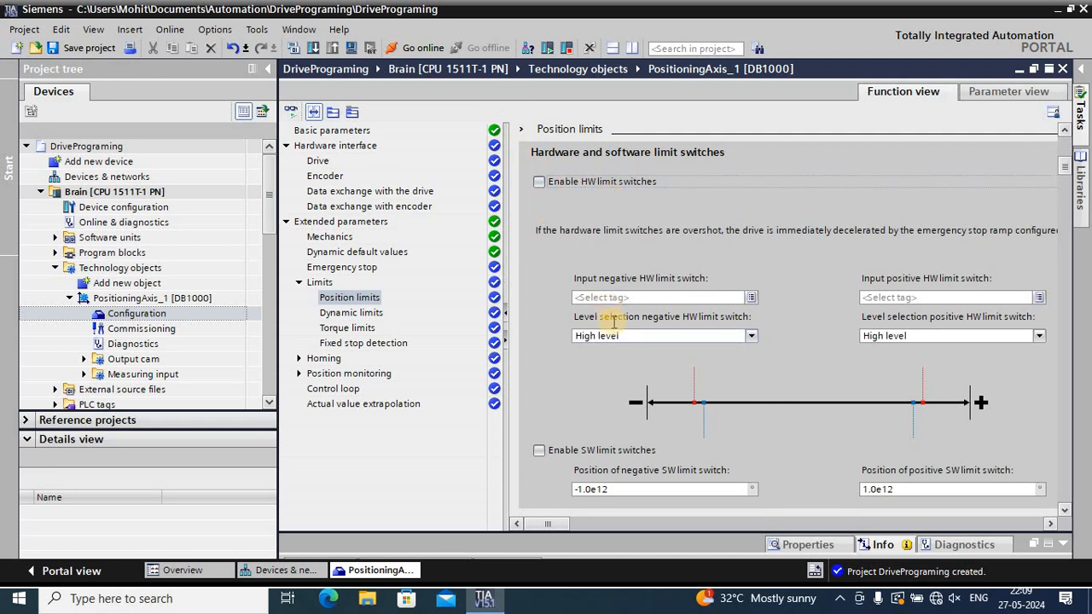
Enable the software limit switches and set the position of the negative one to 90°
scroll(612, 322, down, 3)
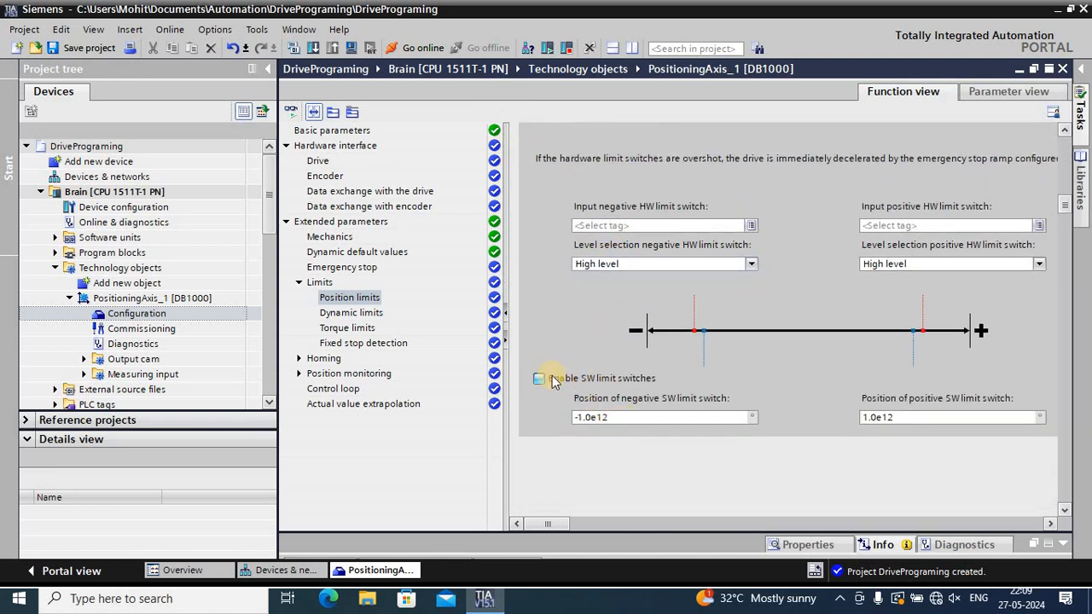
click(540, 378)
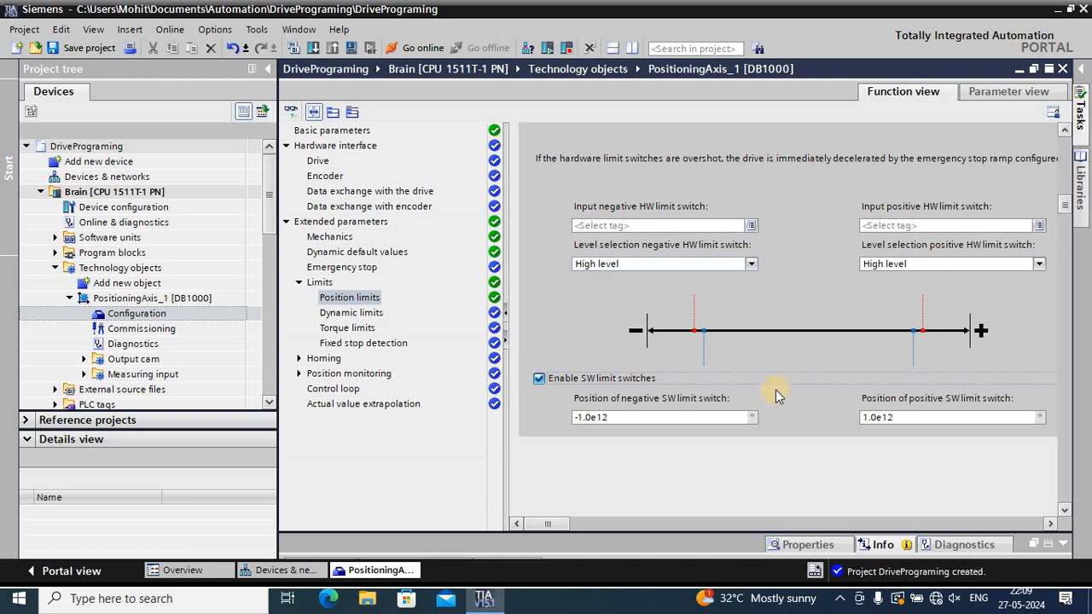
click(705, 420)
key(BackSpace)
key(BackSpace)
key(BackSpace)
key(BackSpace)
key(BackSpace)
key(BackSpace)
key(BackSpace)
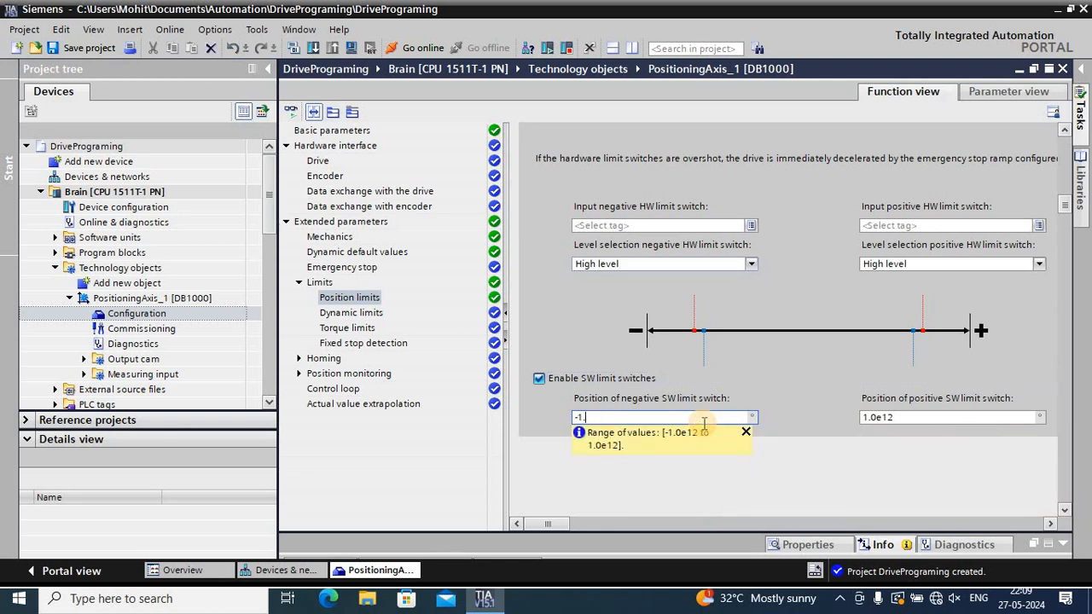
text(90)
key(Return)
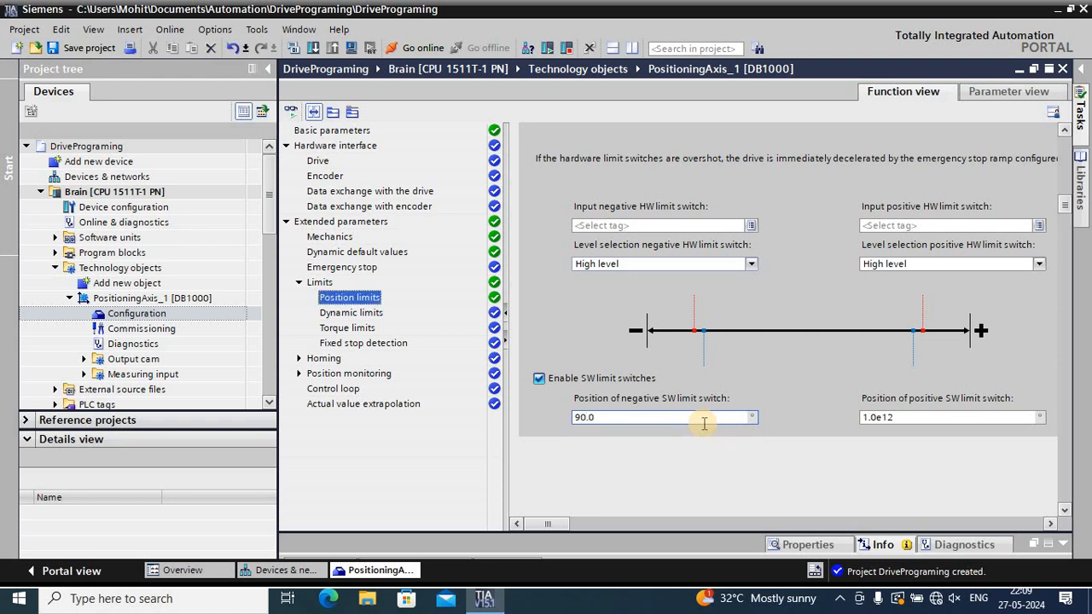
Set the position of the positive software limit switch to 90°
click(910, 415)
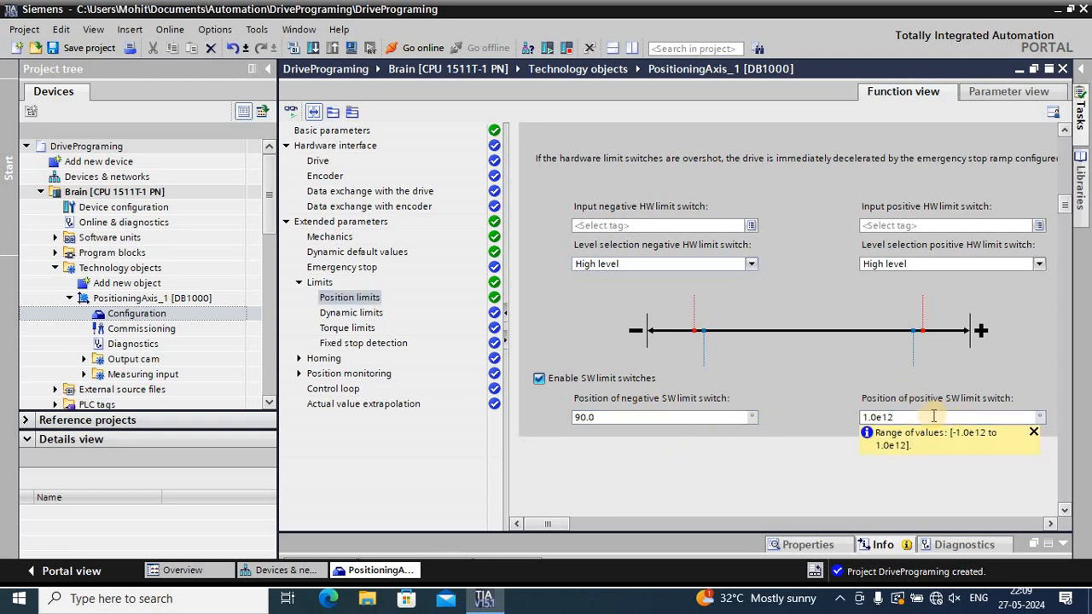
key(BackSpace)
key(BackSpace)
key(BackSpace)
key(BackSpace)
key(BackSpace)
key(BackSpace)
text(90)
key(Return)
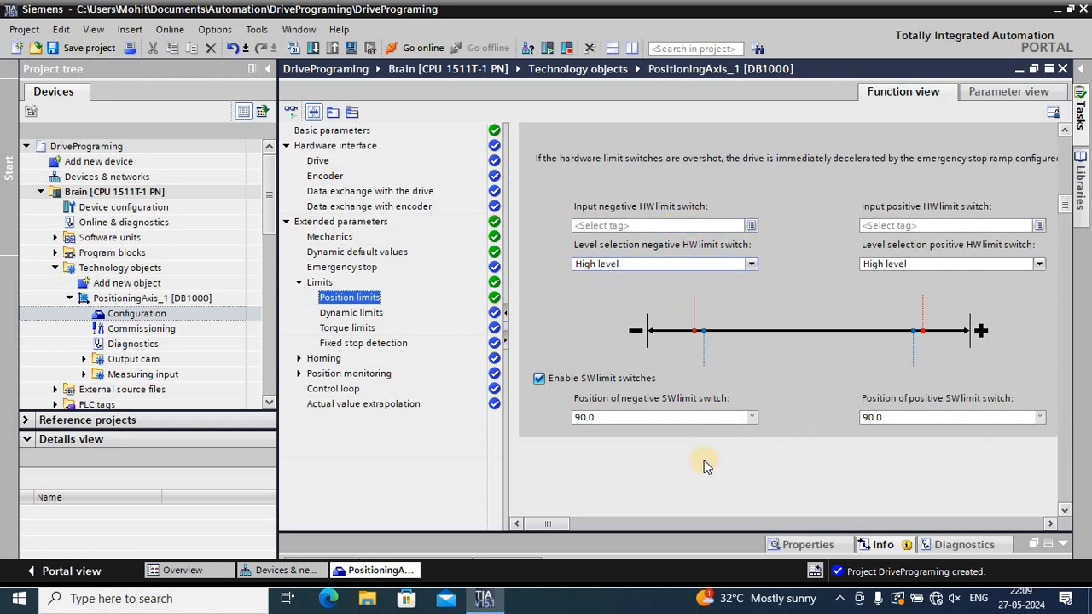
Set the axis's maximum velocity to 1000 in the dynamic limits and check the ramp times
click(368, 314)
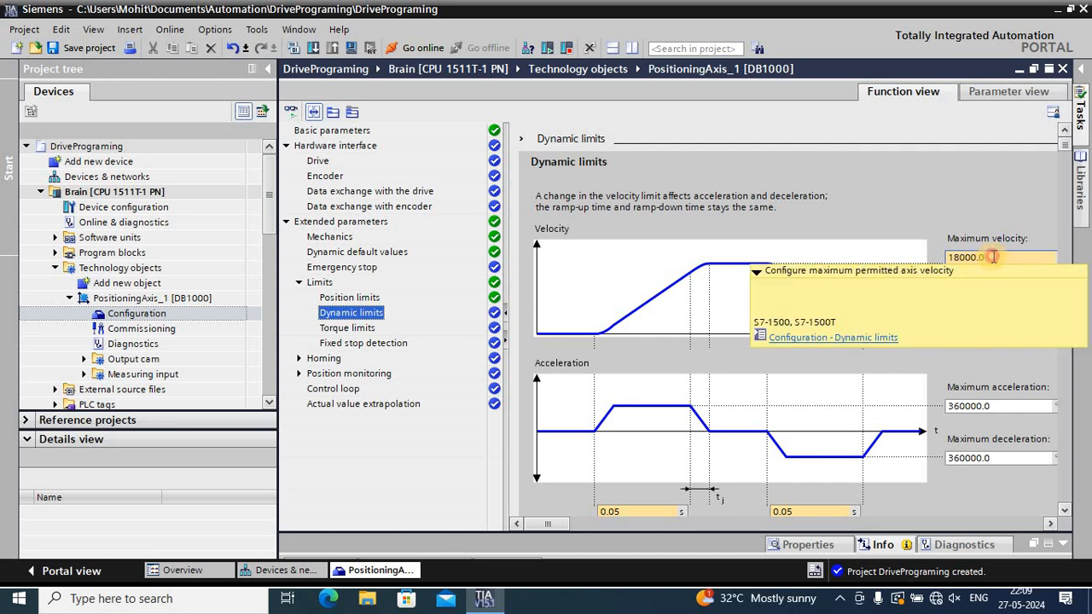
click(994, 257)
key(BackSpace)
key(BackSpace)
key(BackSpace)
key(BackSpace)
key(BackSpace)
key(BackSpace)
key(BackSpace)
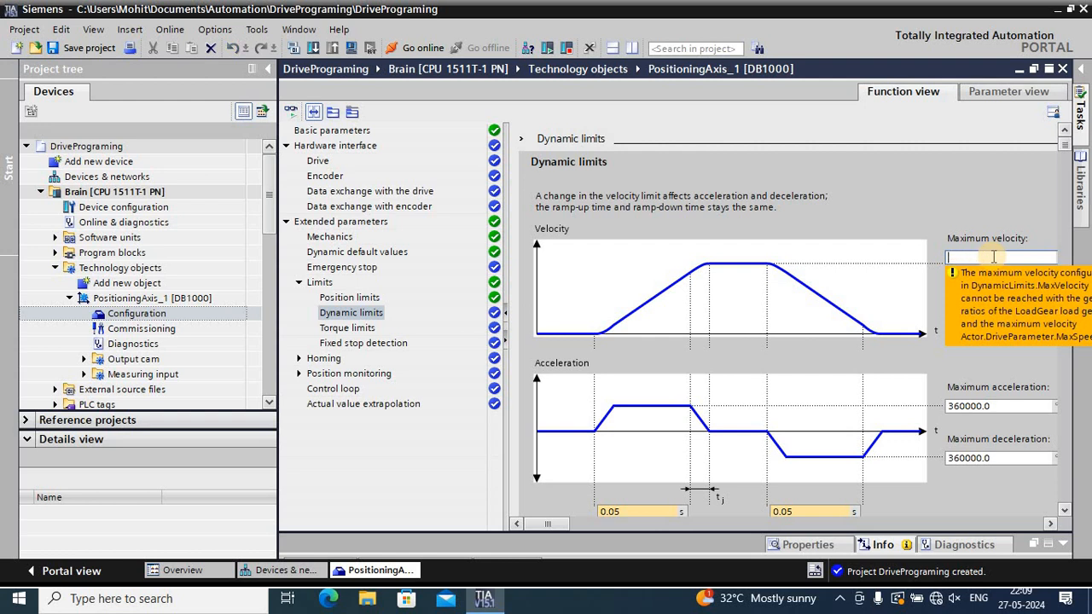
text(1000)
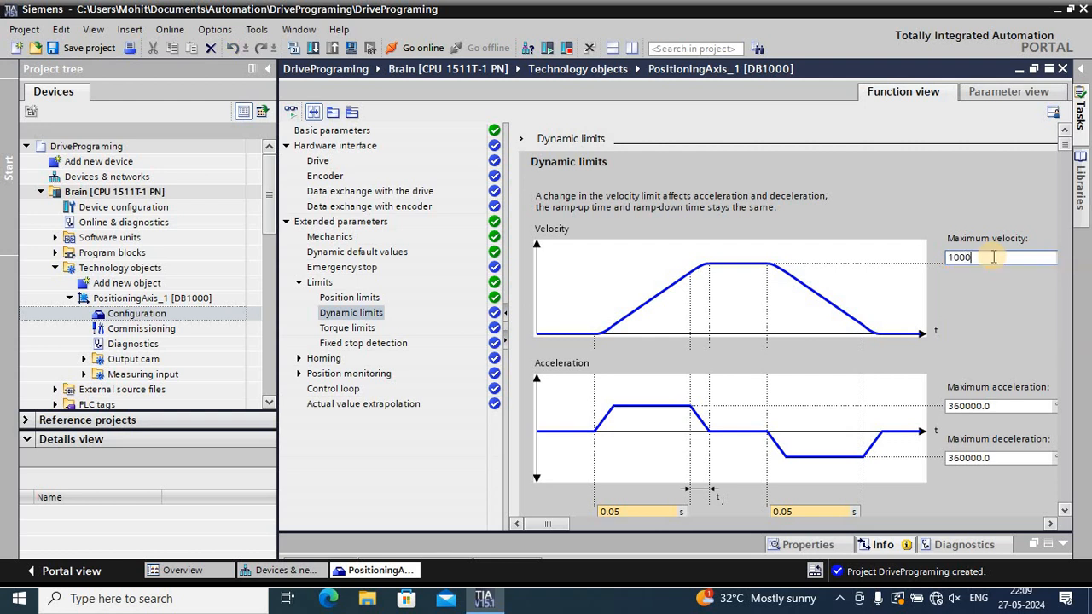
key(Return)
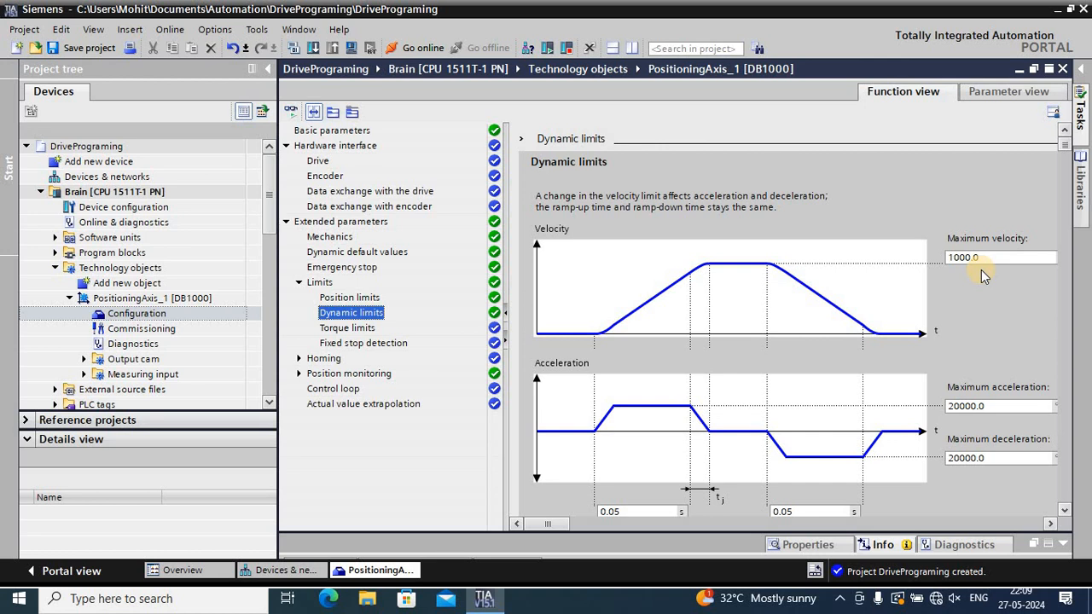
scroll(981, 275, down, 2)
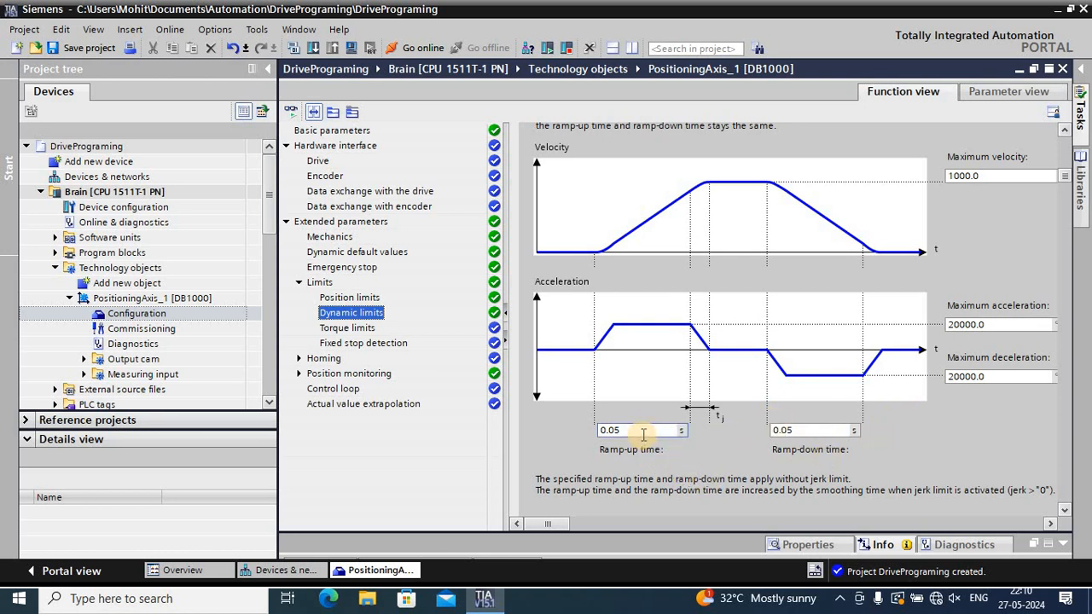
Review the axis's torque limits and its fixed stop detection settings
click(326, 329)
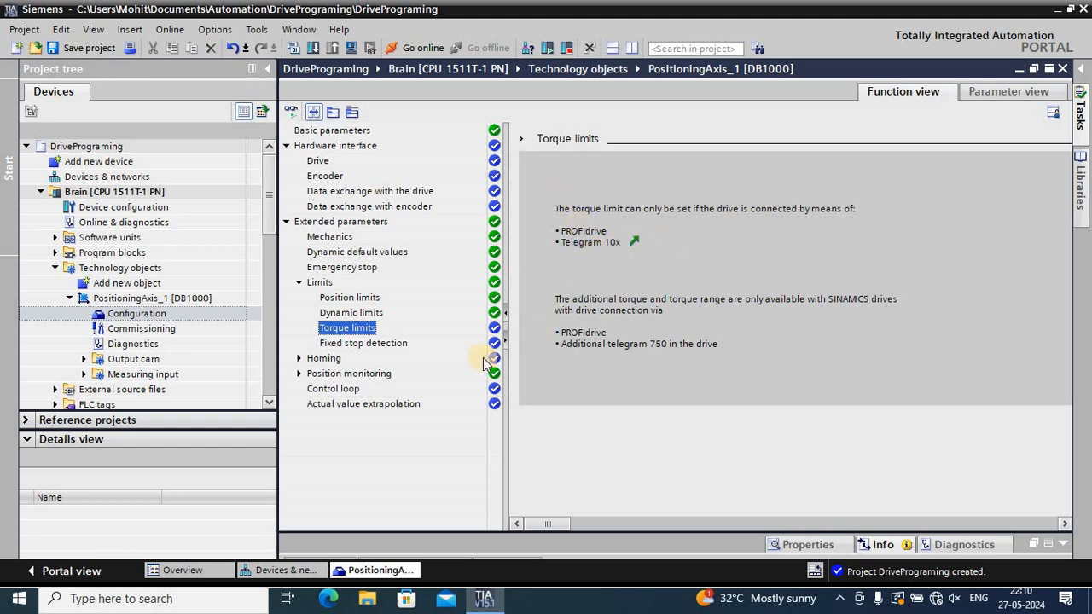
click(398, 347)
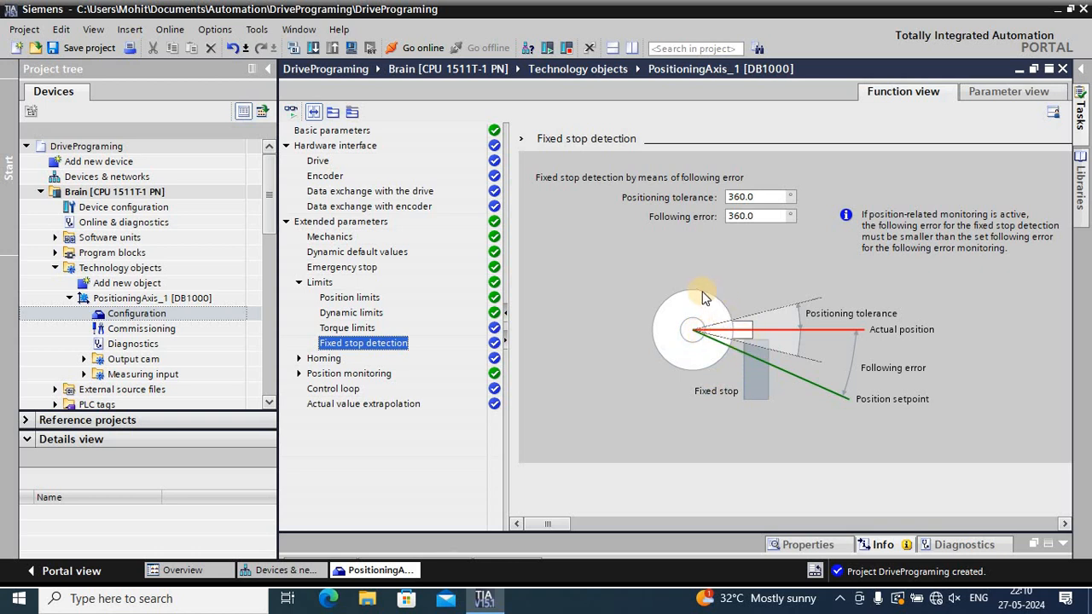
click(625, 375)
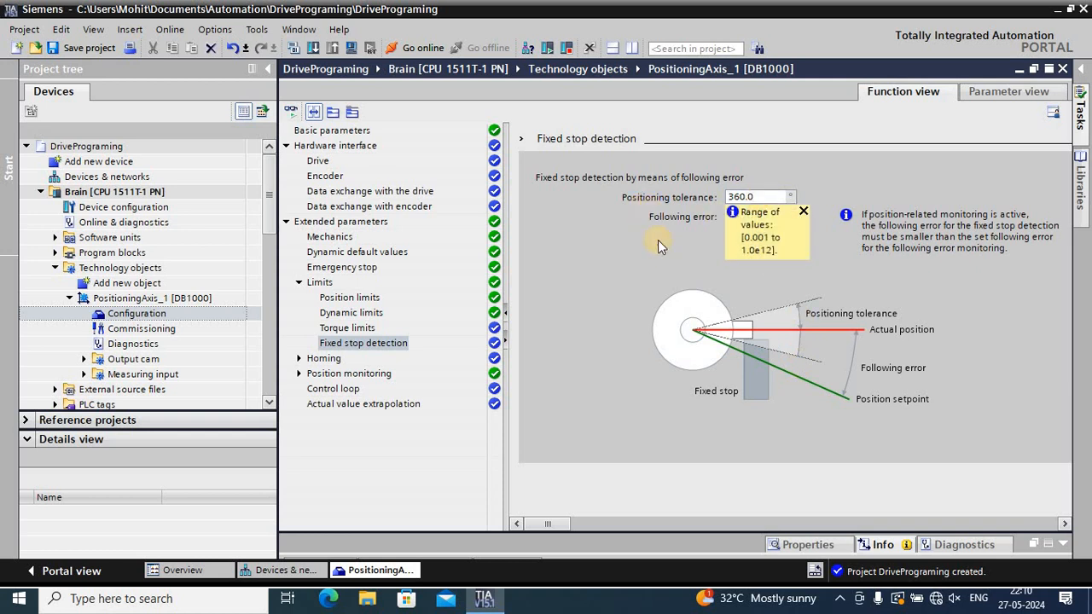
click(802, 211)
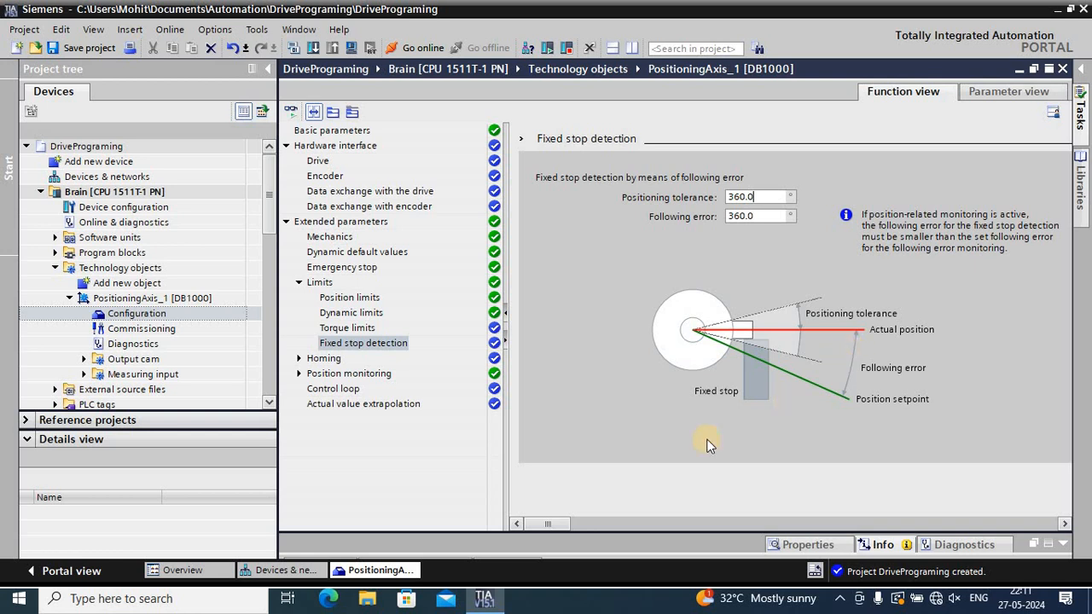
Set the positioning tolerance for fixed stop detection to 30°
click(766, 196)
key(BackSpace)
key(BackSpace)
key(BackSpace)
key(BackSpace)
key(BackSpace)
text(30)
key(Return)
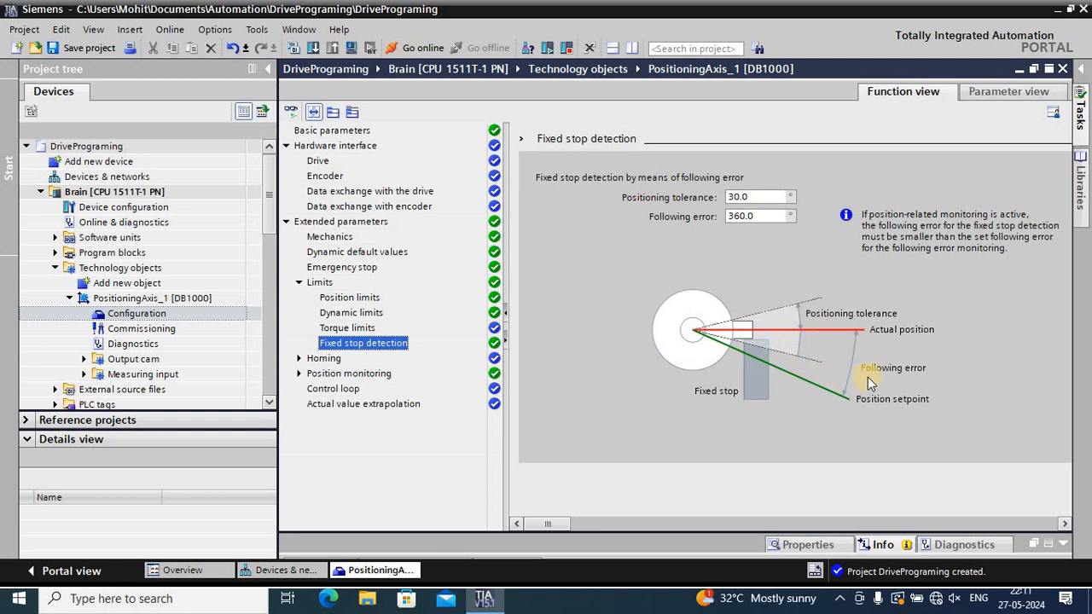
Set the following error for fixed stop detection to 50°
click(770, 215)
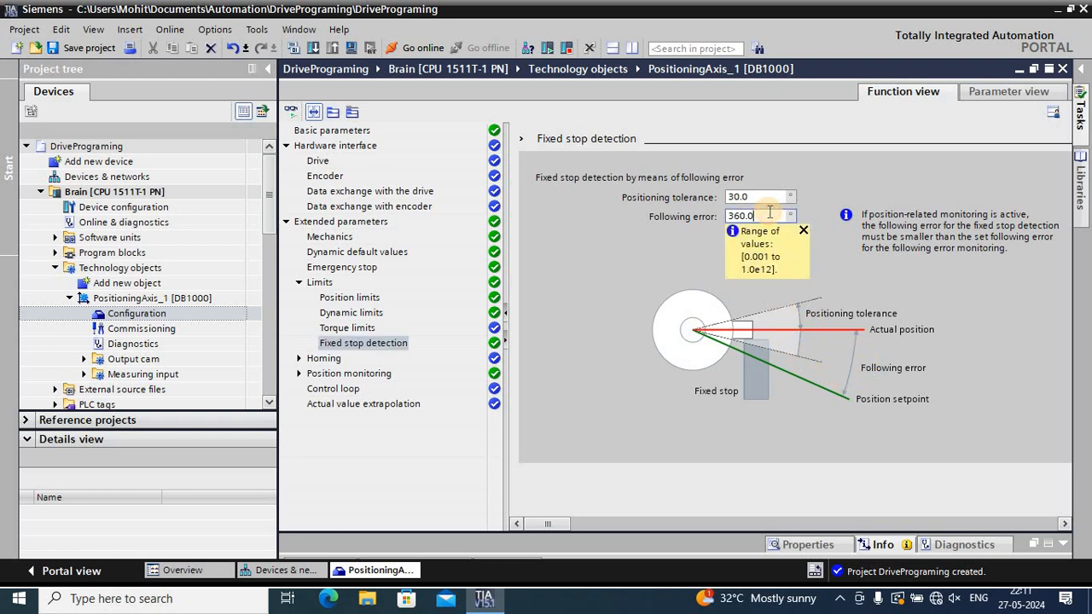
key(BackSpace)
key(BackSpace)
key(BackSpace)
key(BackSpace)
key(BackSpace)
text(50)
key(Return)
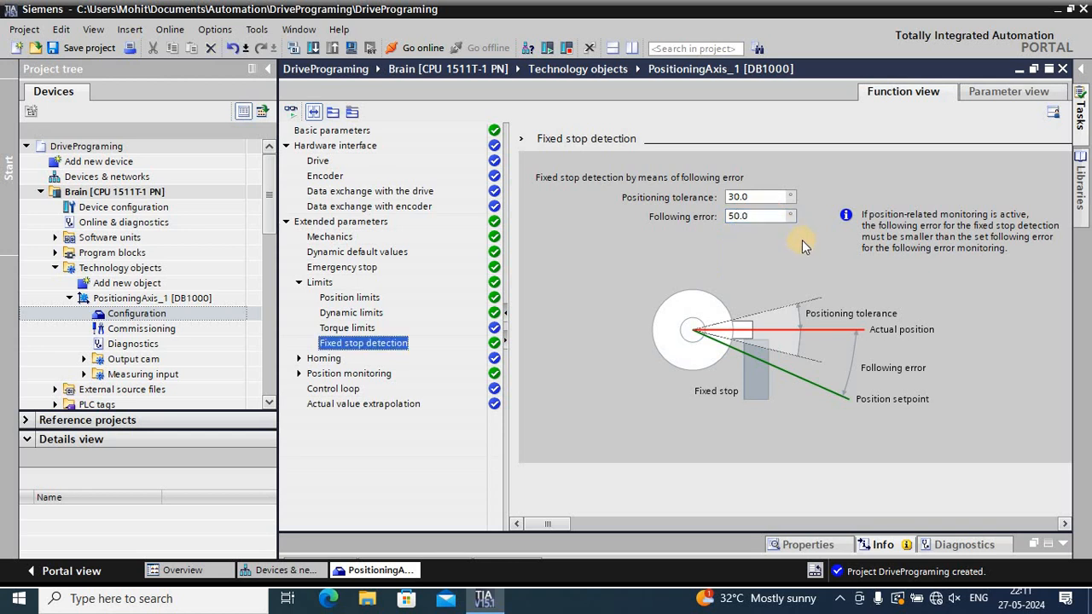
Set the positioning tolerance for fixed stop detection back to 360°
click(757, 195)
key(BackSpace)
key(BackSpace)
key(BackSpace)
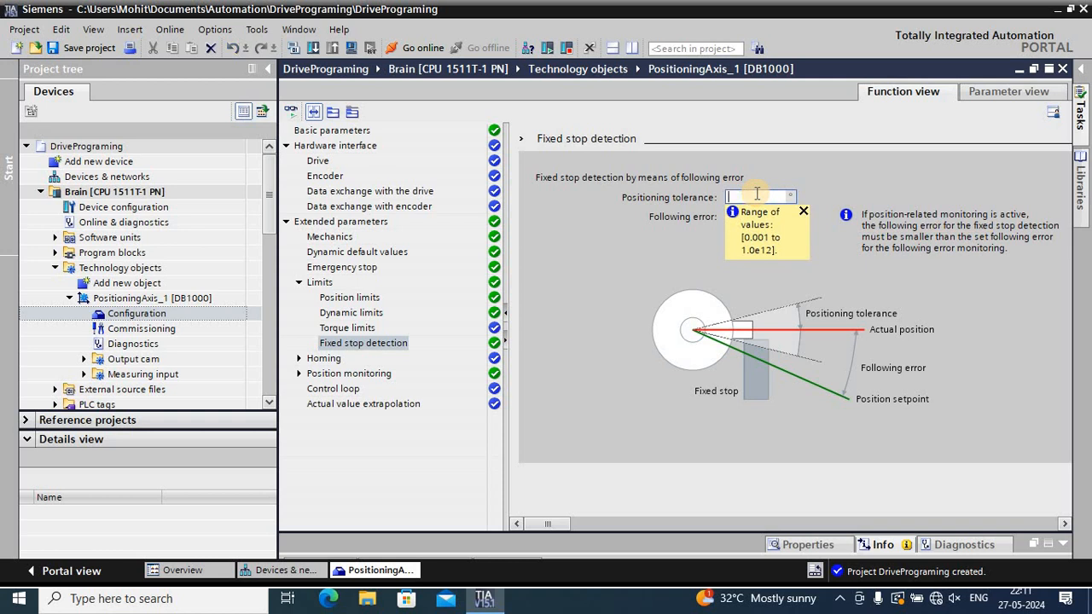
text(360)
key(Return)
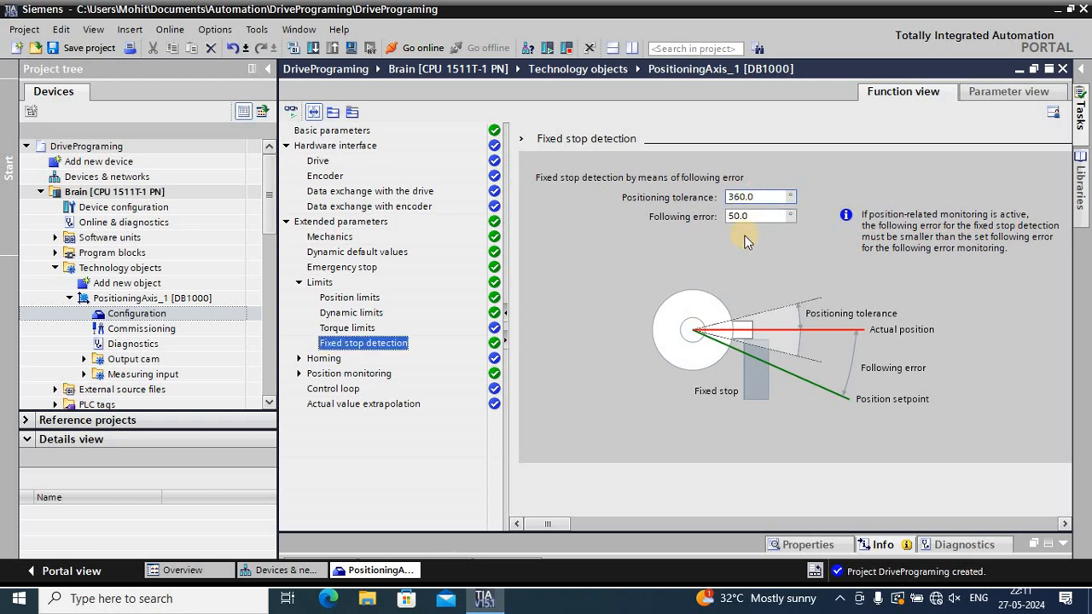
click(757, 215)
text(36)
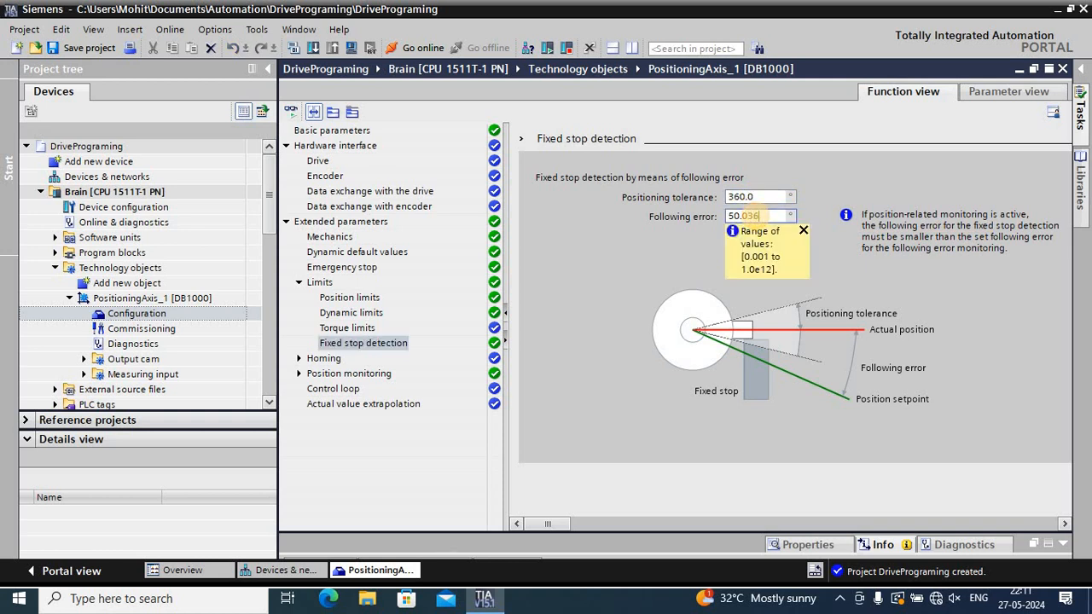
key(Return)
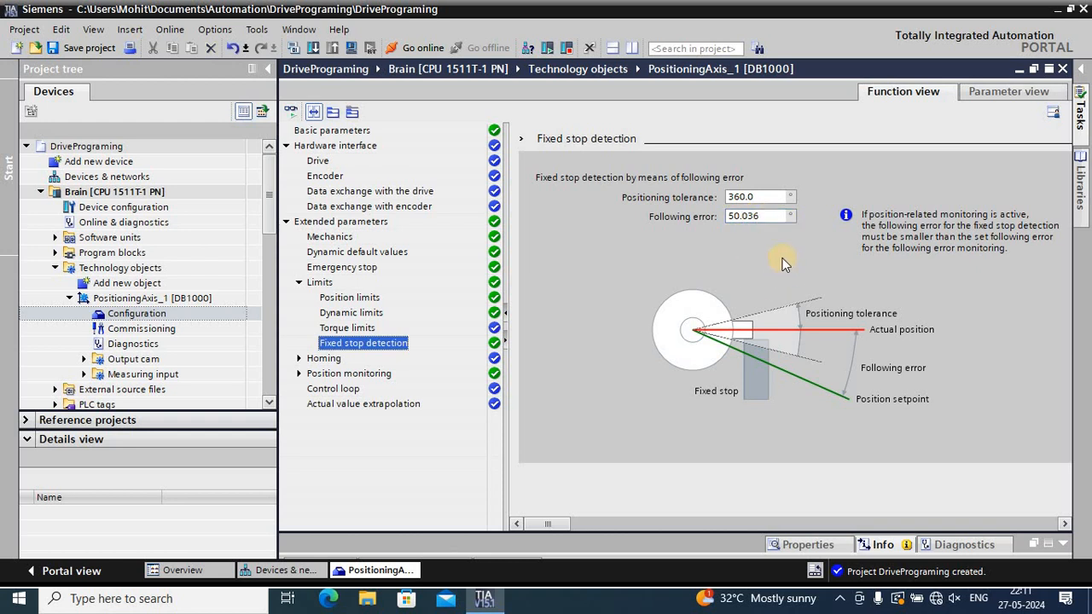
scroll(783, 264, up, 2)
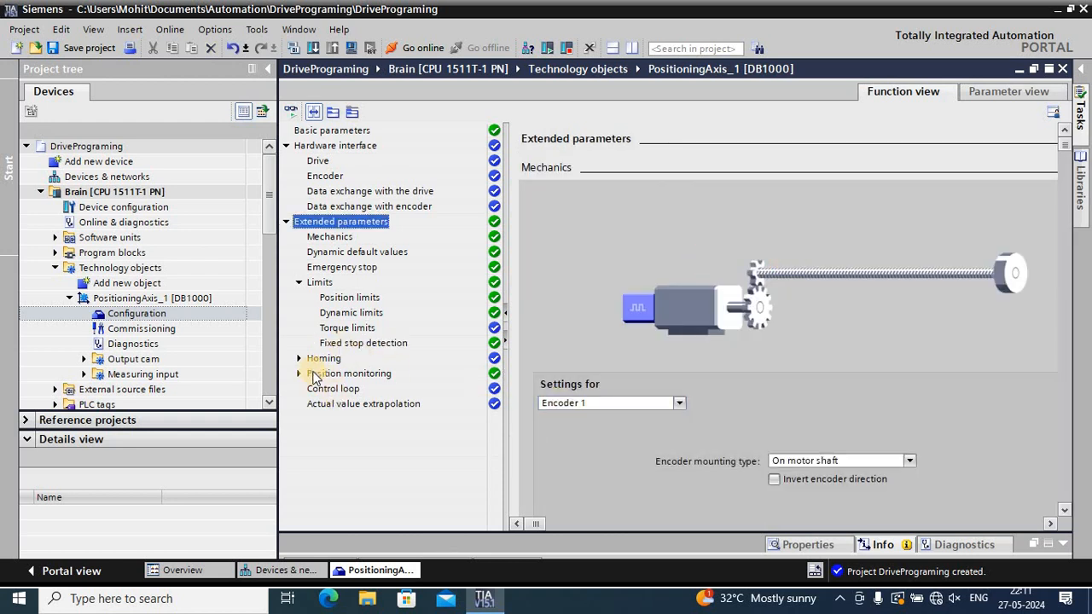
Set the following error for fixed stop detection back to 360°
click(350, 343)
click(762, 214)
key(BackSpace)
key(BackSpace)
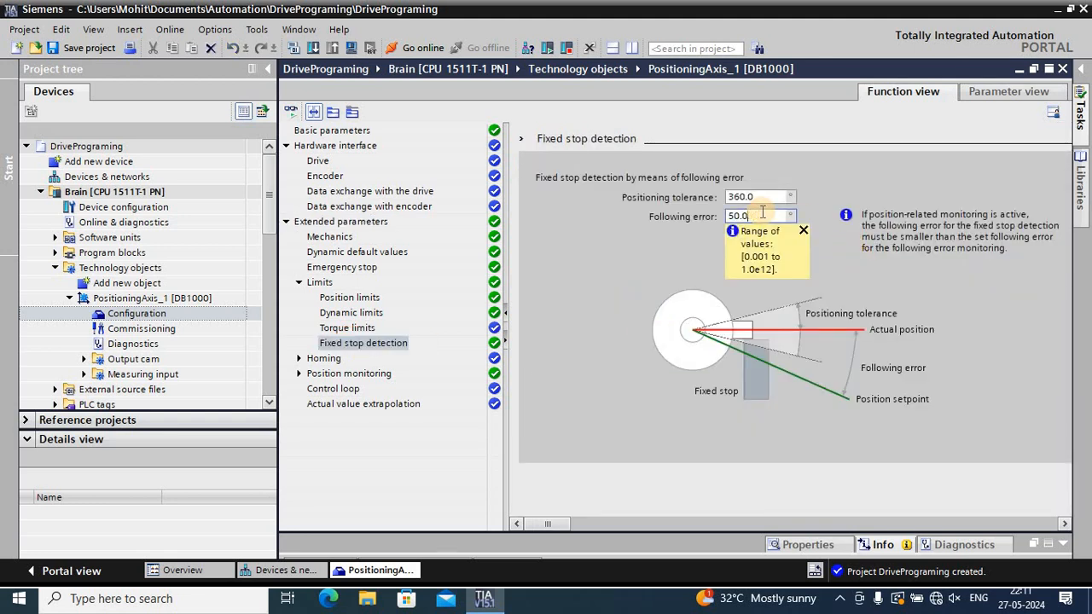
key(BackSpace)
key(BackSpace)
key(BackSpace)
key(BackSpace)
text(360)
key(Return)
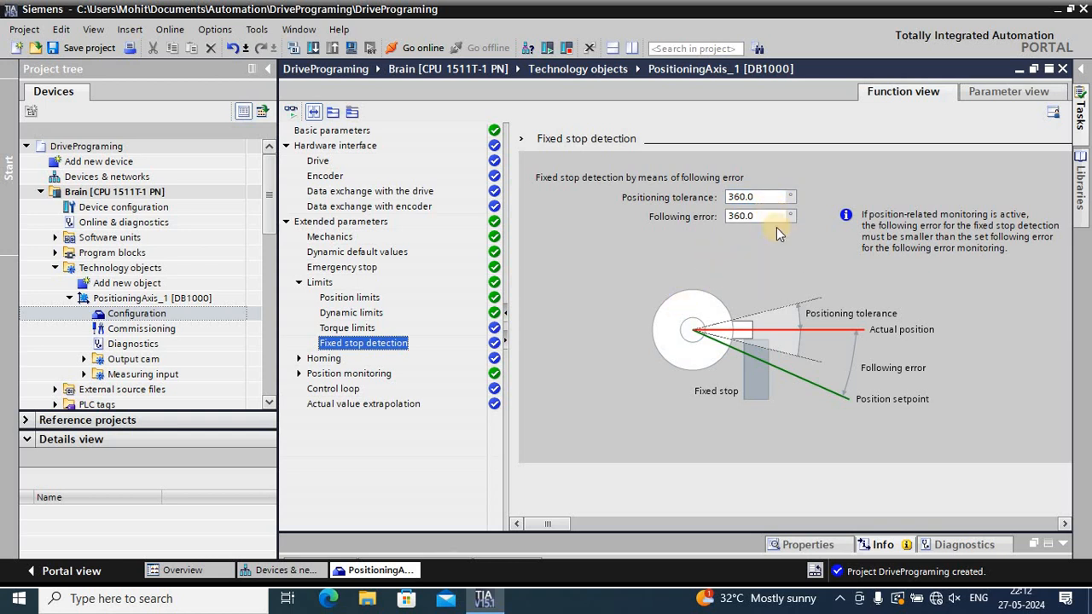
Open the axis's homing settings, including active homing
click(299, 284)
click(299, 297)
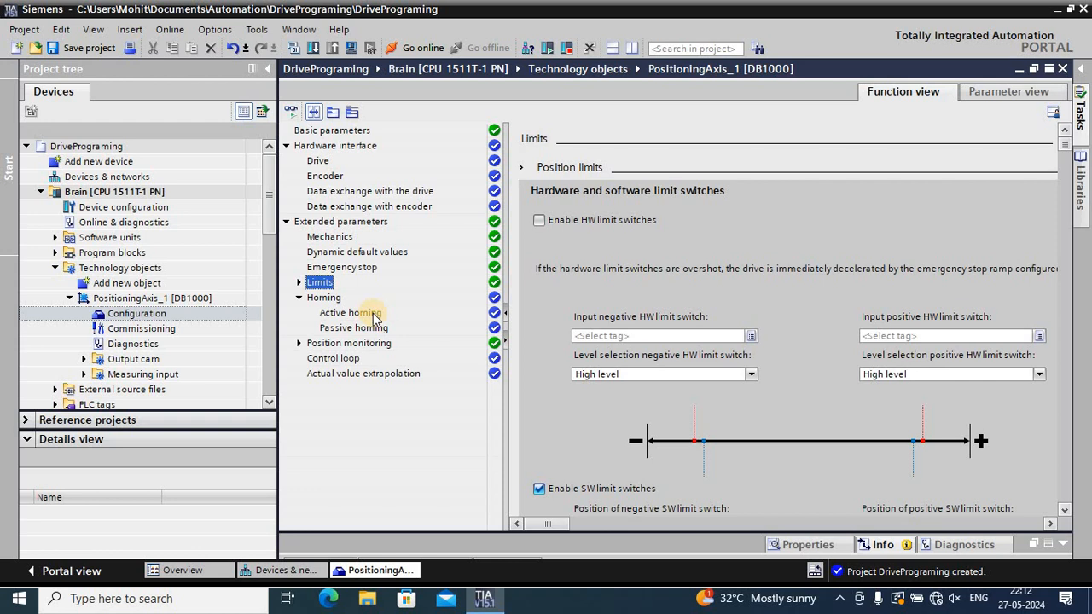
click(363, 313)
click(324, 298)
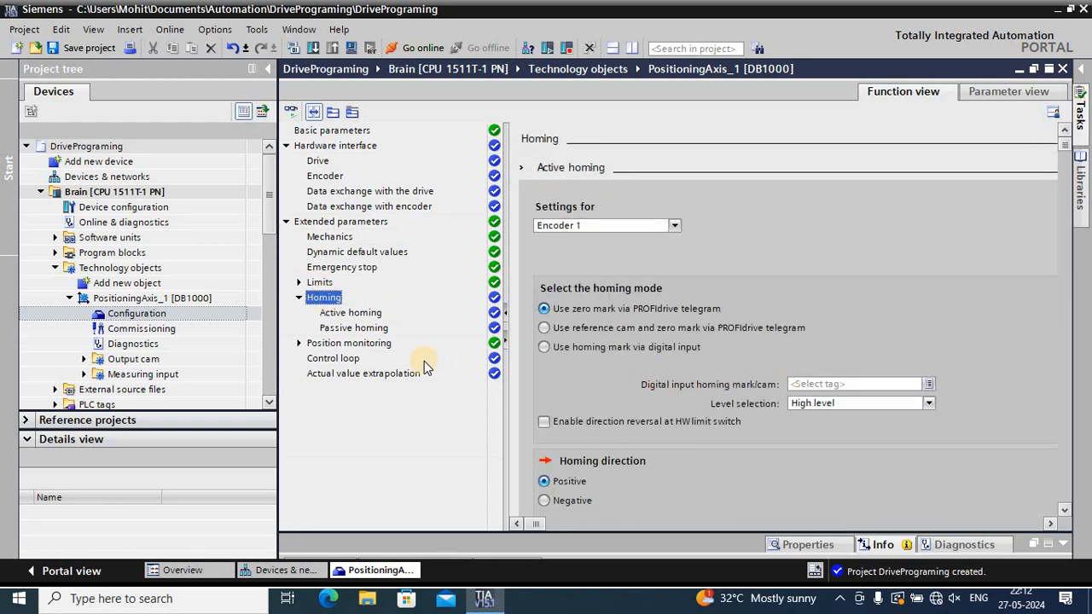
Review the active homing mode, homing direction and velocity settings, and collapse the homing group
scroll(921, 276, down, 3)
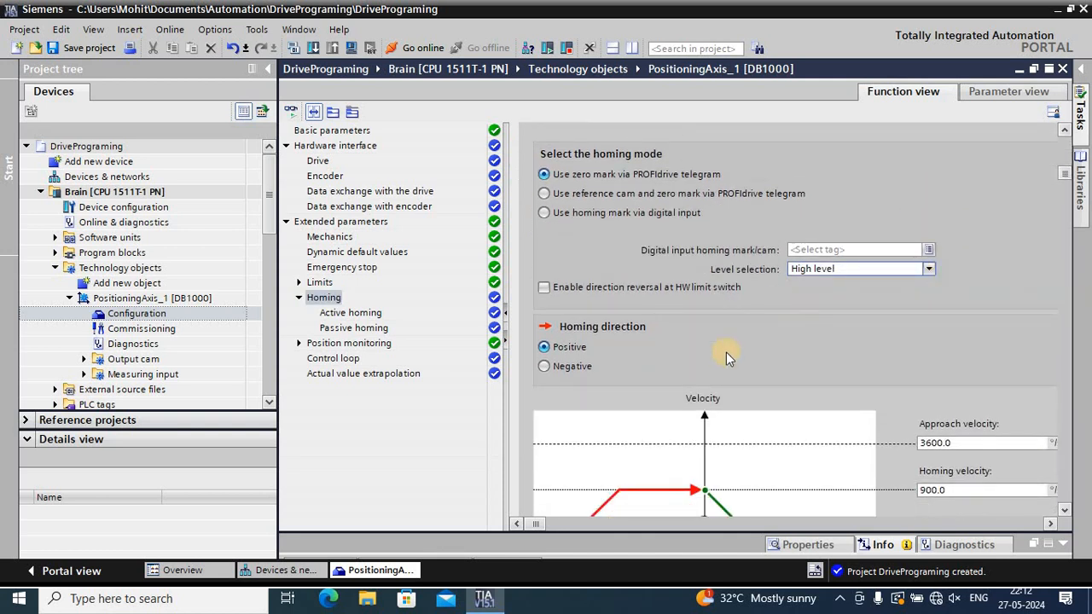
scroll(708, 346, down, 3)
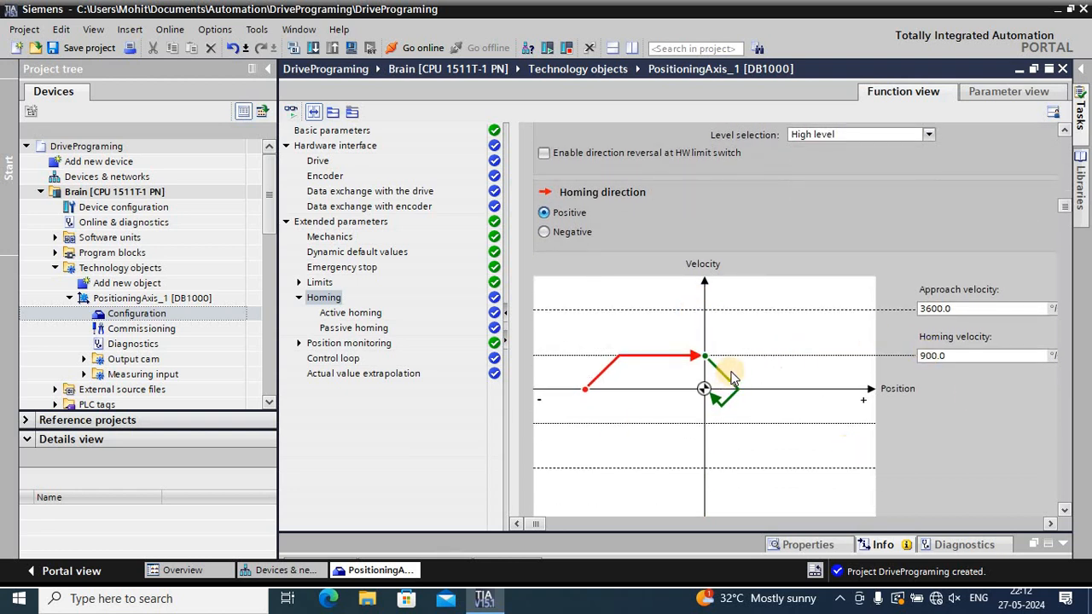
click(299, 297)
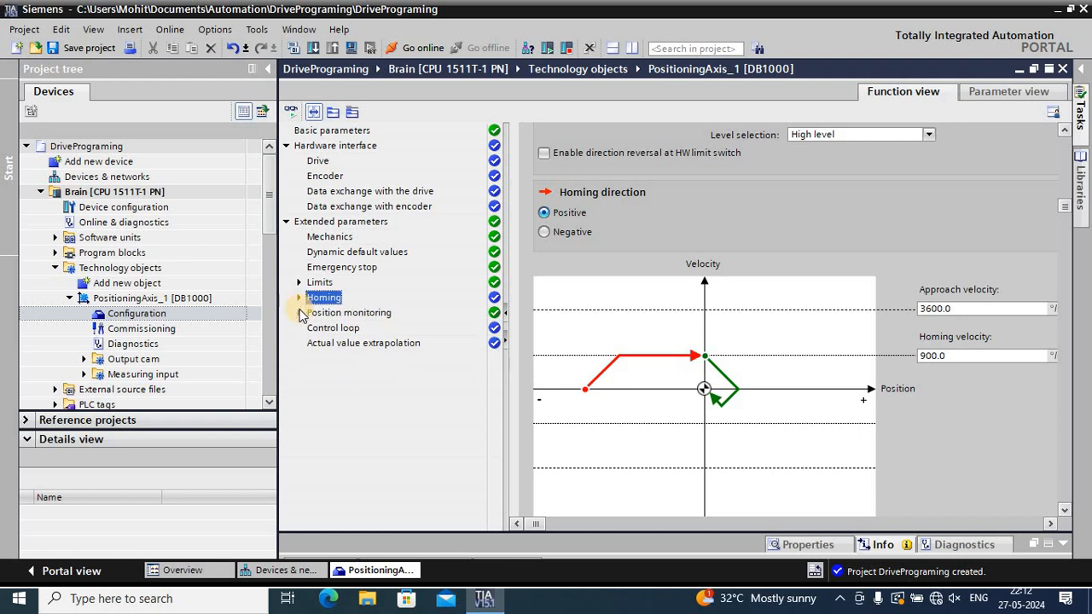
Examine the tolerance time and positioning window in the axis's positioning monitoring settings
click(299, 313)
click(333, 331)
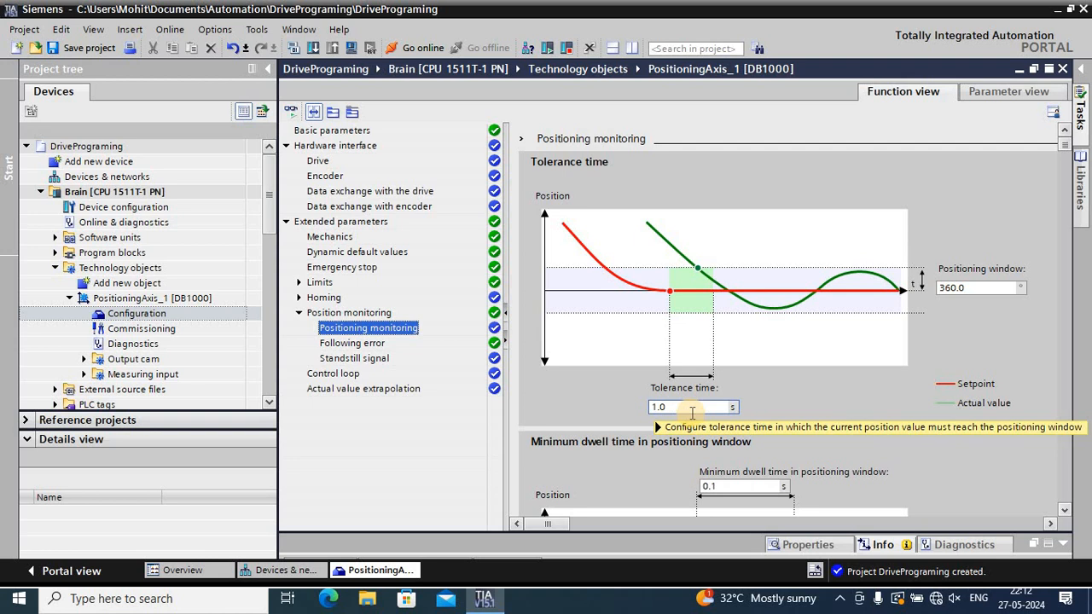
mouse_move(692, 413)
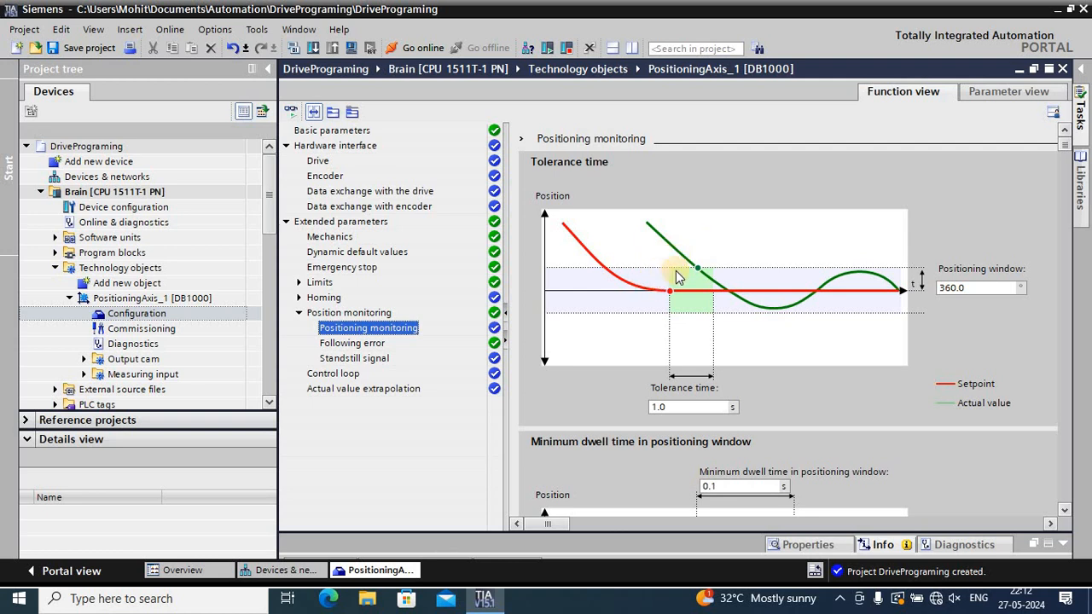
click(972, 294)
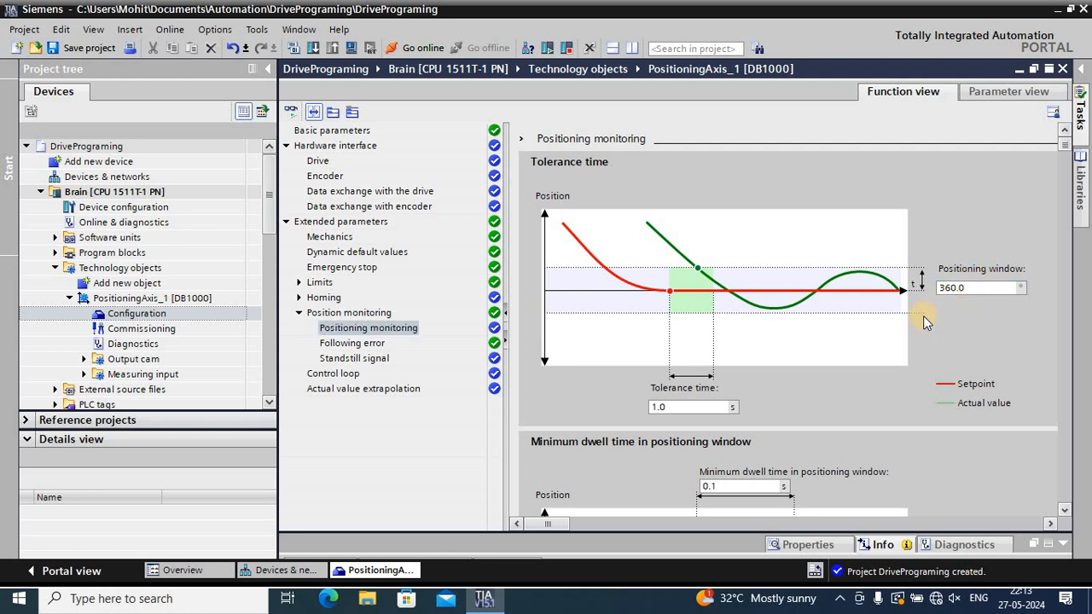
Review the following error monitoring, and the standstill window and minimum dwell time of the standstill signal
click(369, 344)
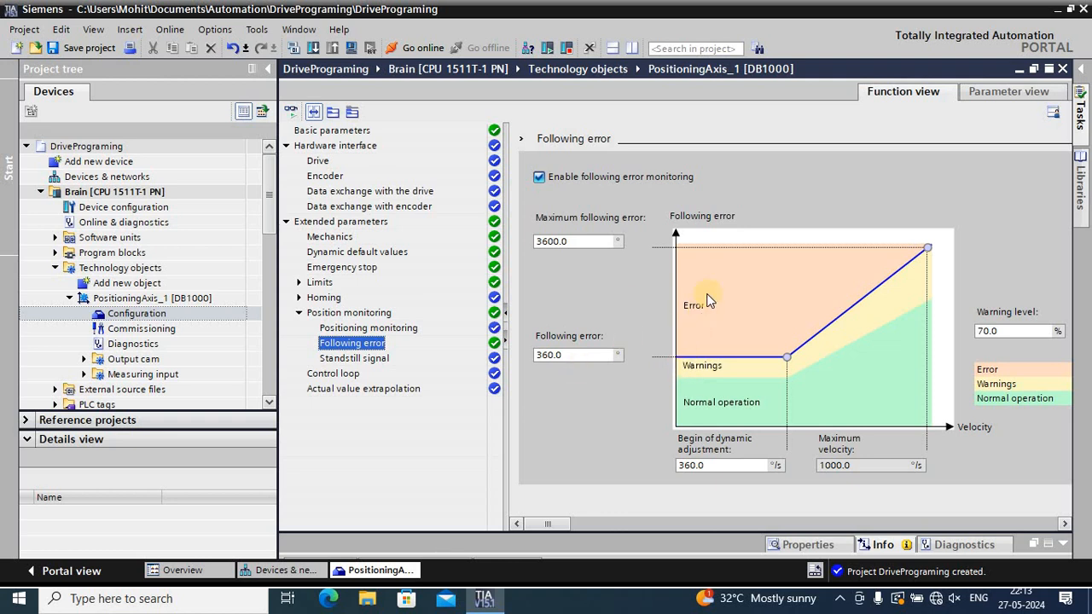
click(379, 363)
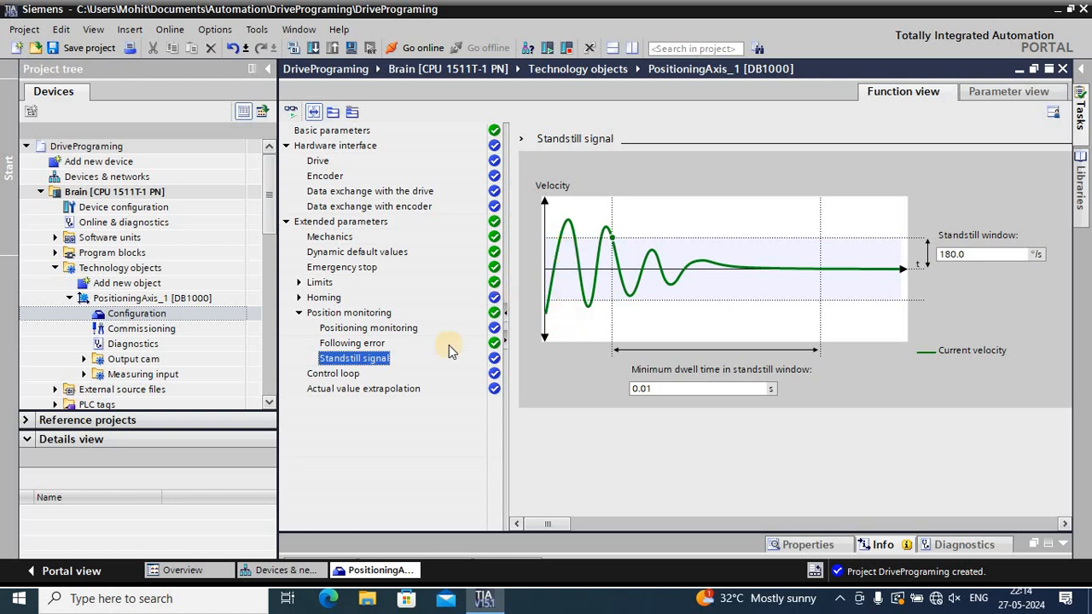
click(665, 388)
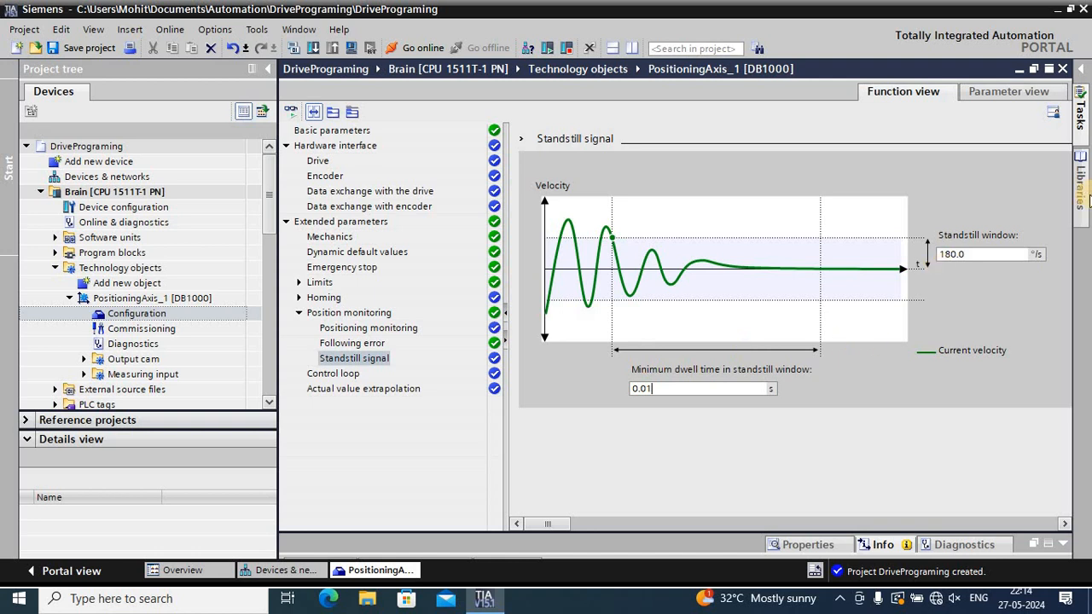
click(979, 259)
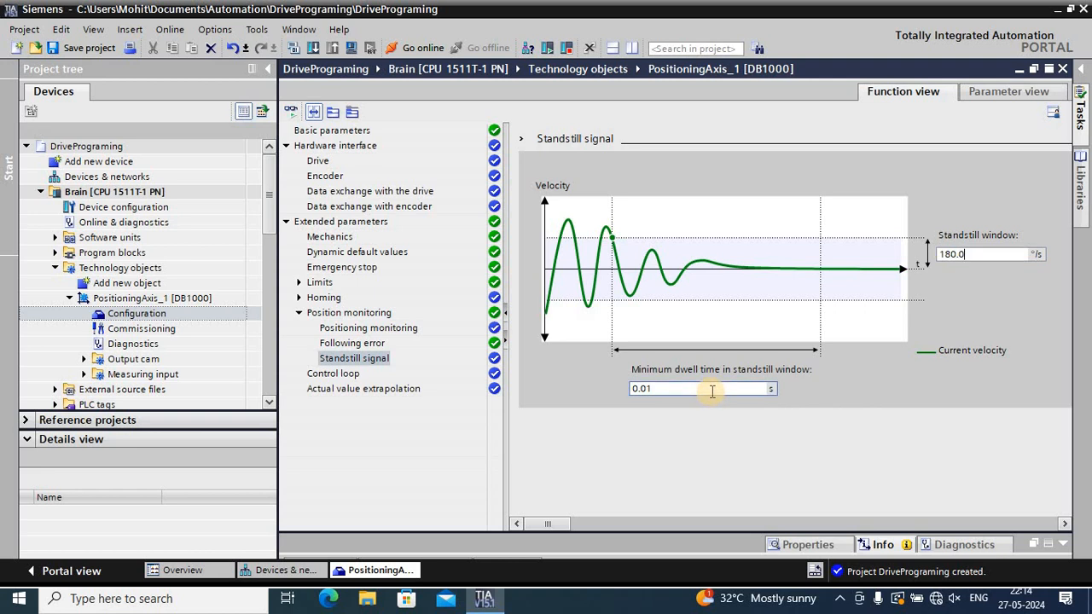
Examine the axis's control loop settings, covering precontrol, gain and Dynamic Servo Control
click(346, 377)
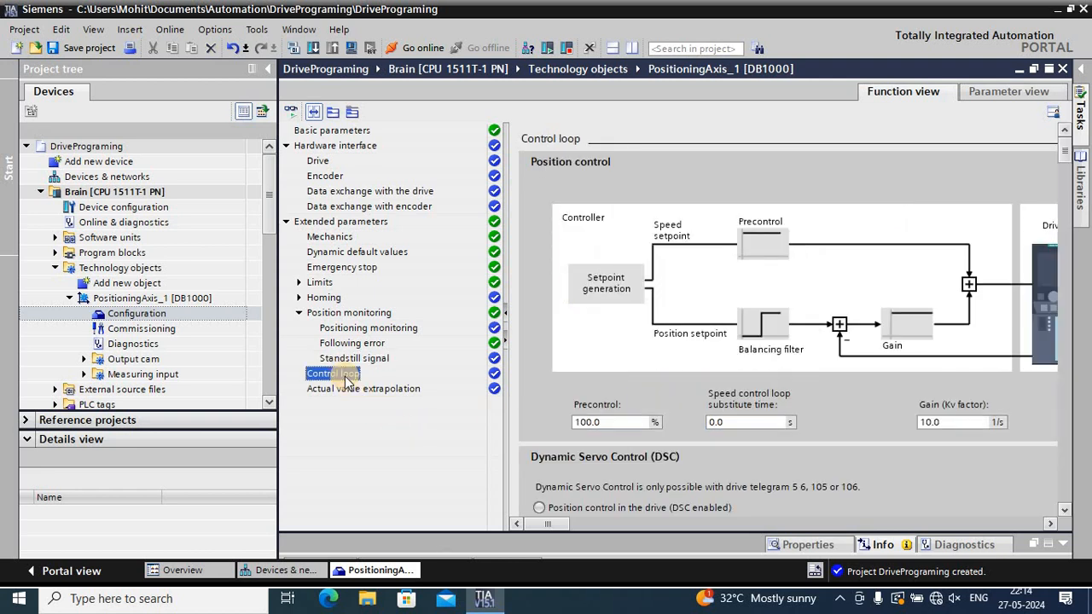
scroll(625, 372, down, 2)
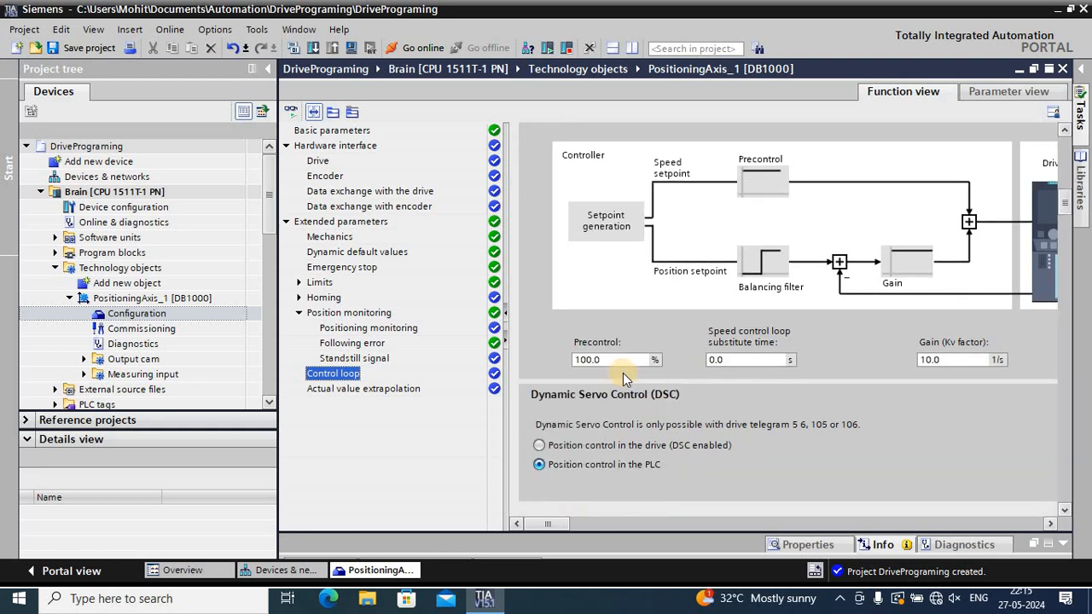
scroll(622, 380, up, 1)
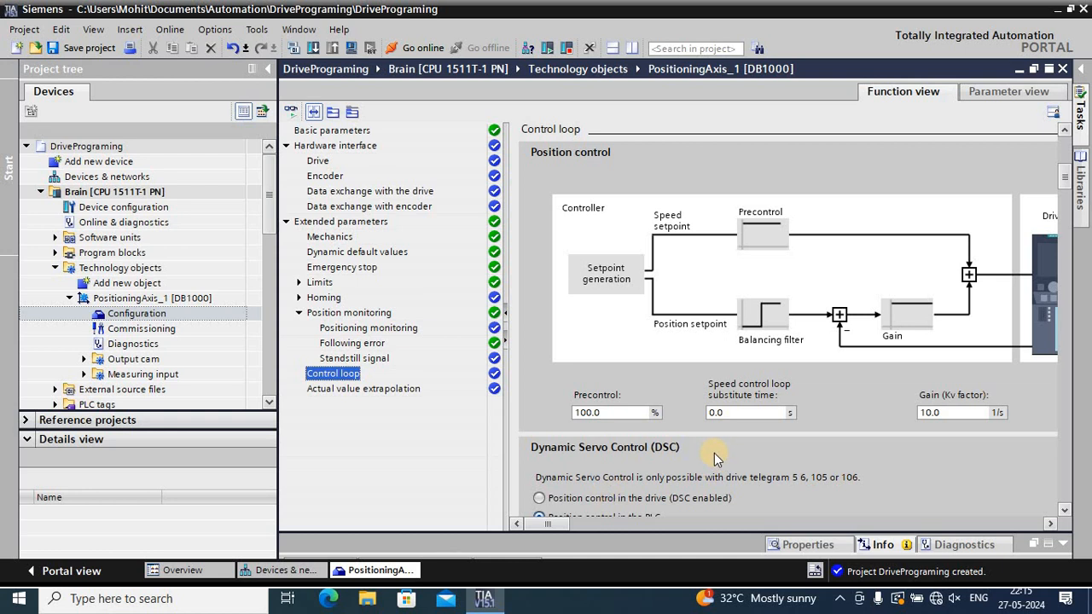
scroll(708, 459, down, 2)
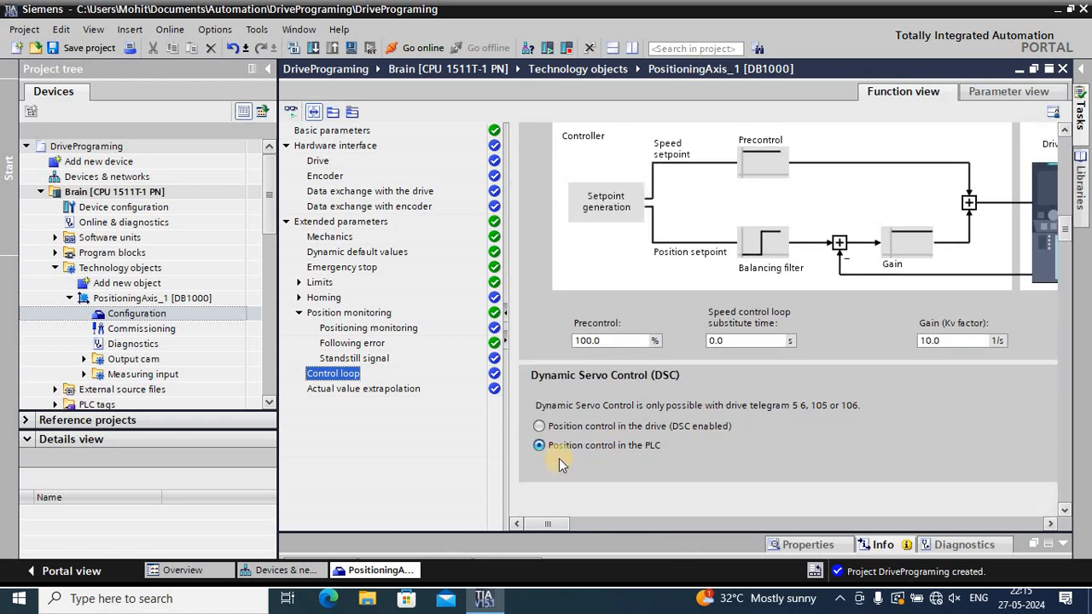
Try position control in the drive with DSC enabled, and switch back to position control in the PLC
click(540, 426)
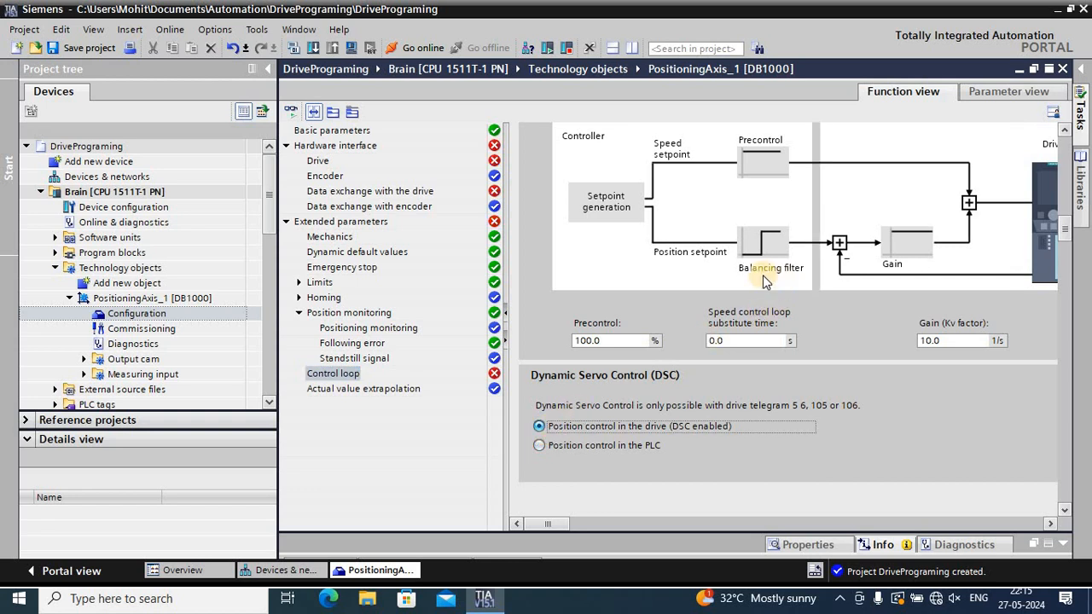
scroll(725, 196, up, 1)
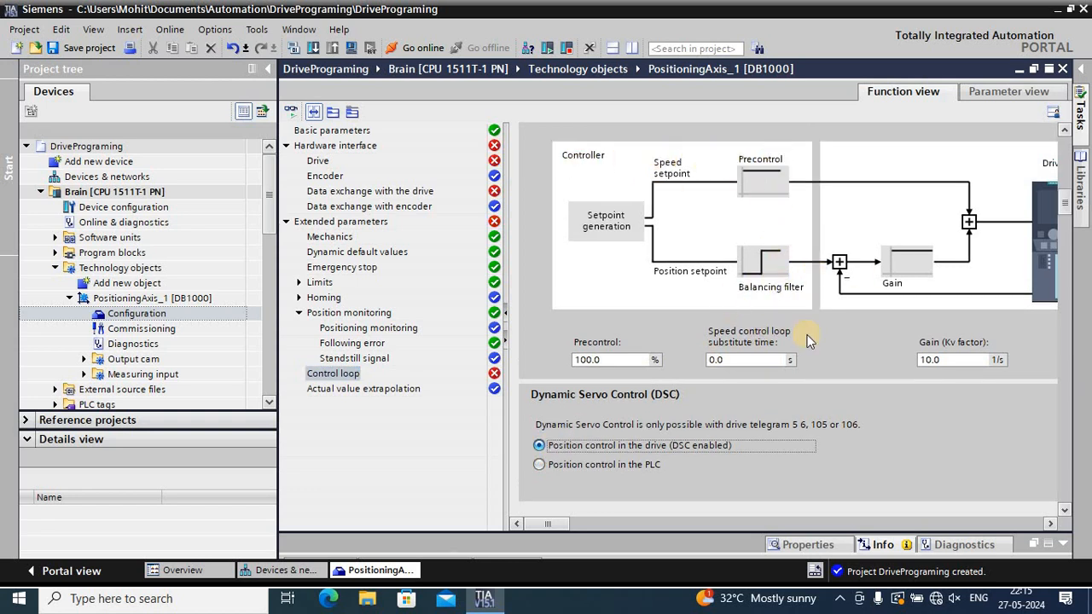
click(542, 524)
drag(543, 524, 546, 490)
click(543, 467)
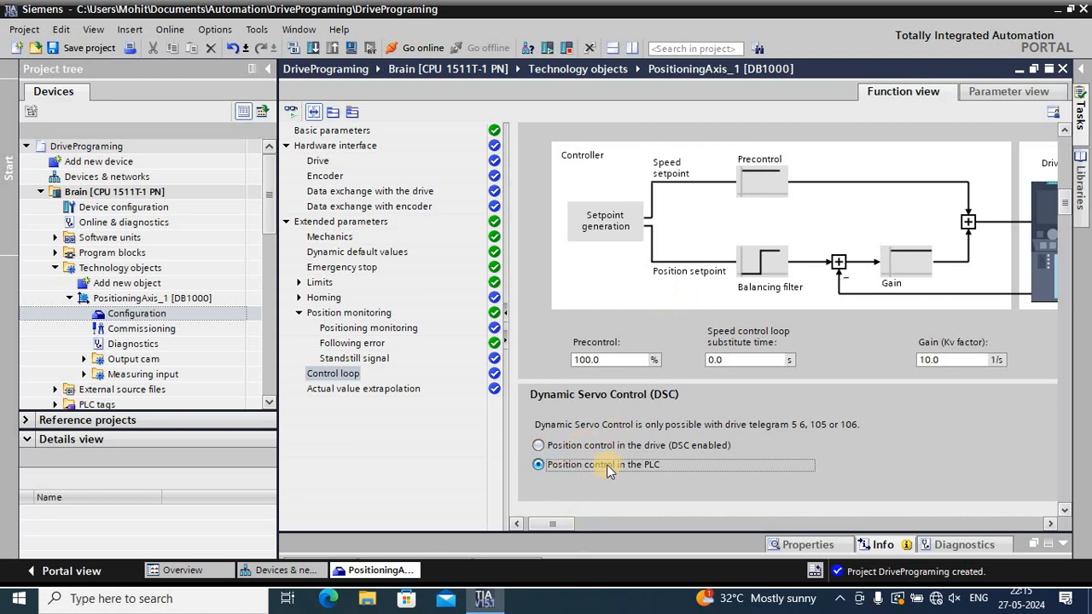
Review the actual value extrapolation filters and reopen the drive settings of the hardware interface
click(387, 391)
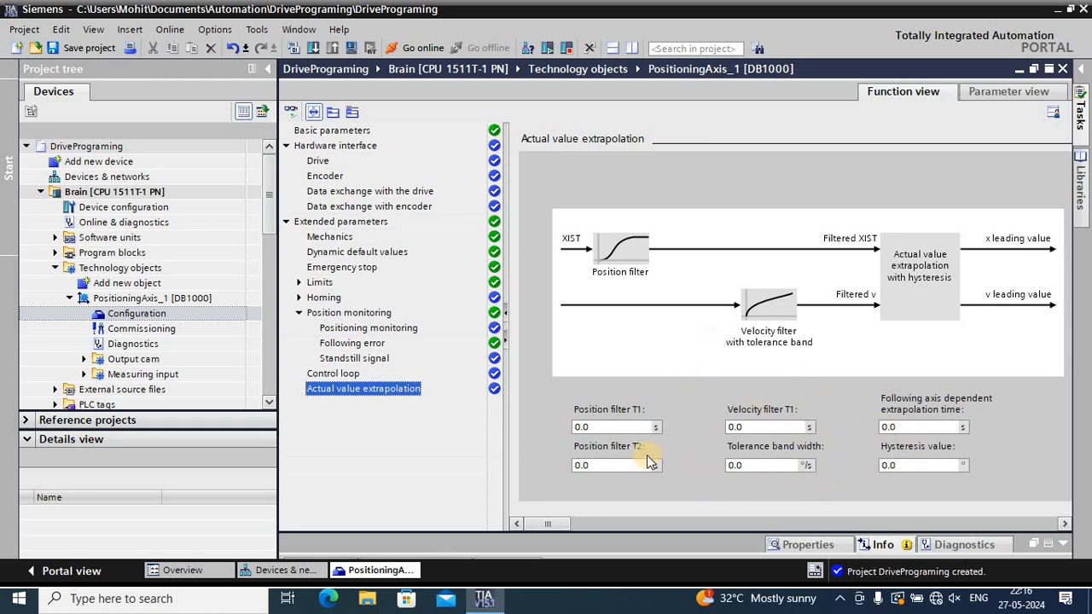
click(309, 150)
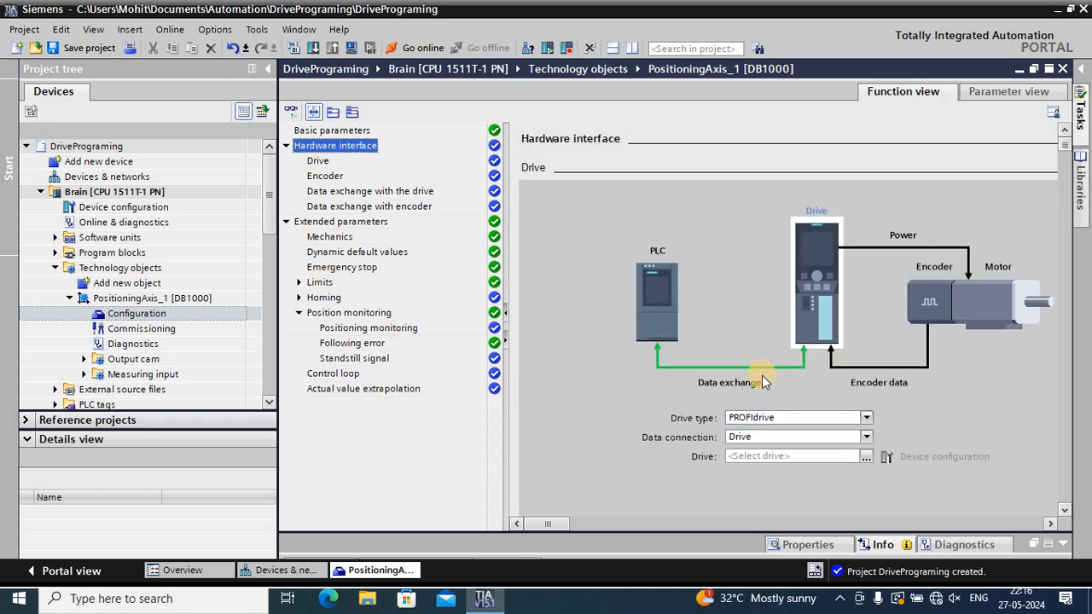